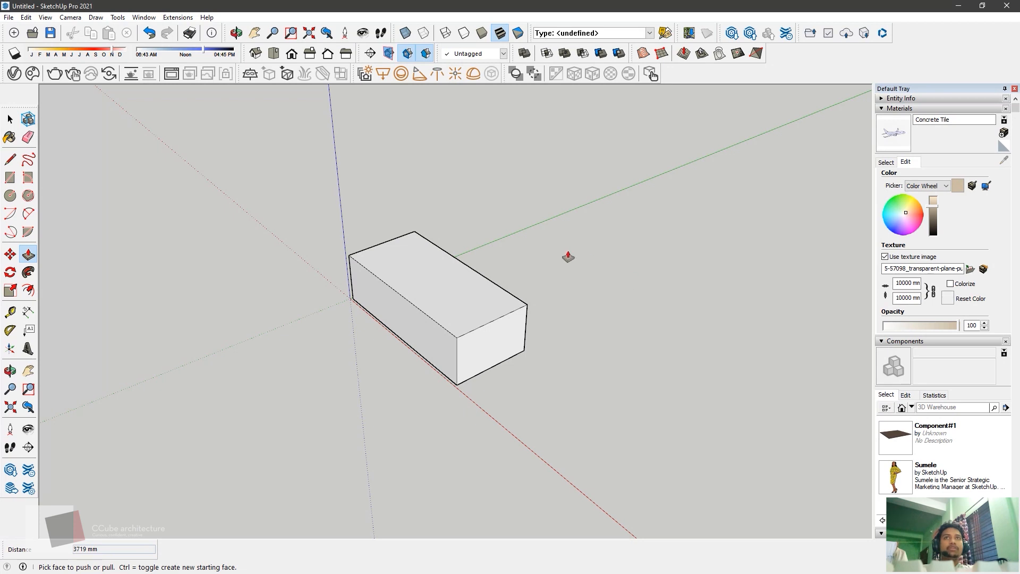
- View the box in the isometric, top, front, right, back and left standard views in turn
middle_drag(674, 417, 489, 248)
middle_drag(392, 326, 765, 329)
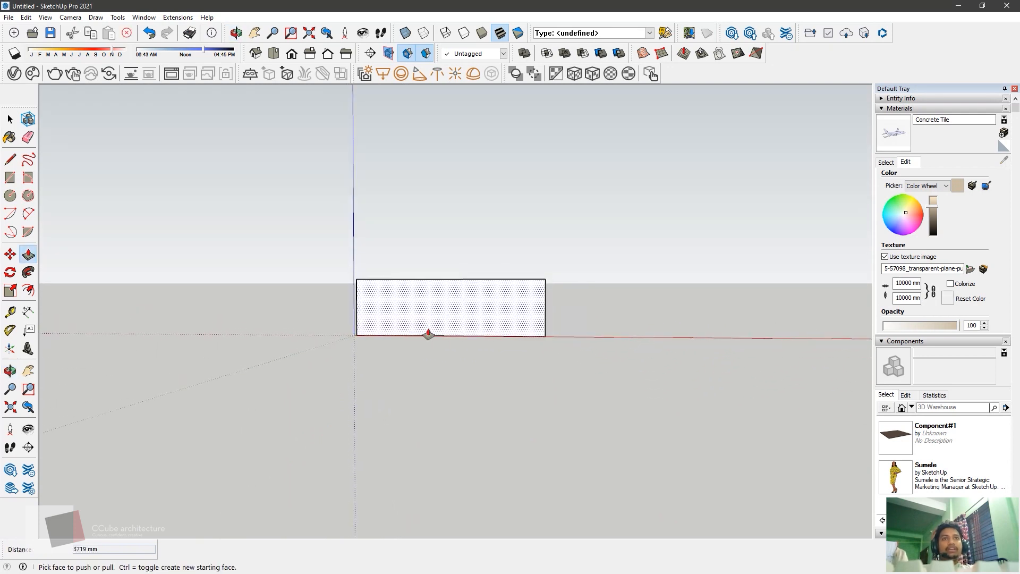
middle_drag(428, 334, 478, 341)
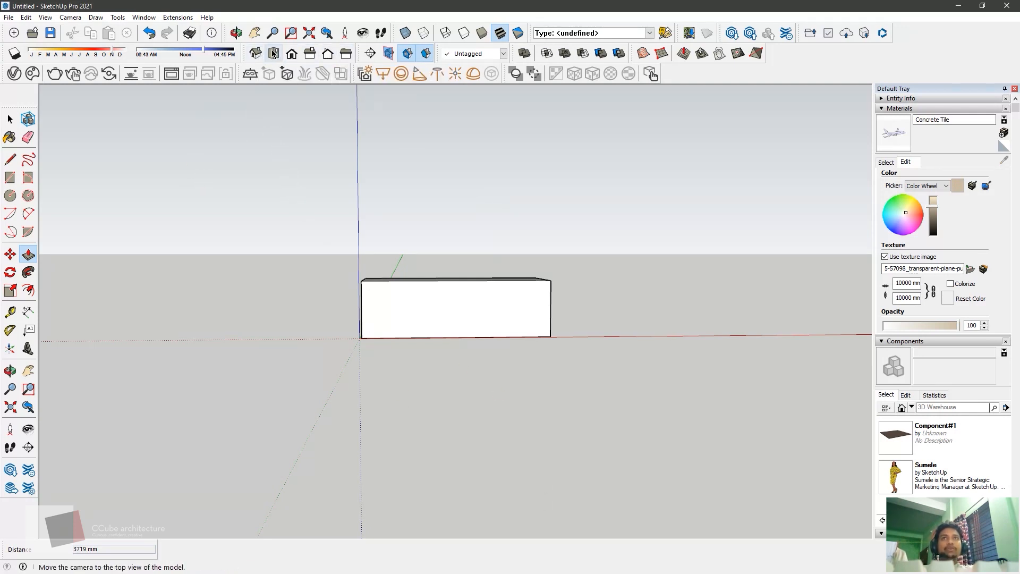
click(254, 54)
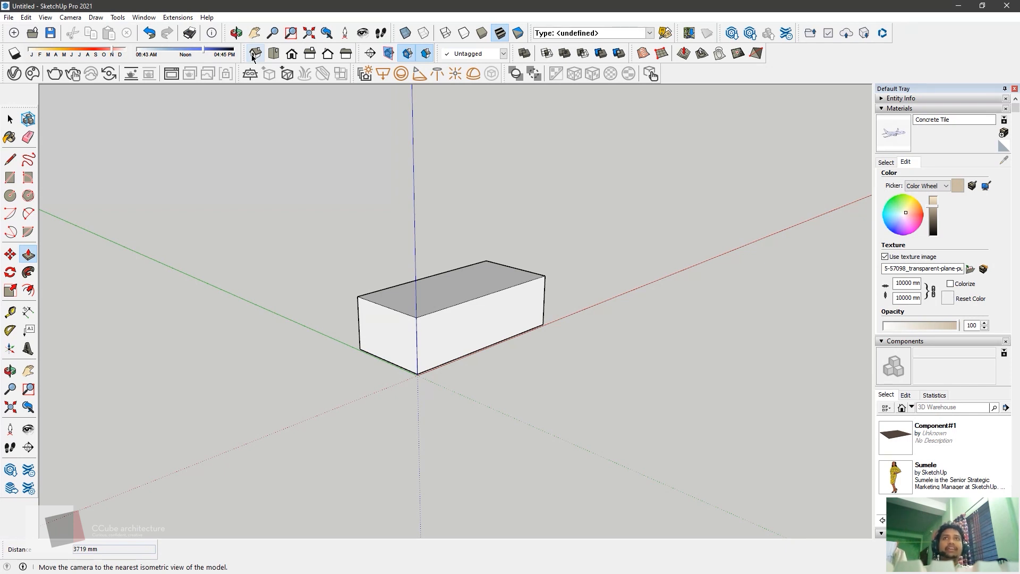
click(272, 54)
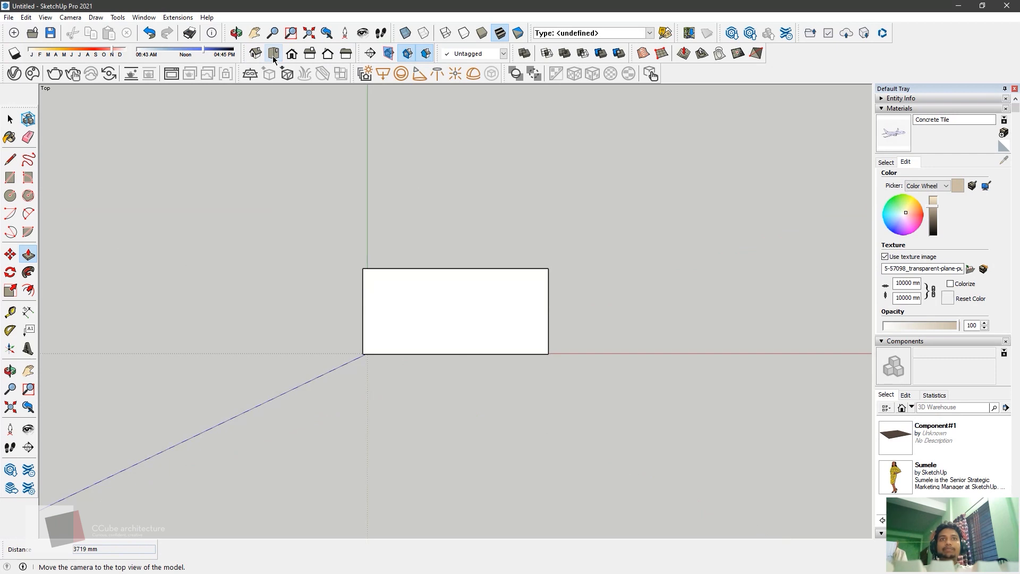
click(287, 57)
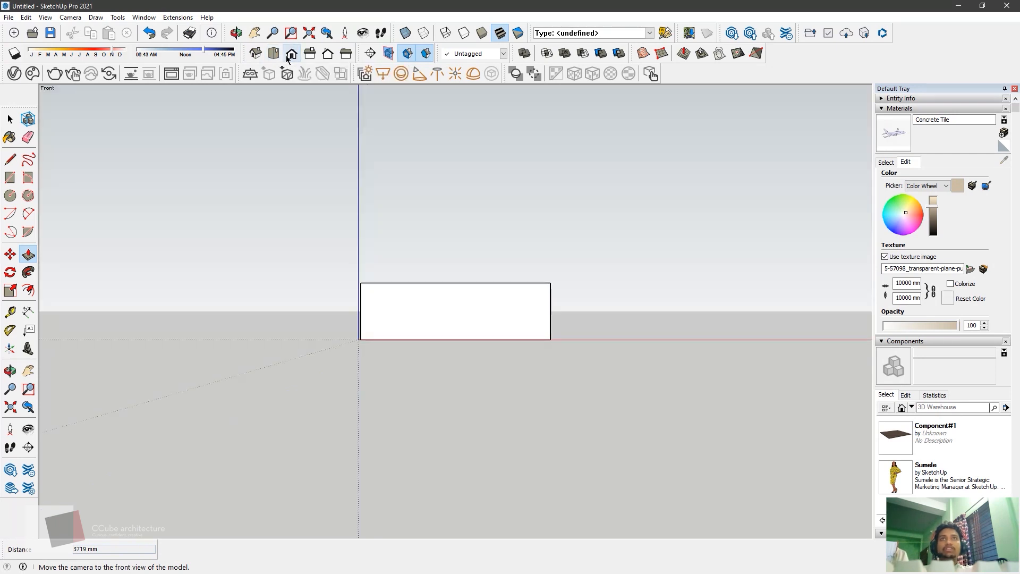
click(307, 55)
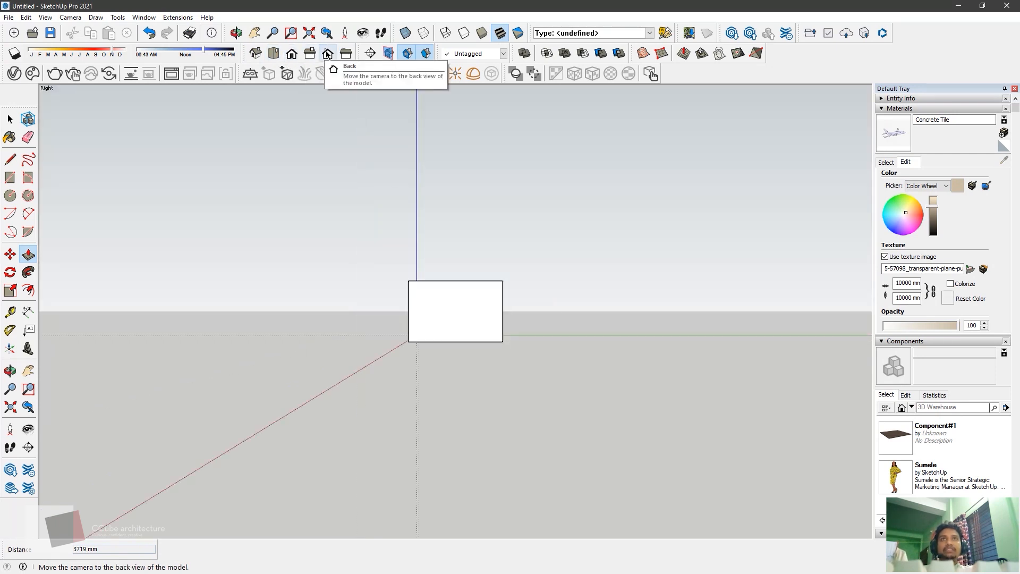
click(328, 56)
click(347, 55)
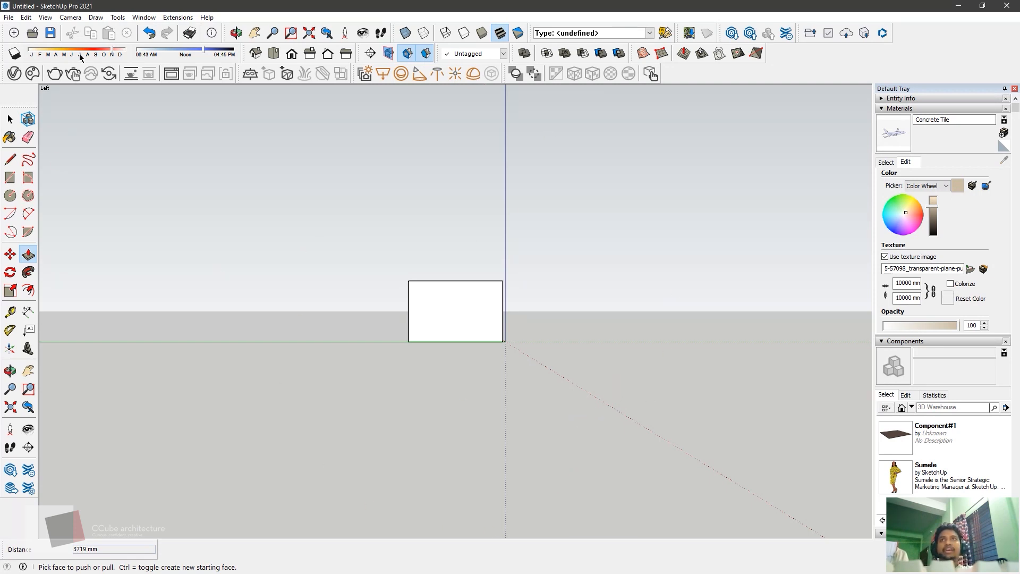
- Change the camera to Parallel Projection and orbit to a three-dimensional view of the box
click(70, 18)
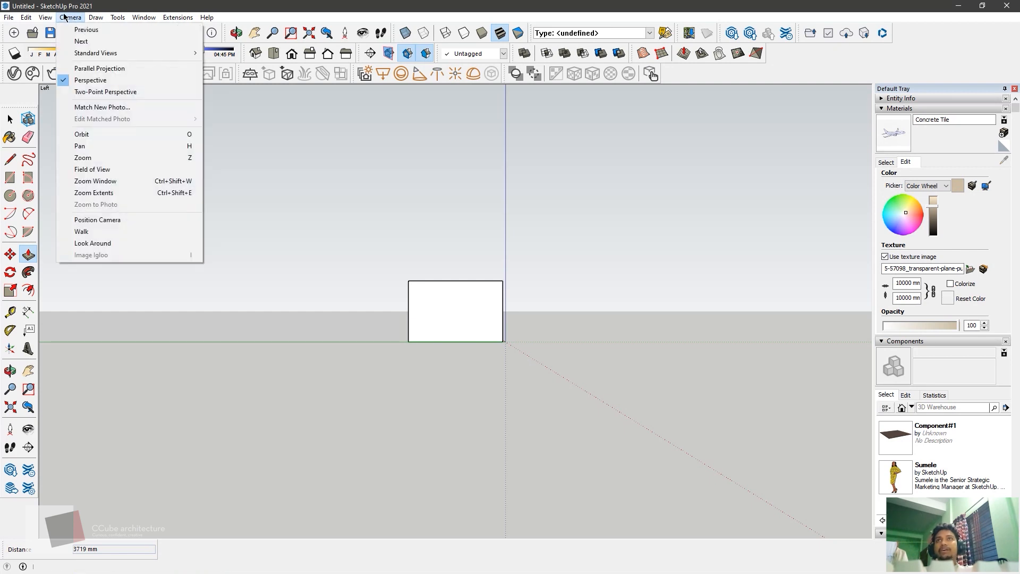
click(88, 70)
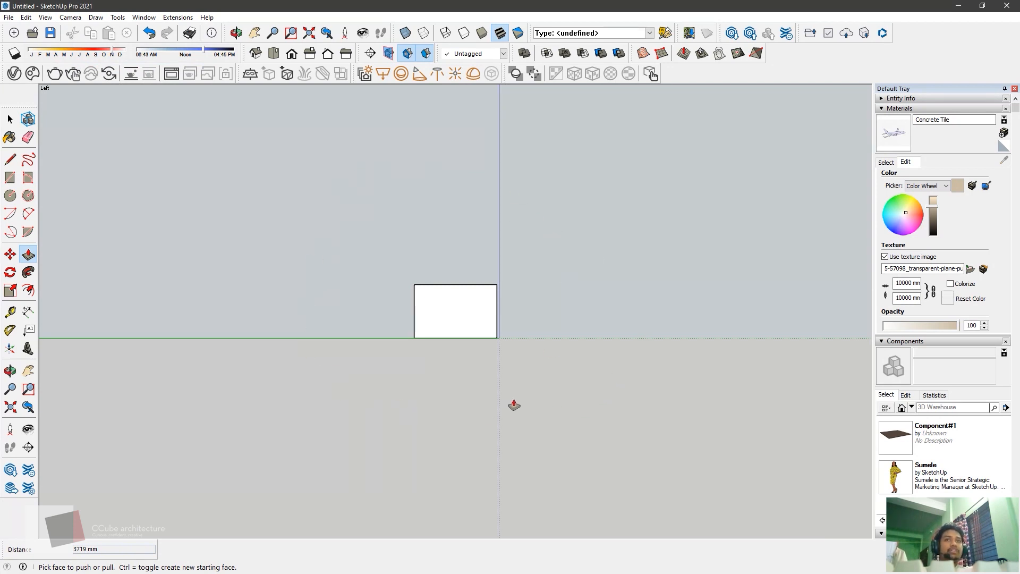
middle_drag(620, 316, 496, 377)
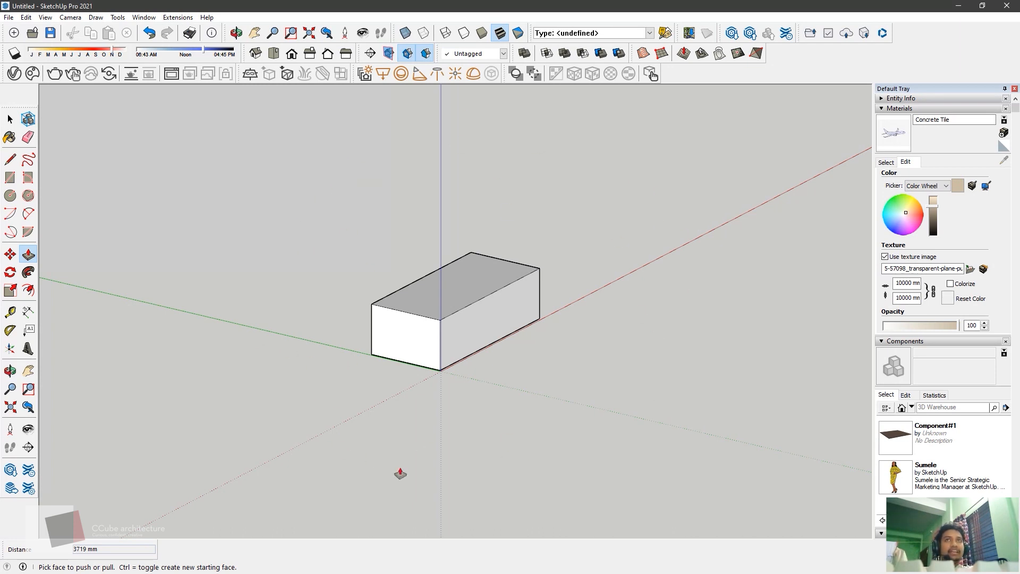
- Check the box in the top, right, back and left standard views under parallel projection
click(276, 54)
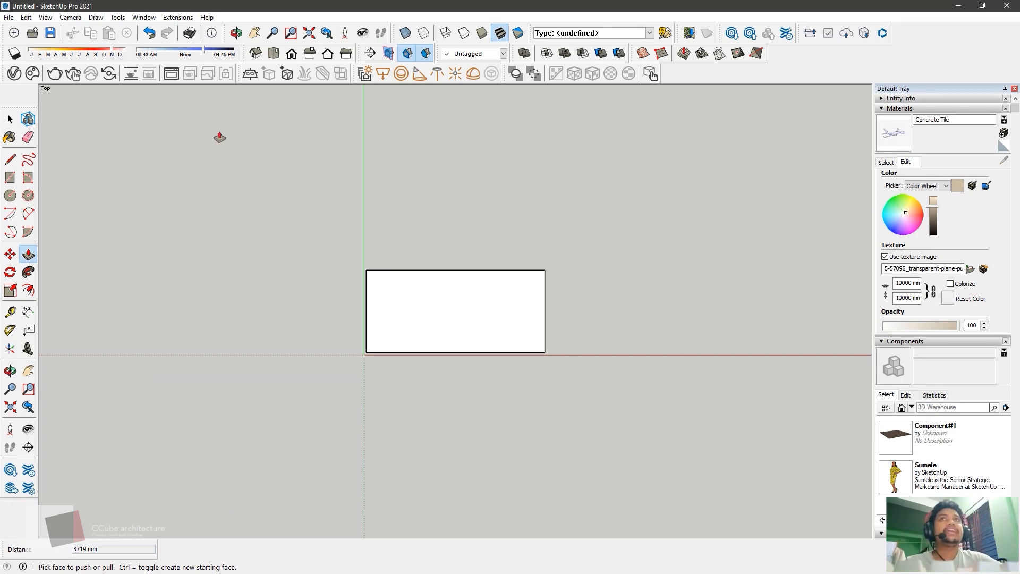
click(310, 53)
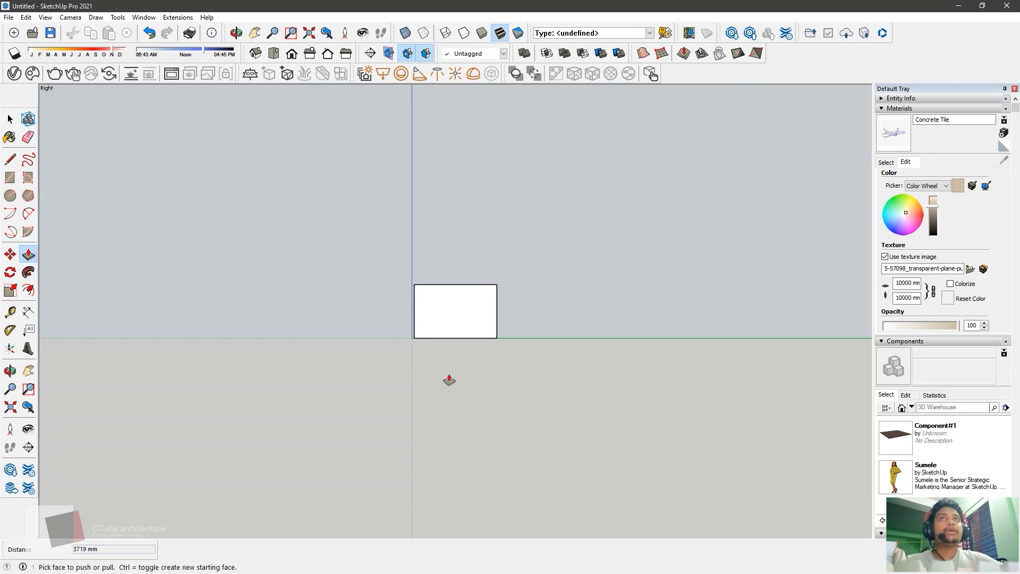
click(335, 59)
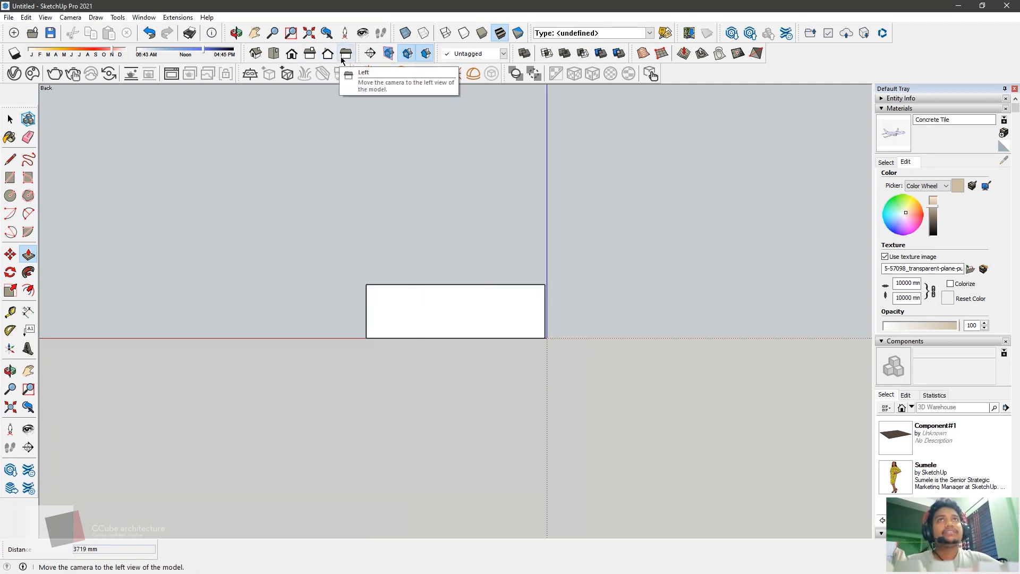
click(342, 60)
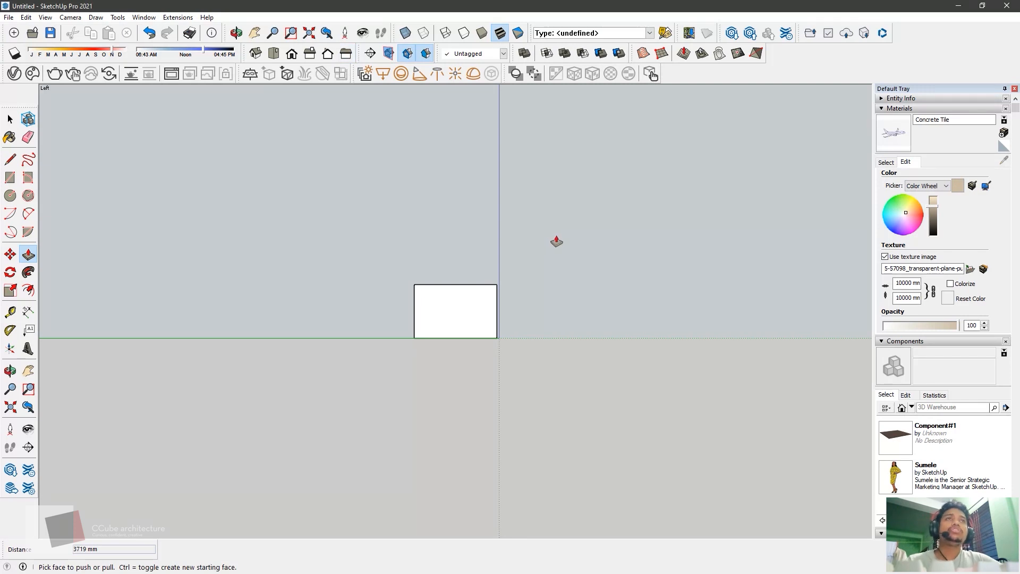
click(10, 119)
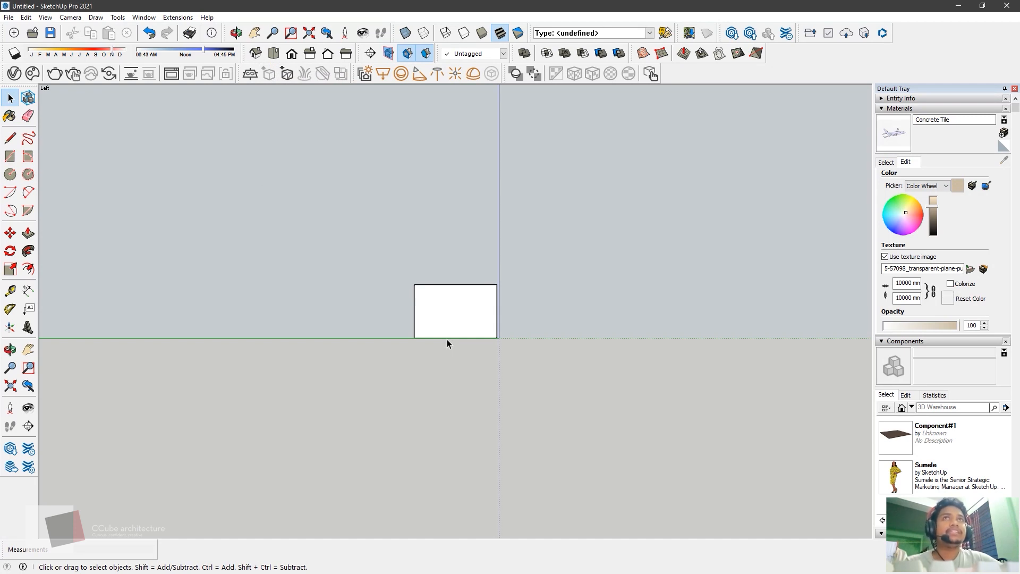
- Return the camera to Perspective and orbit to a close view of the box from above one corner
click(73, 18)
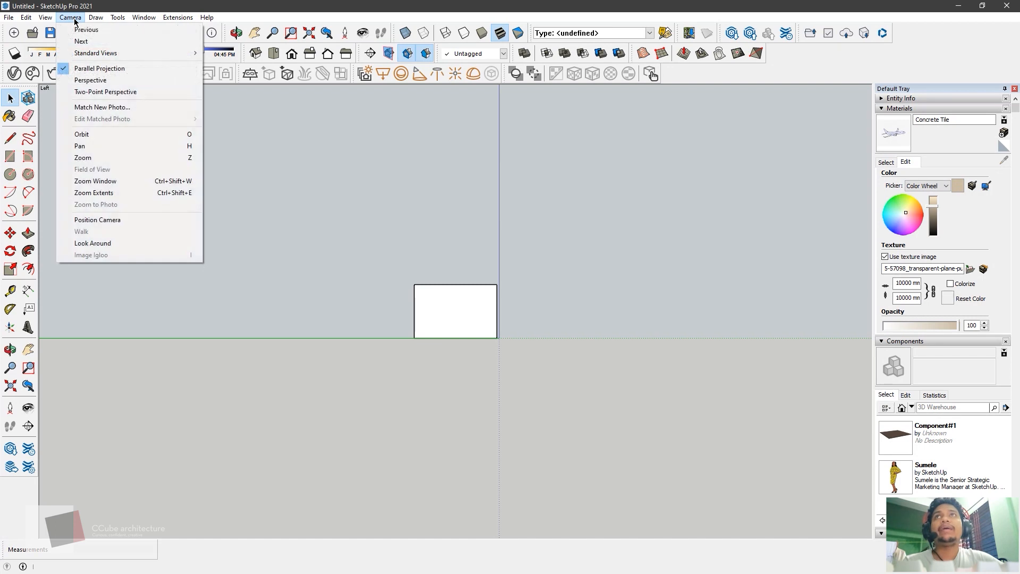
click(63, 81)
key(o)
drag(547, 365, 422, 419)
middle_drag(422, 419, 427, 447)
mouse_move(435, 392)
middle_down()
mouse_move(440, 262)
mouse_move(445, 396)
middle_up()
middle_drag(375, 284, 375, 307)
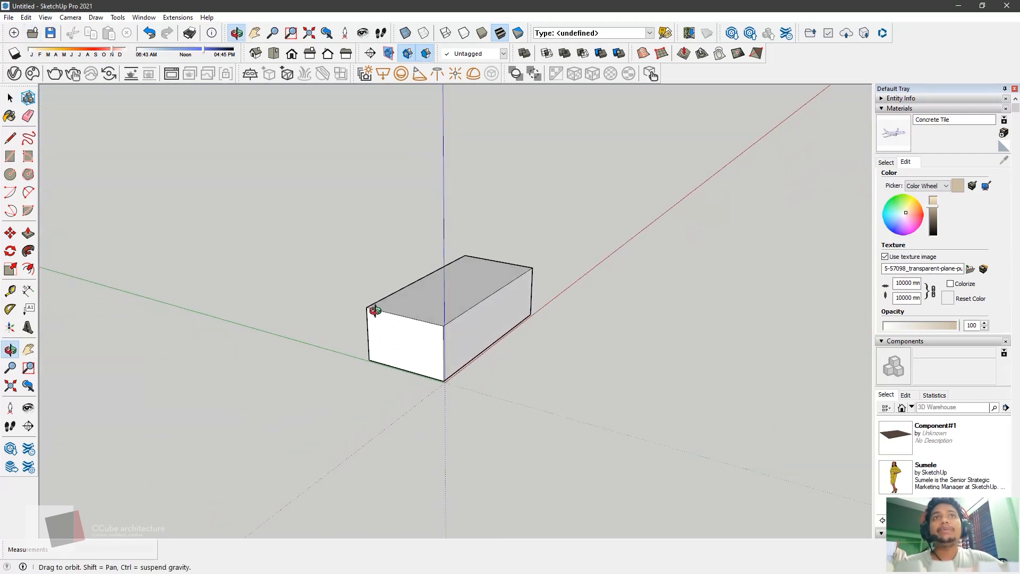
scroll(424, 361, up, 3)
- Change the camera to Two-Point Perspective and bring the whole box back into view
click(70, 17)
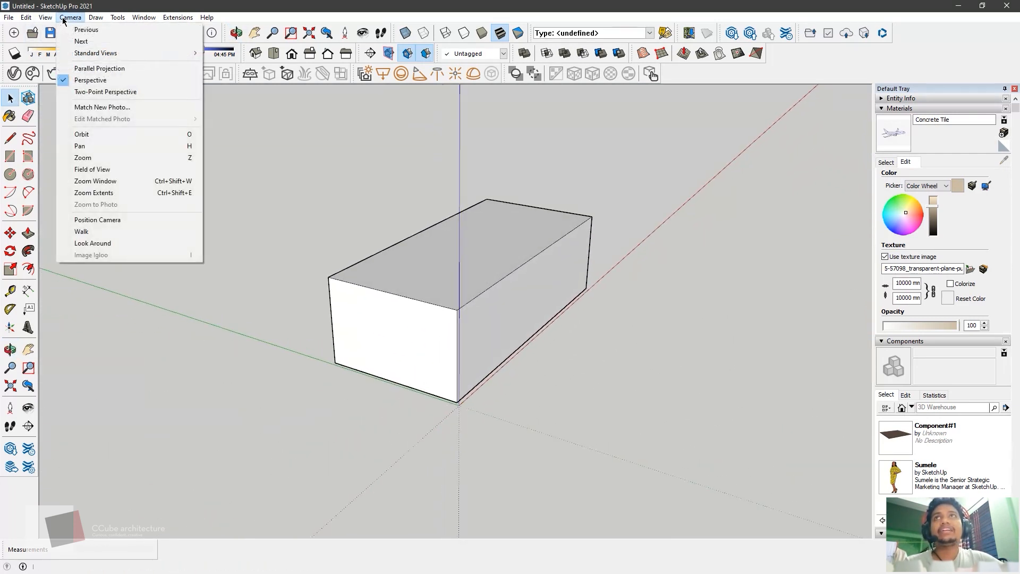
click(66, 97)
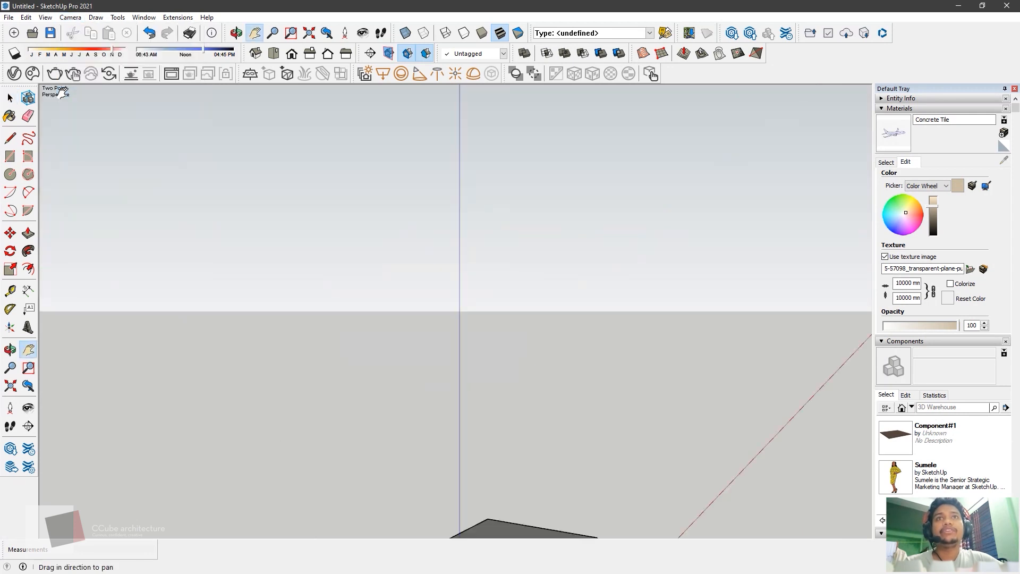
scroll(372, 254, down, 3)
scroll(412, 500, up, 5)
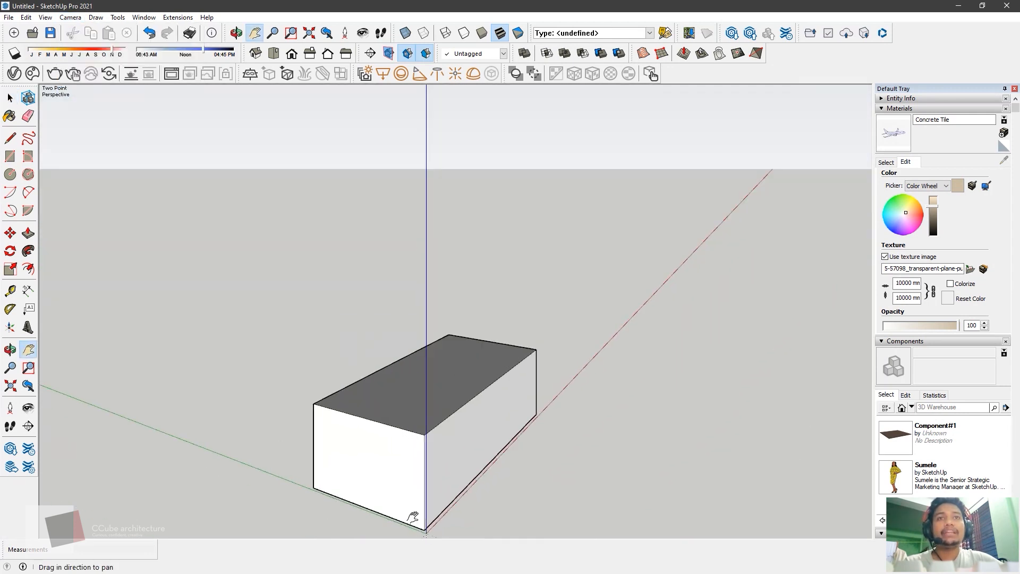
scroll(316, 490, down, 1)
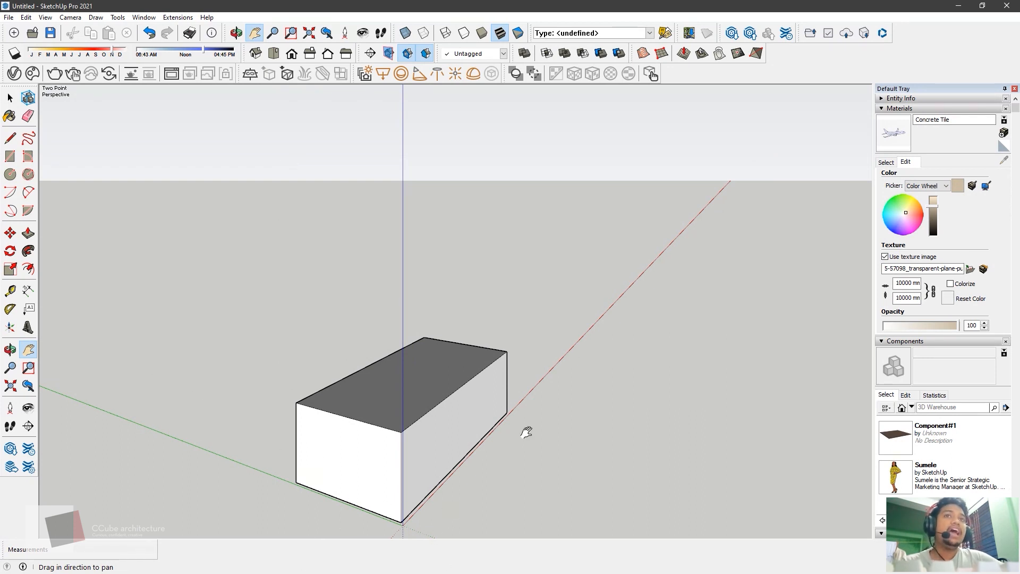
click(10, 139)
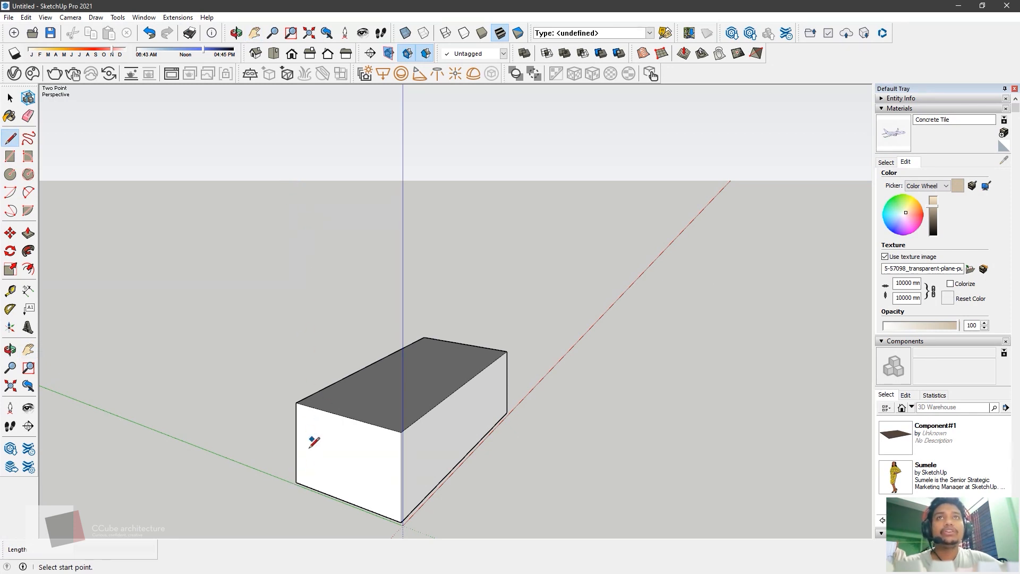
click(296, 482)
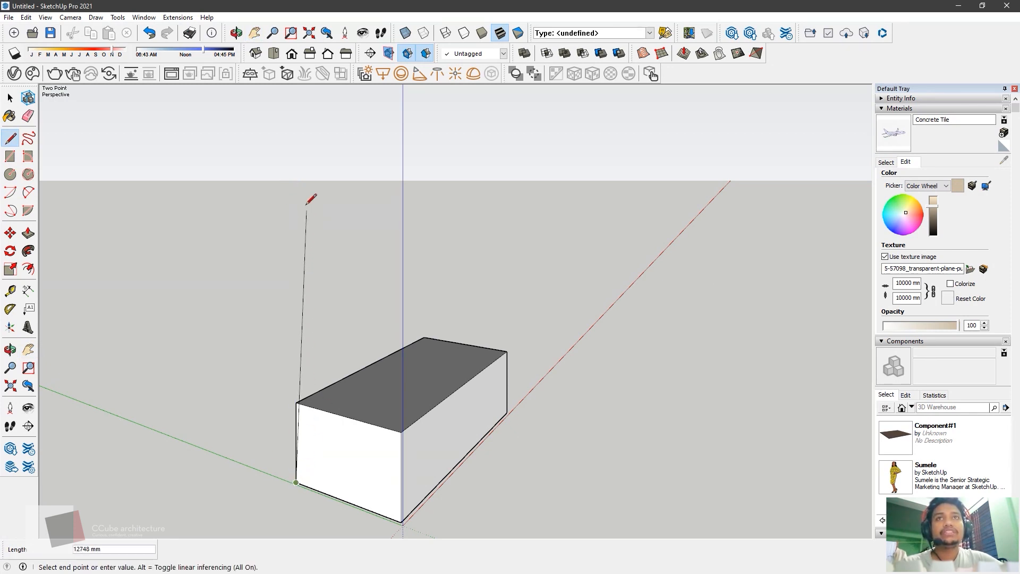
key(Escape)
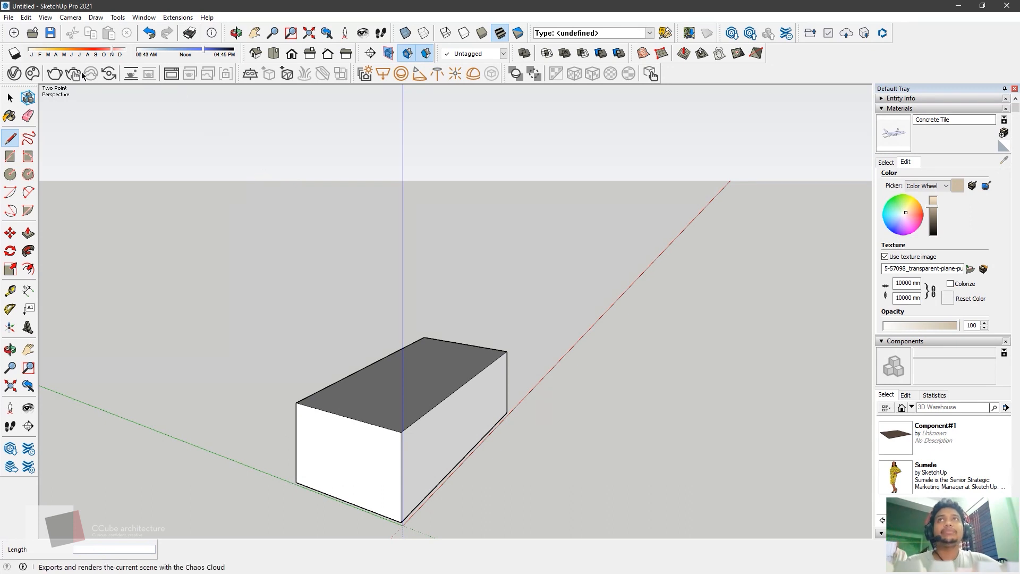
- Switch the camera from two-point perspective to Perspective and widen its field of view to about 67 degrees
click(70, 17)
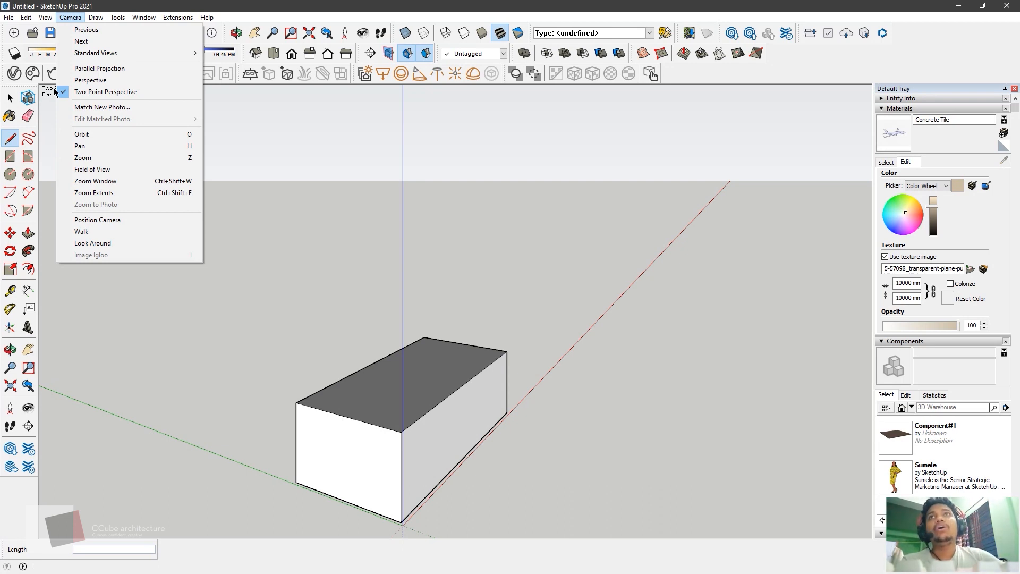
click(61, 81)
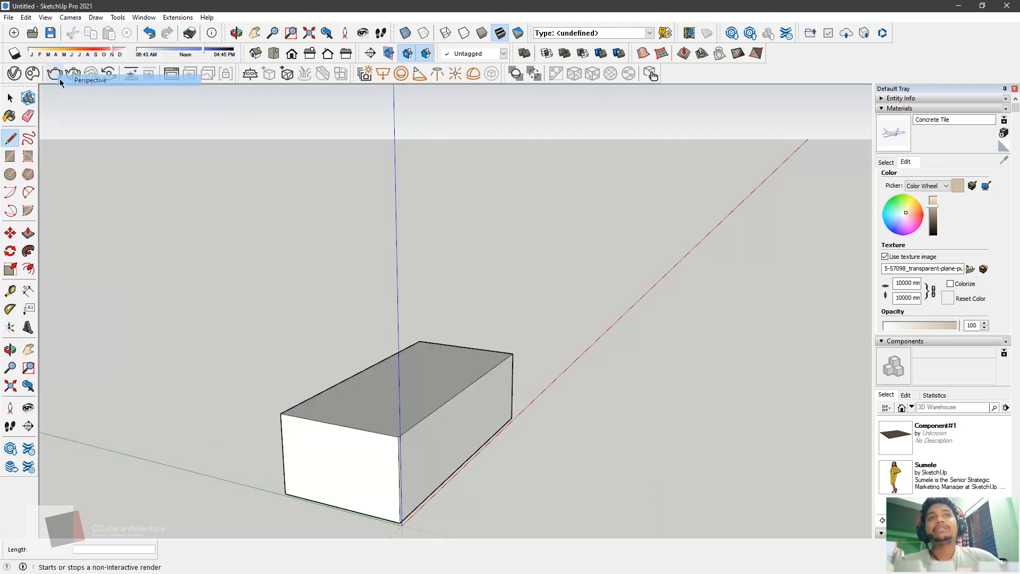
click(69, 17)
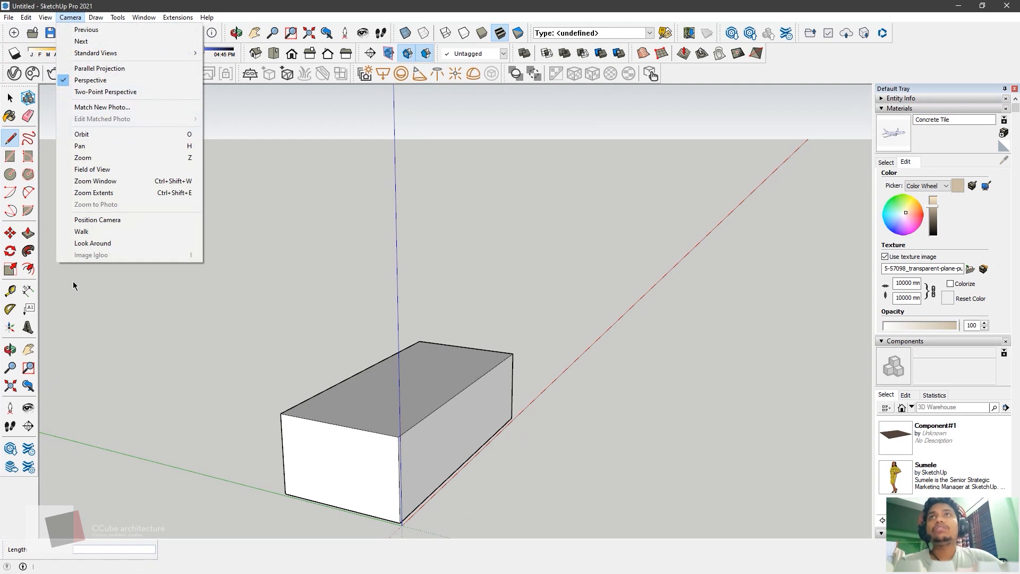
click(76, 170)
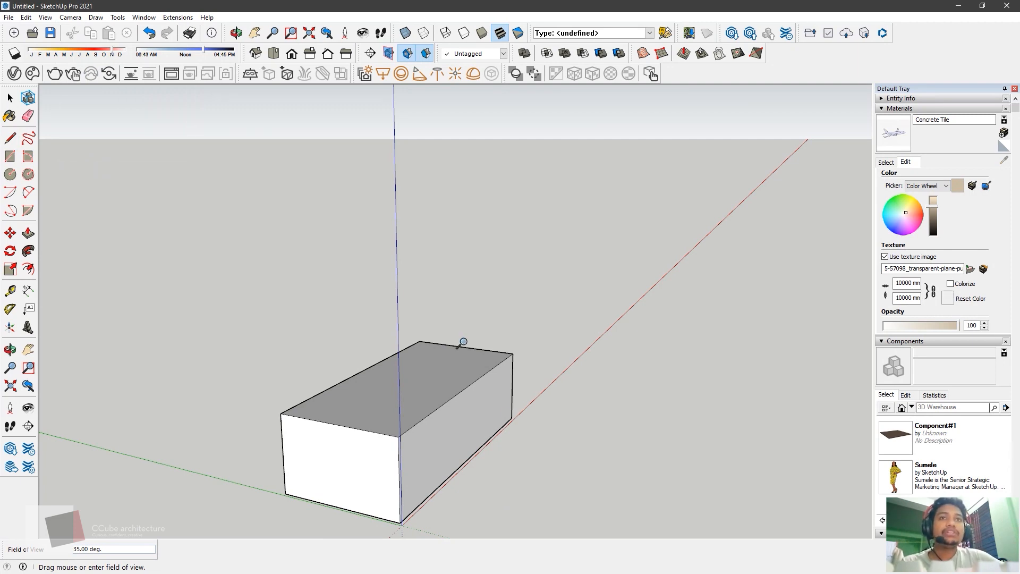
drag(464, 342, 497, 490)
scroll(393, 414, down, 4)
scroll(379, 517, up, 2)
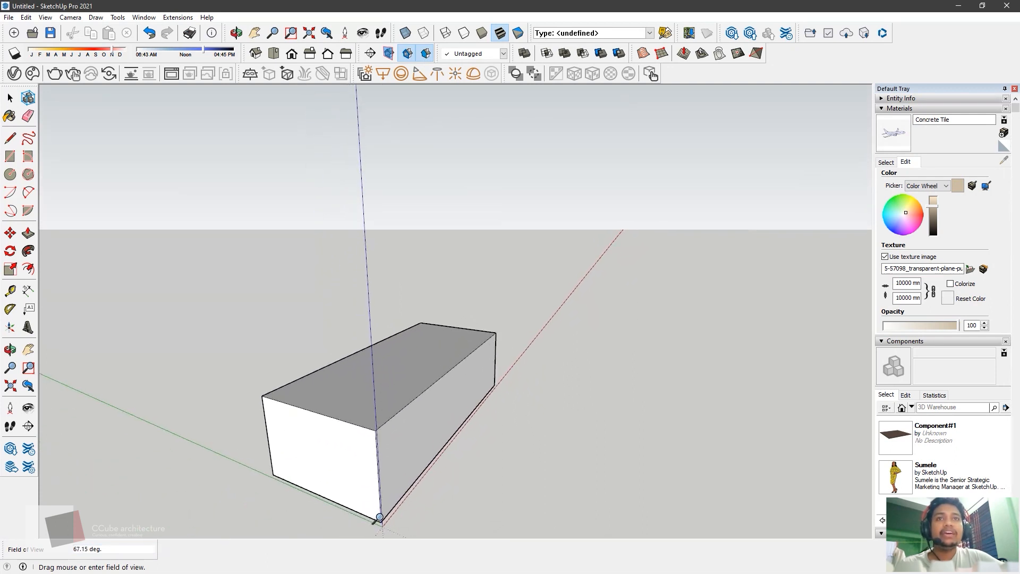
- Look at the box's opposite side, narrow the field of view to about 3 degrees, and widen it to about 52 degrees
middle_drag(359, 378, 475, 140)
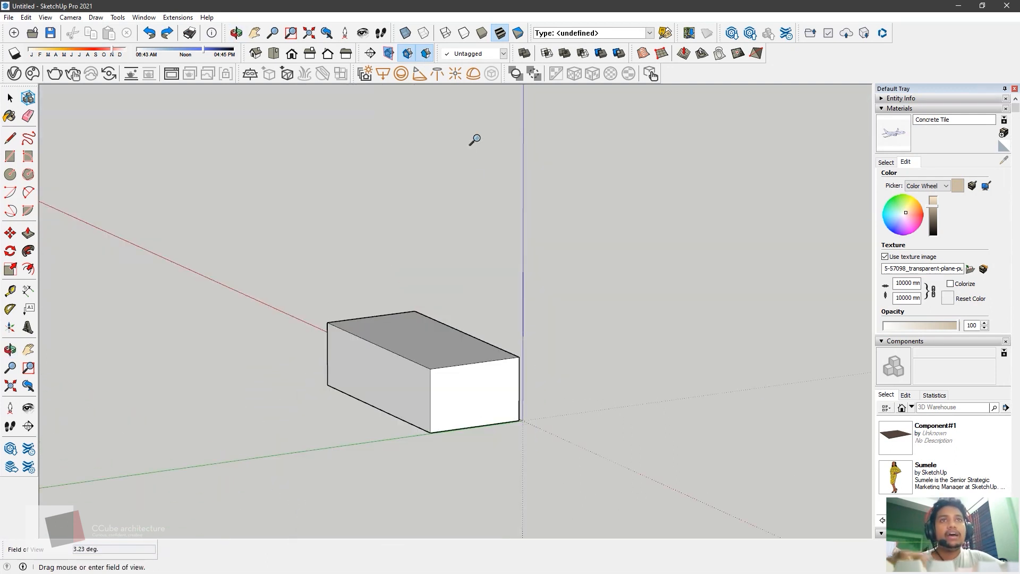
mouse_move(499, 388)
mouse_down()
mouse_move(485, 192)
mouse_move(481, 510)
mouse_up()
mouse_move(412, 191)
mouse_down()
mouse_move(443, 567)
mouse_move(455, 357)
mouse_up()
middle_drag(466, 322, 488, 323)
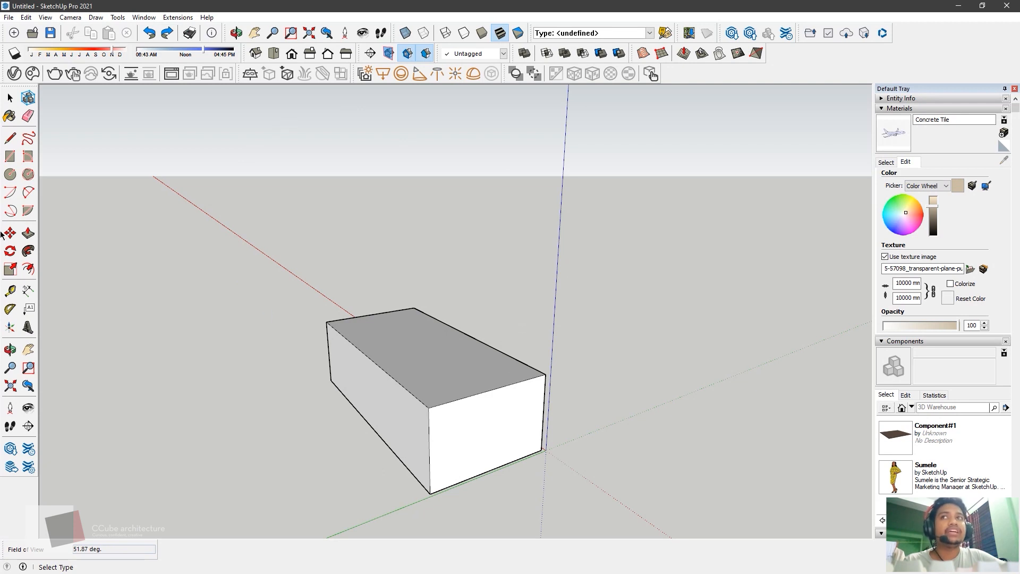
- Draw a ground rectangle about 4,840 by 18,400 mm beyond the blue axis from the box and pull it up about 6,150 mm
click(10, 155)
click(832, 302)
click(799, 353)
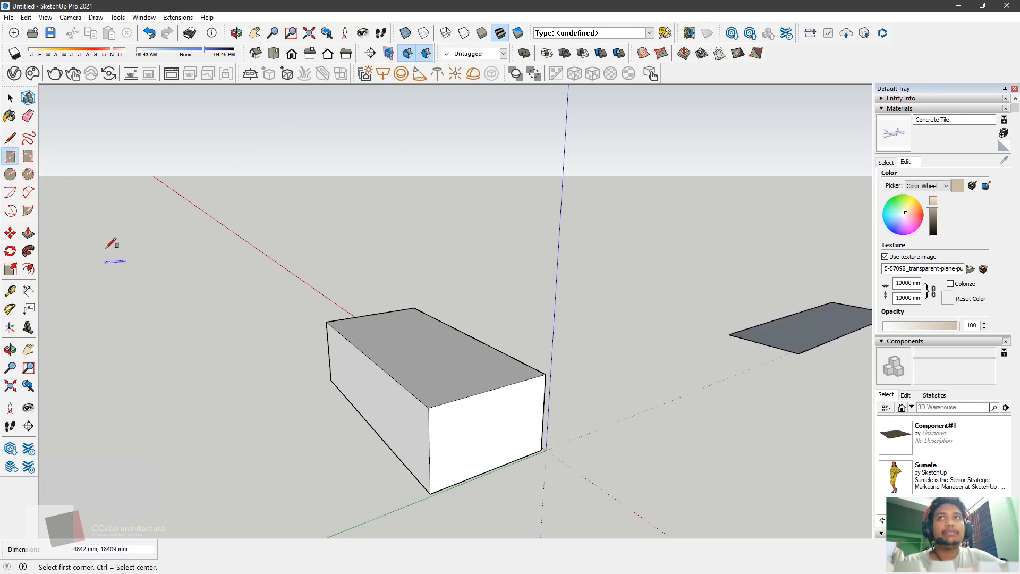
click(29, 232)
drag(829, 330, 562, 301)
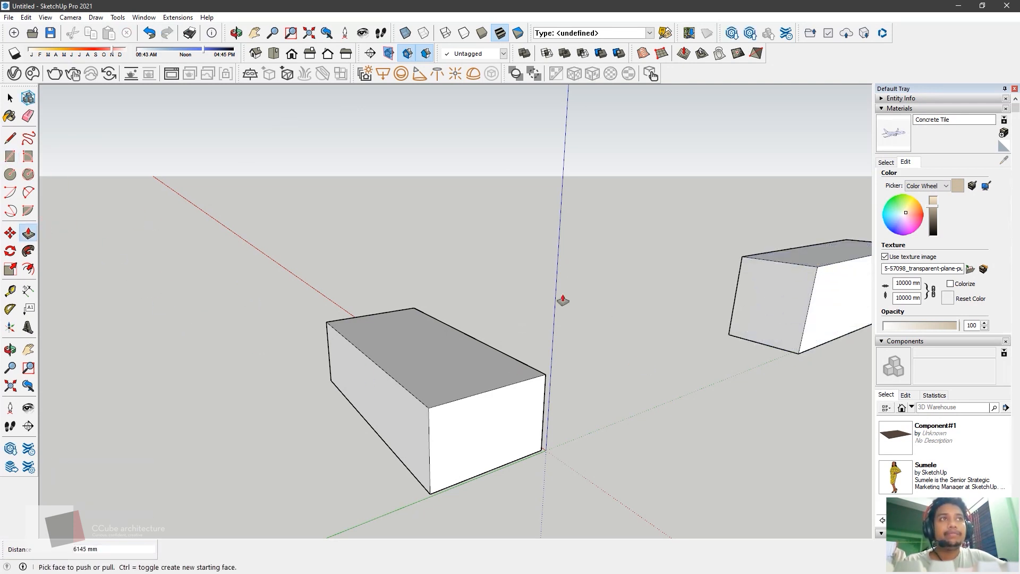
- Draw a small ground rectangle about 4,800 by 1,160 mm on the box's other side and pull it up about 4,820 mm
click(9, 156)
click(114, 450)
click(65, 525)
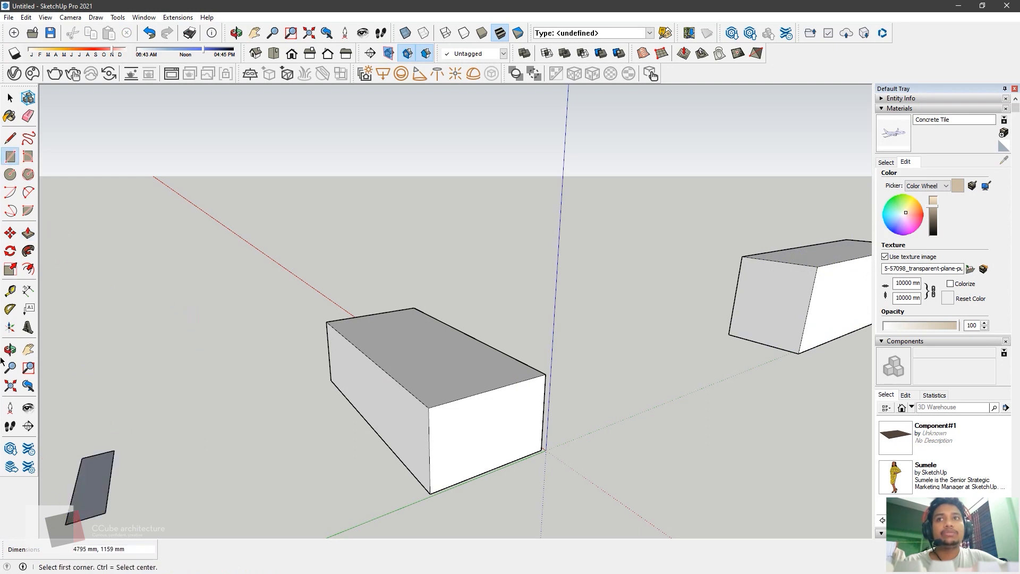
click(28, 233)
drag(87, 484, 80, 372)
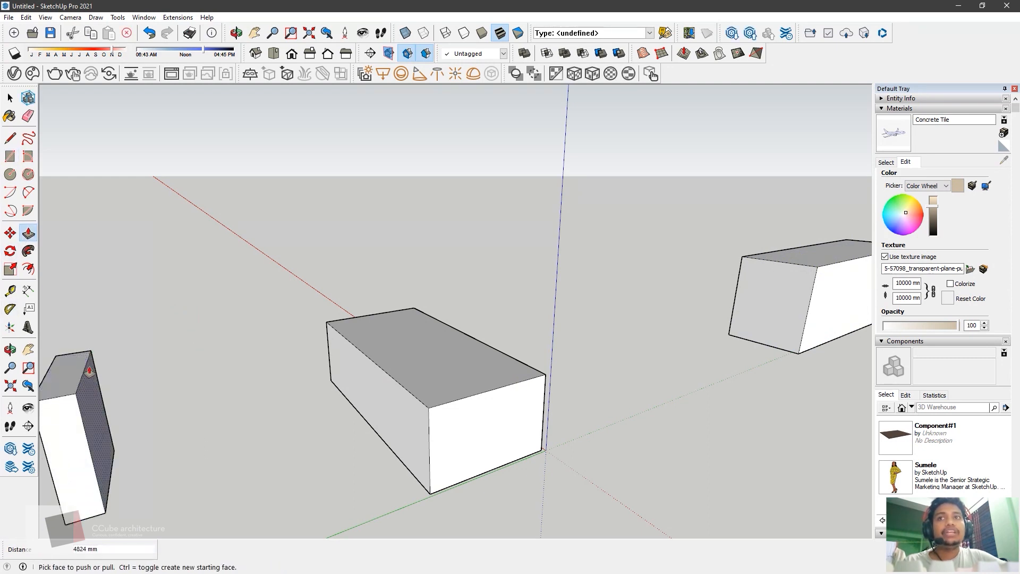
- Widen the camera's field of view to about 89 degrees while viewing all three boxes
click(68, 17)
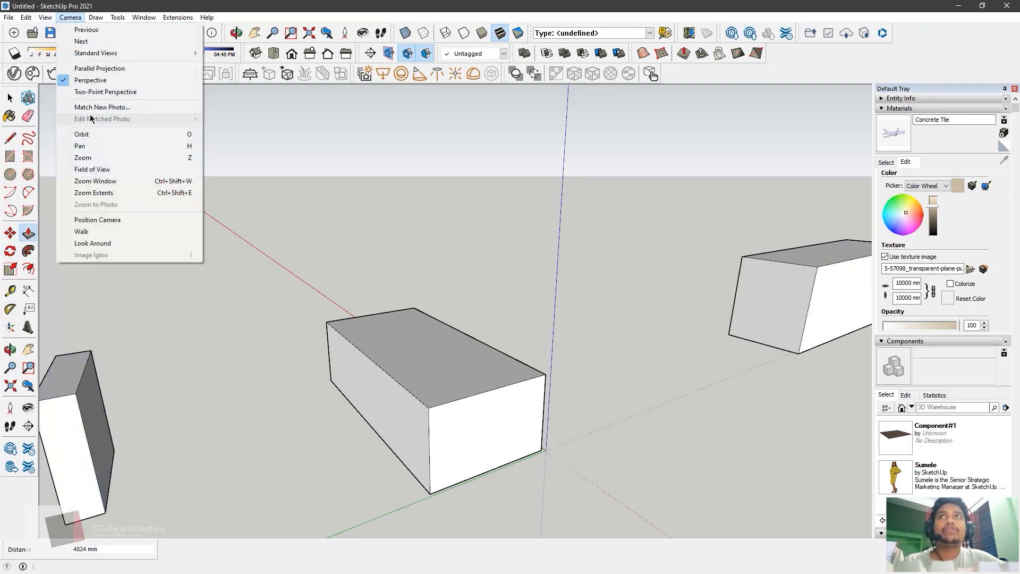
click(92, 169)
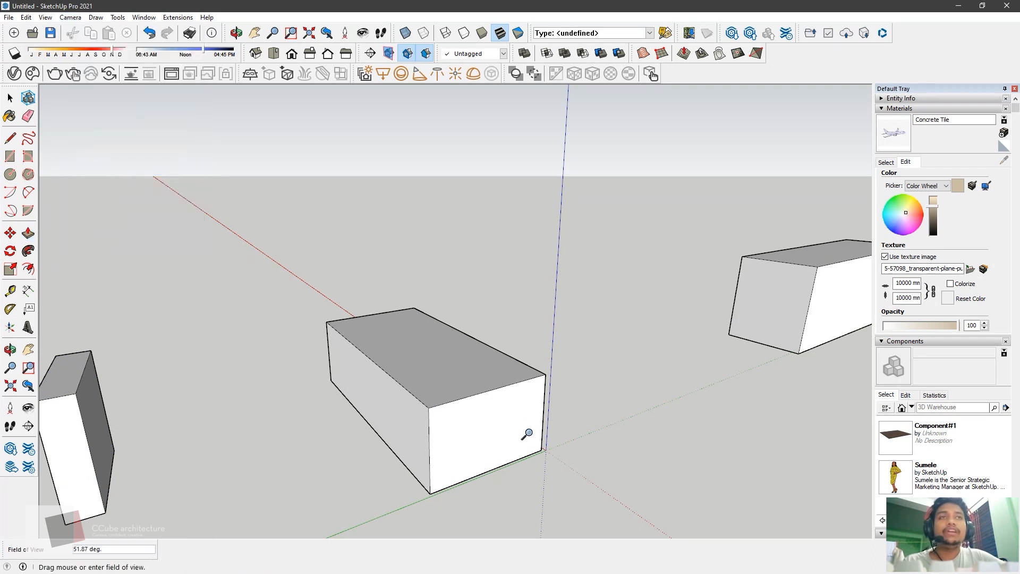
drag(493, 329, 518, 451)
middle_drag(484, 456, 499, 394)
mouse_move(495, 326)
mouse_down()
mouse_move(497, 364)
mouse_move(496, 333)
mouse_up()
scroll(491, 333, down, 2)
middle_drag(489, 335, 569, 337)
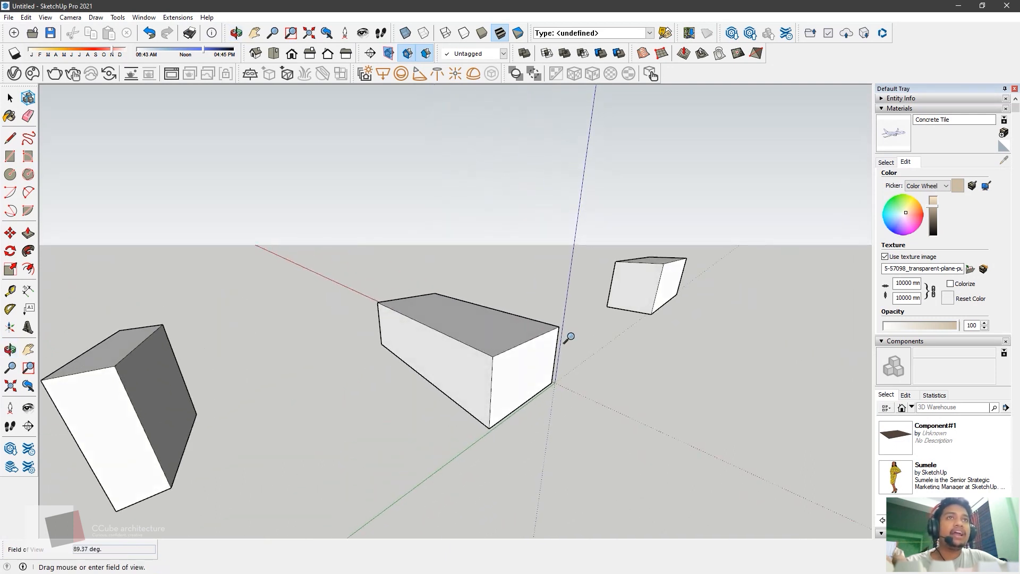
middle_drag(544, 389, 481, 399)
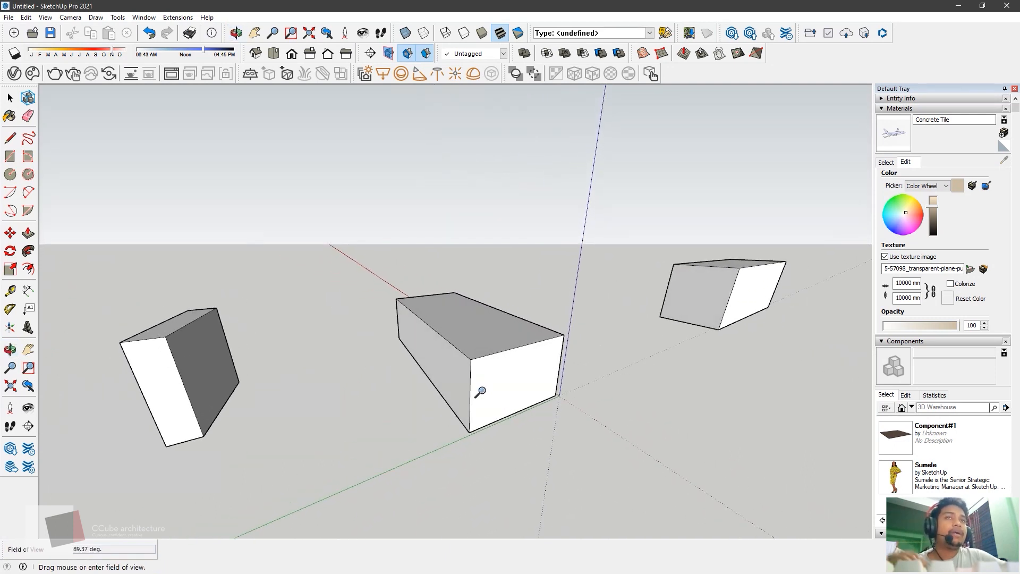
- Narrow the camera's field of view to about 38 degrees, and narrow it further to about 19 degrees
drag(480, 398, 412, 246)
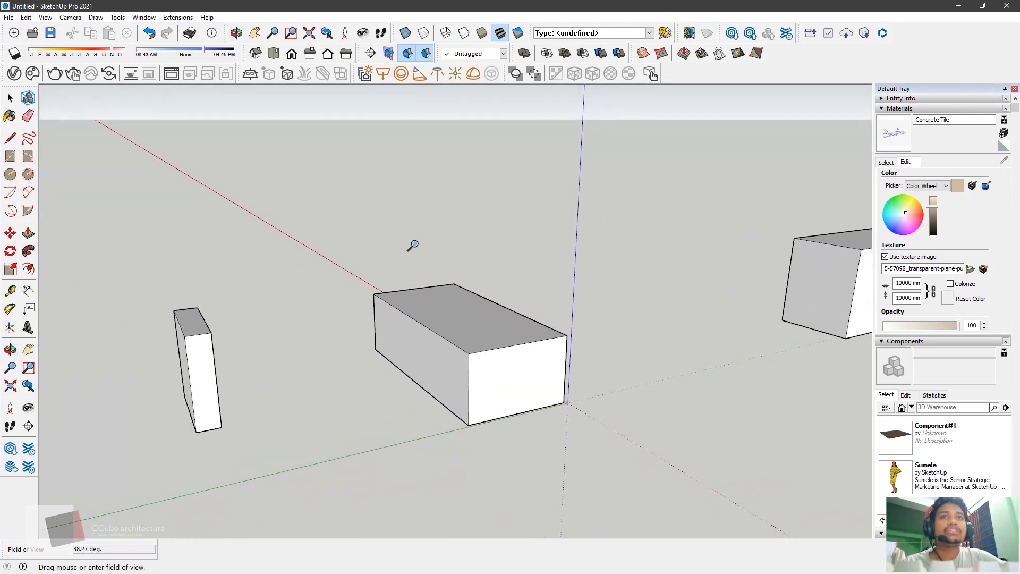
drag(465, 373, 463, 313)
middle_drag(463, 314, 504, 325)
scroll(483, 329, up, 2)
shift+middle_drag(605, 435, 533, 397)
scroll(489, 351, down, 1)
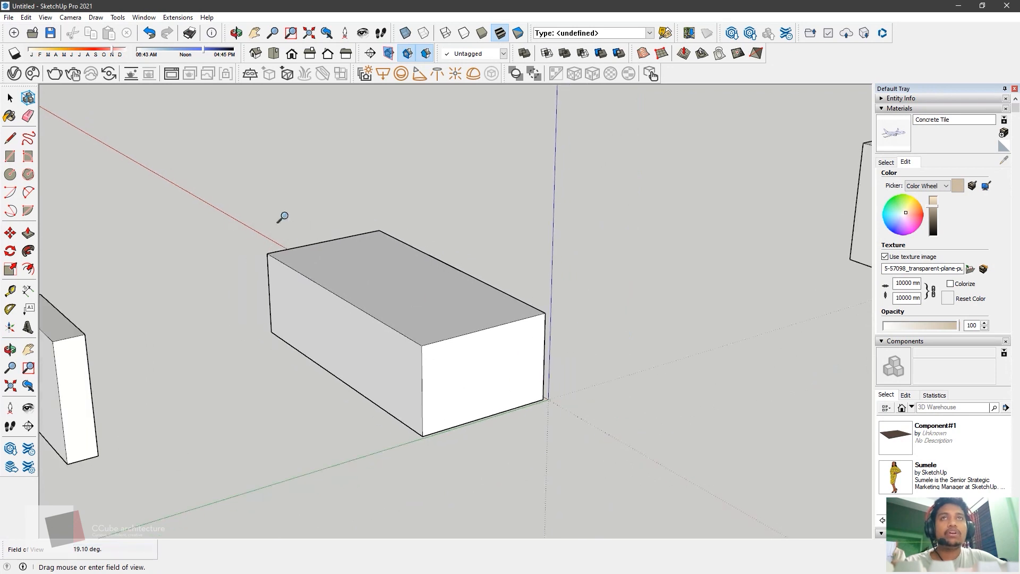
- Delete all three boxes from the model
scroll(468, 250, down, 1)
scroll(467, 250, down, 1)
key(space)
scroll(381, 289, down, 2)
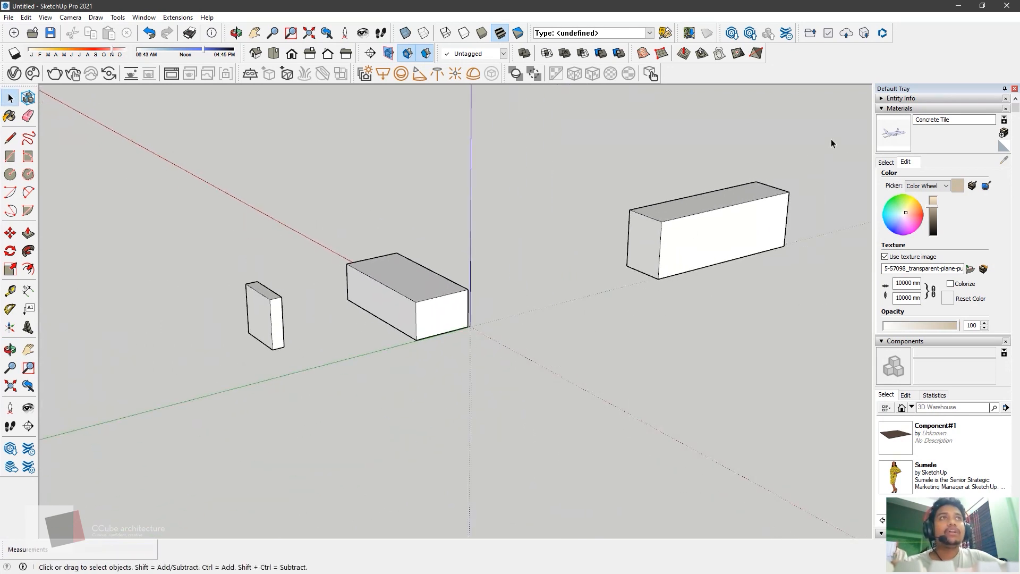
drag(180, 435, 180, 433)
key(Delete)
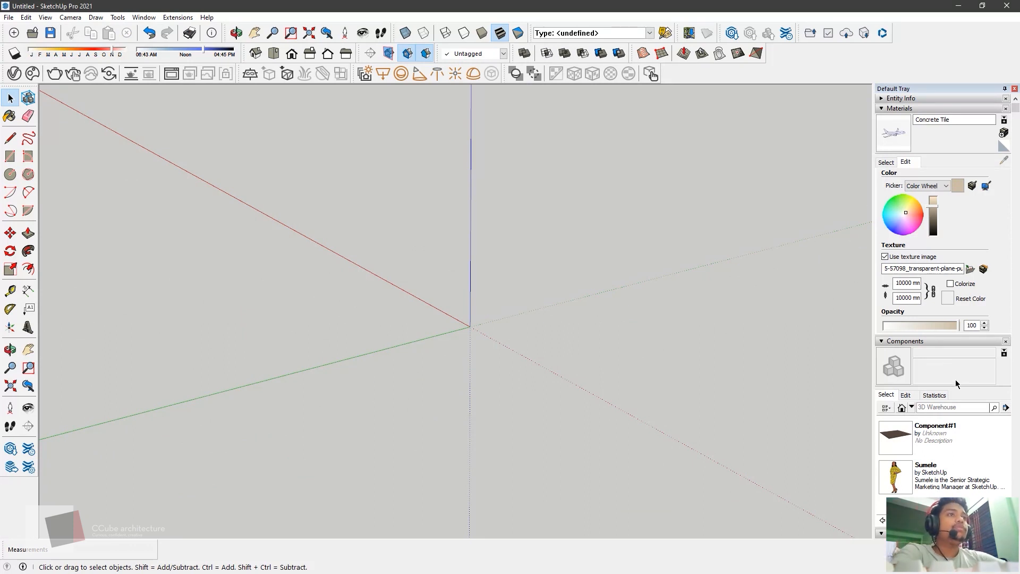
scroll(959, 380, down, 4)
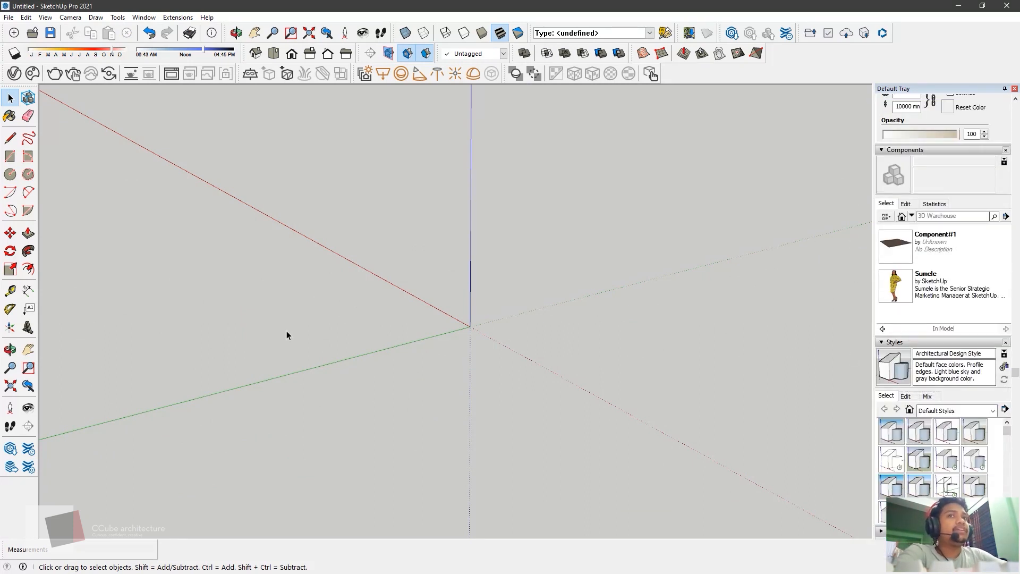
- Draw a large ground rectangle across the dotted red axis in front of the origin and pull it up about 11,536 mm
click(9, 156)
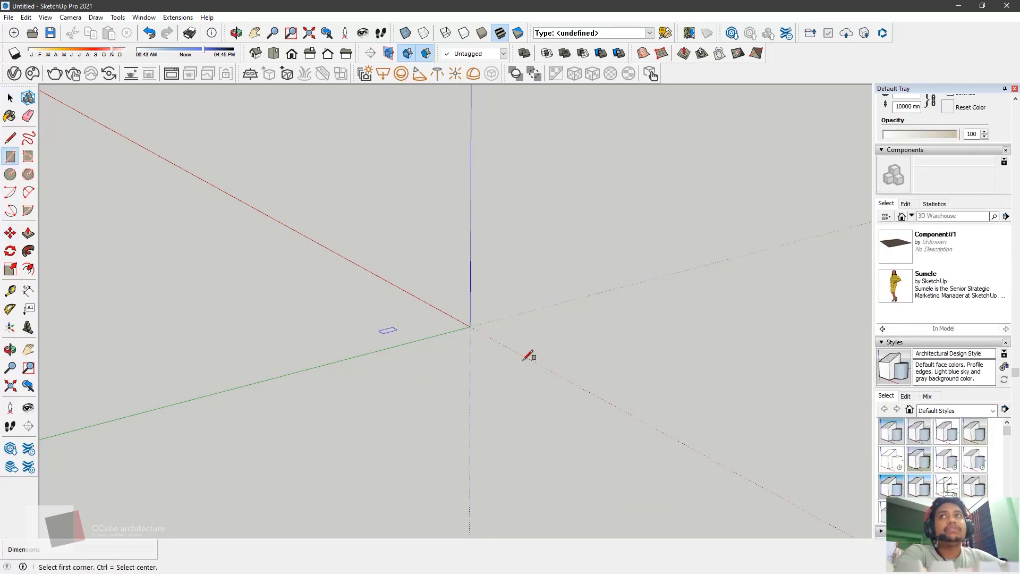
click(590, 303)
click(489, 504)
click(28, 233)
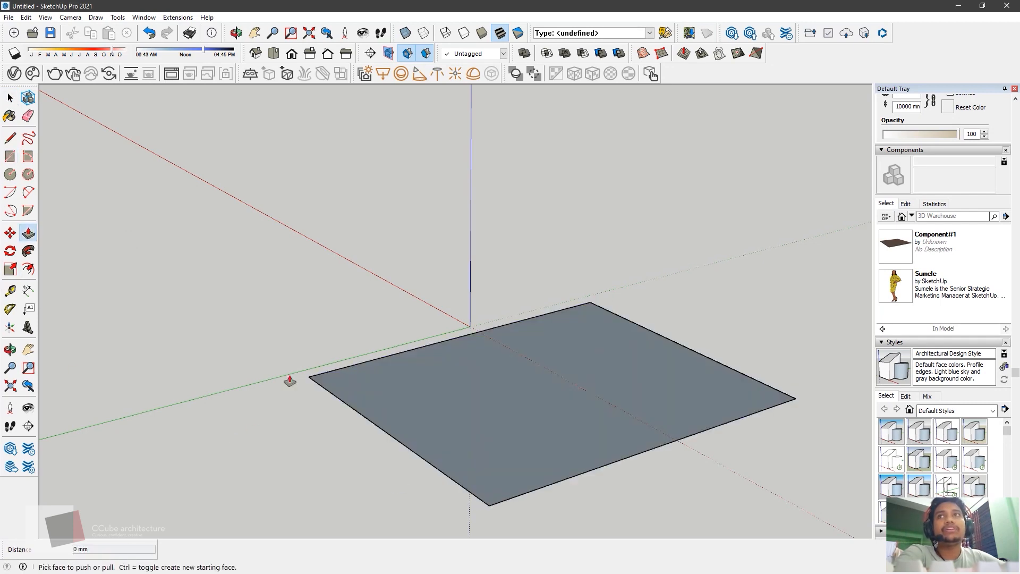
click(495, 351)
click(477, 331)
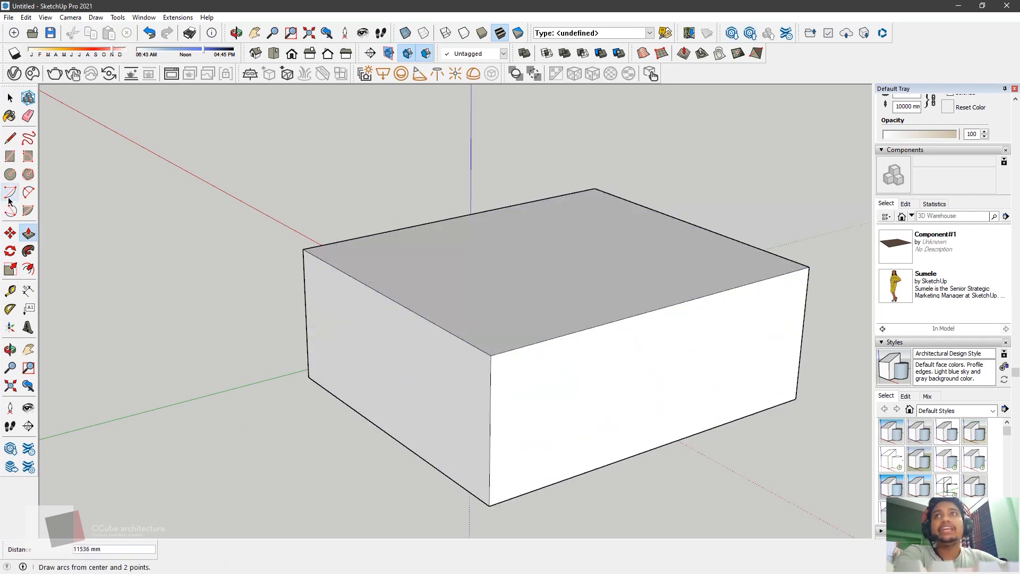
- Draw a ground rectangle about 17,850 by 13,925 mm beside the large box and pull it up about 7,143 mm
click(10, 156)
click(207, 315)
click(143, 419)
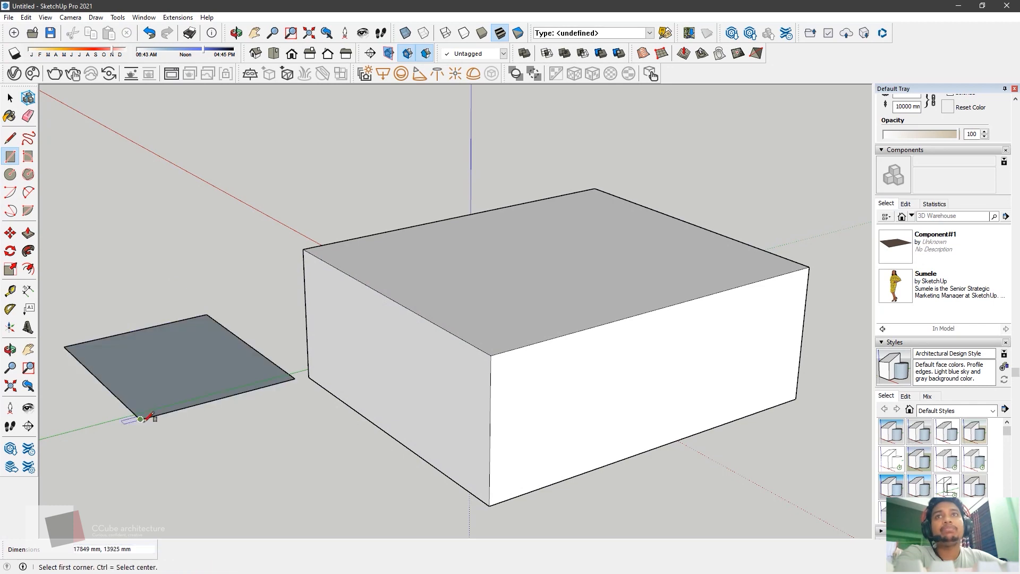
key(p)
click(213, 372)
click(164, 291)
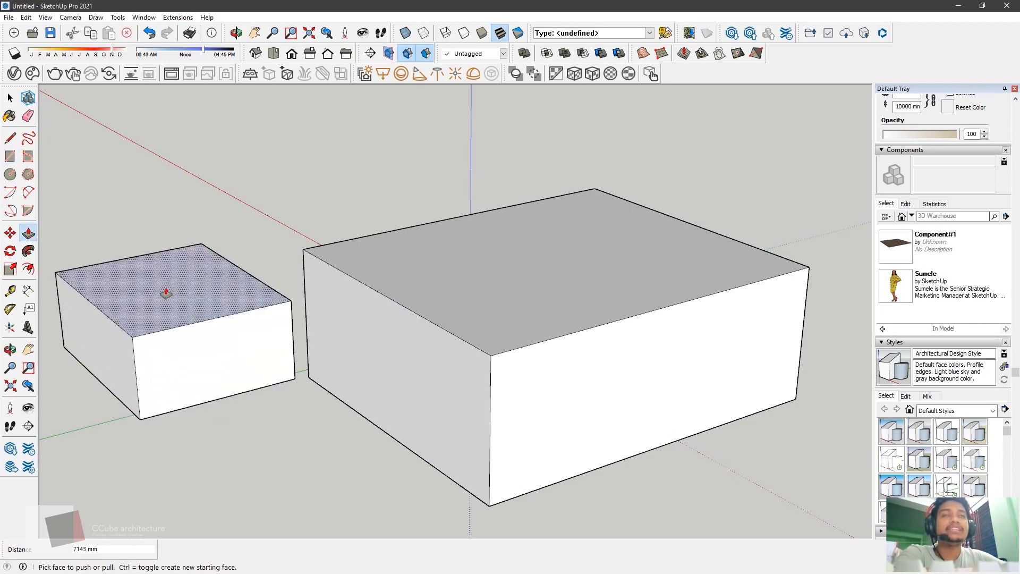
middle_drag(275, 412, 156, 477)
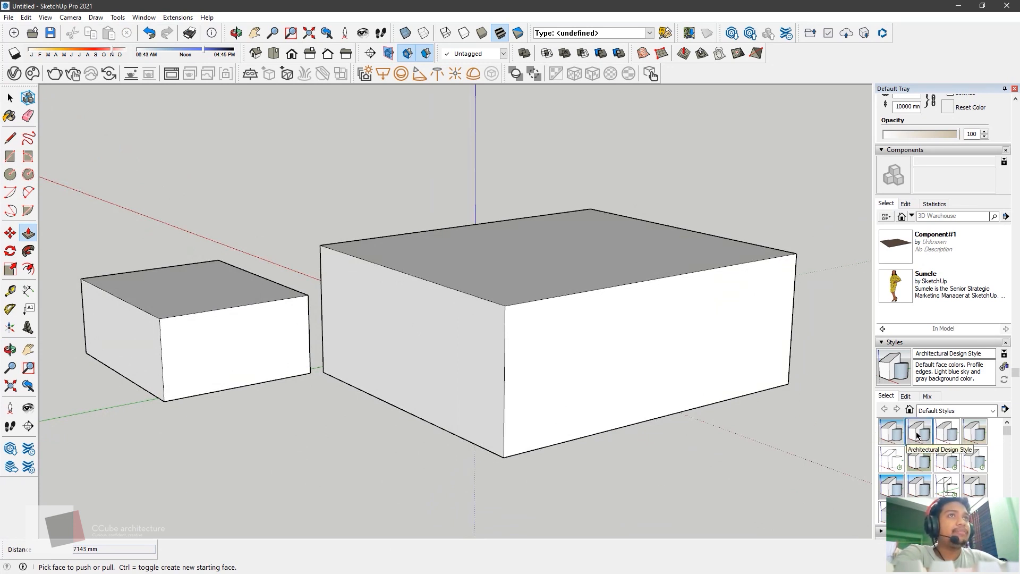
- Preview the 3D Printing, Construction Documentation, Default and HiddenLine styles in turn on the two boxes
middle_drag(733, 367, 653, 326)
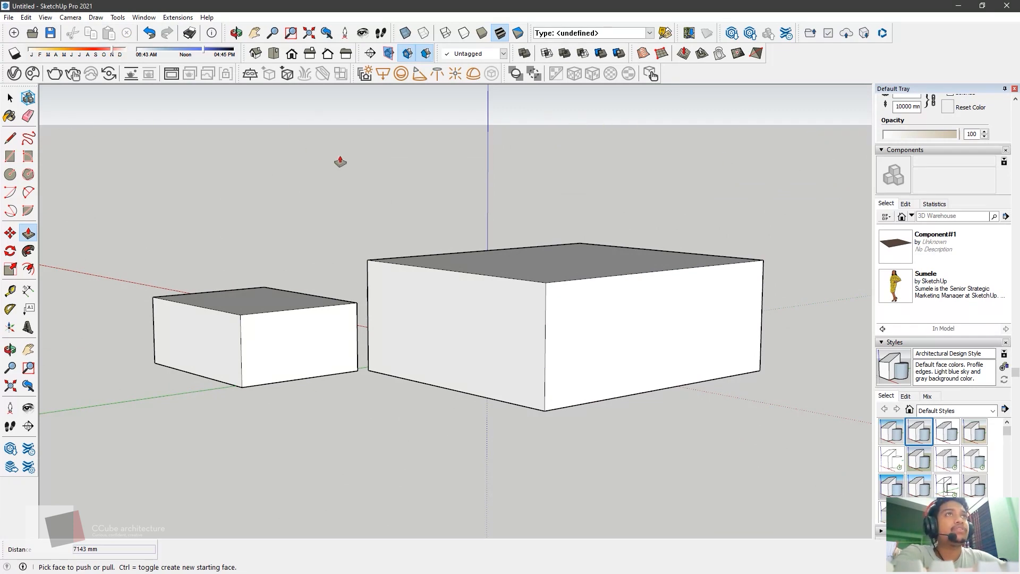
middle_drag(340, 162, 342, 155)
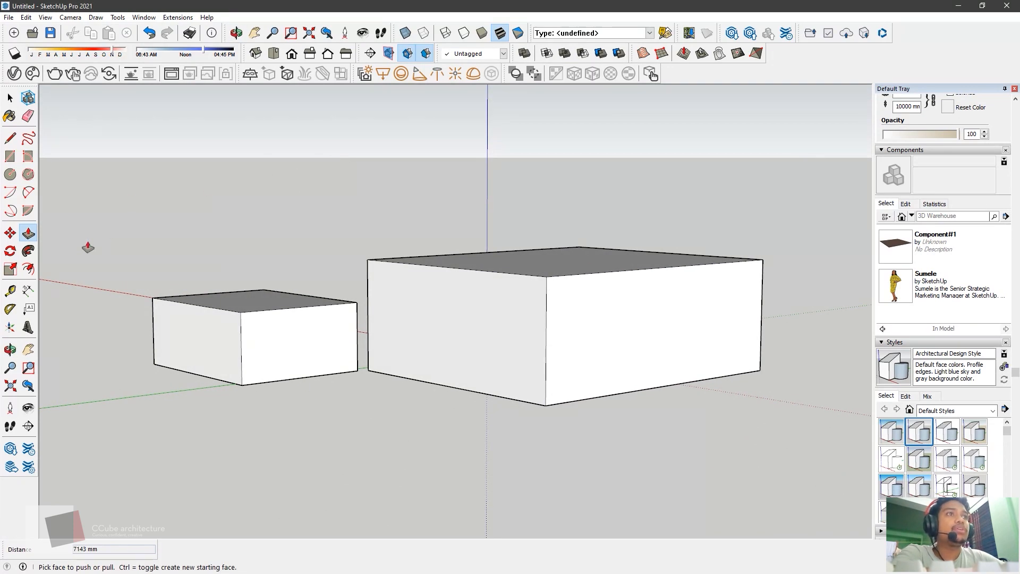
click(898, 442)
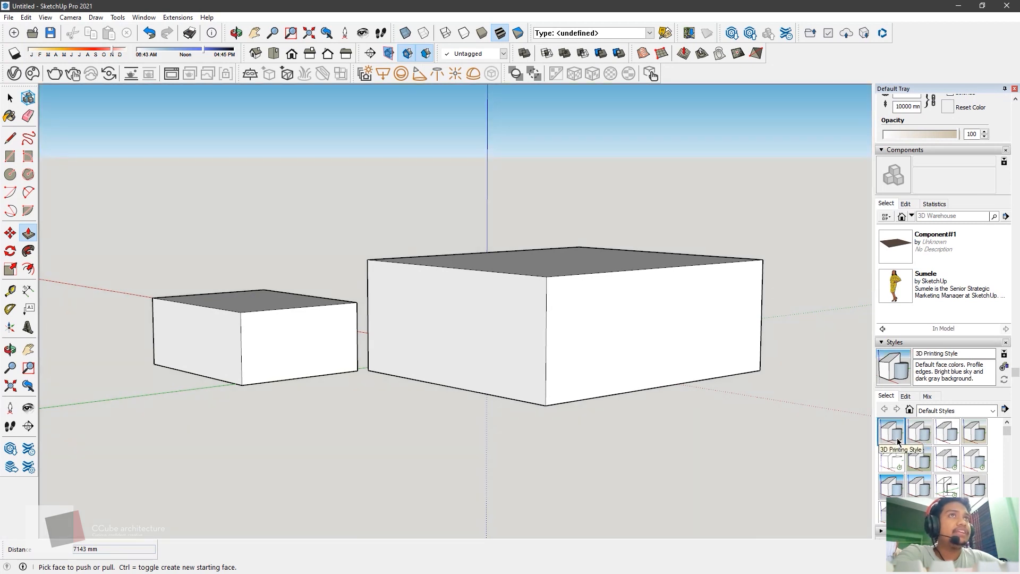
click(945, 434)
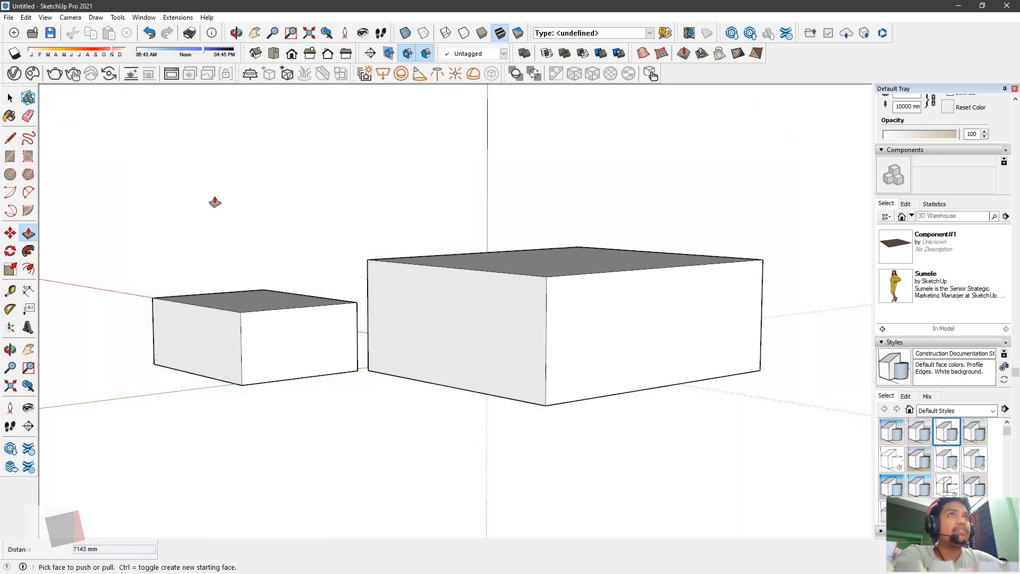
click(972, 433)
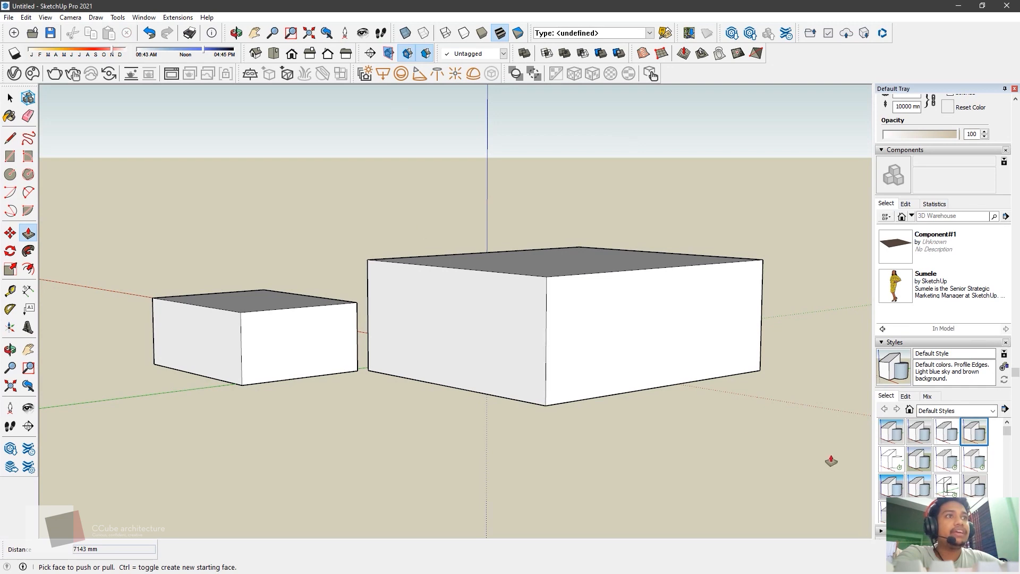
click(892, 464)
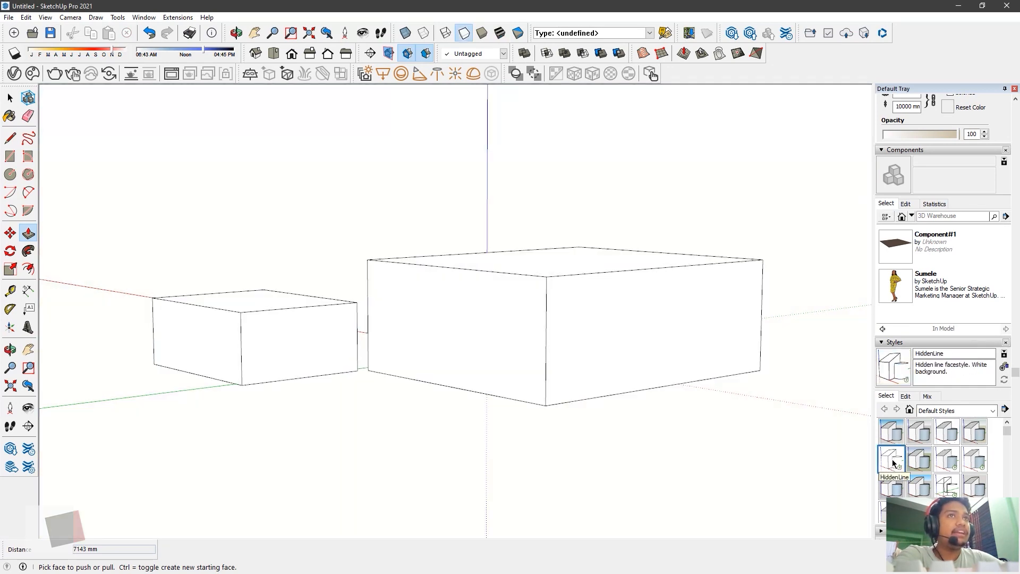
mouse_move(619, 264)
middle_down()
mouse_move(501, 337)
mouse_move(470, 375)
mouse_move(702, 333)
mouse_move(572, 285)
mouse_move(611, 266)
middle_up()
- Paint the large box's long front face with the Field Rectangle Tile material from the Tile collection
scroll(949, 287, up, 3)
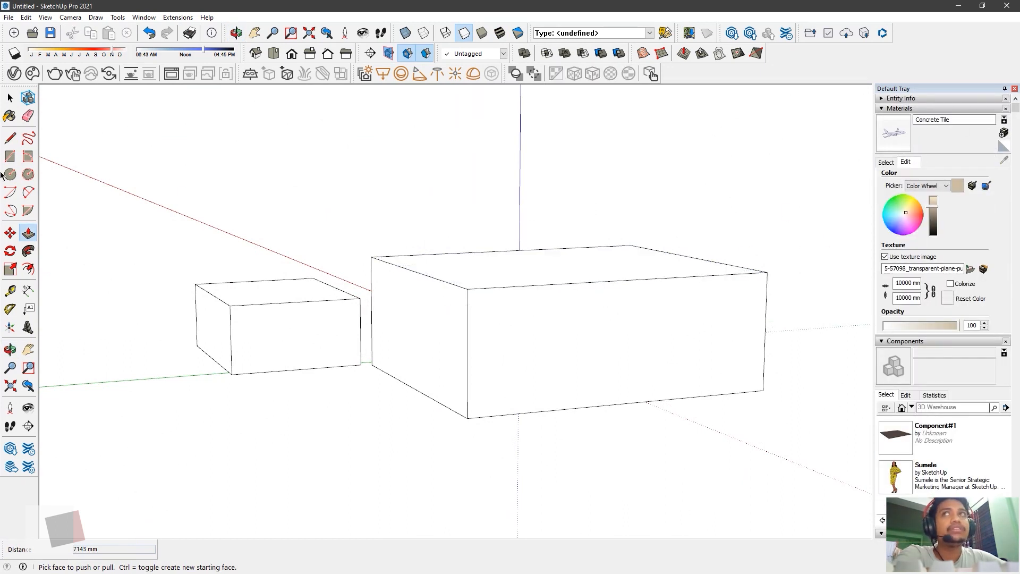
click(10, 116)
click(886, 162)
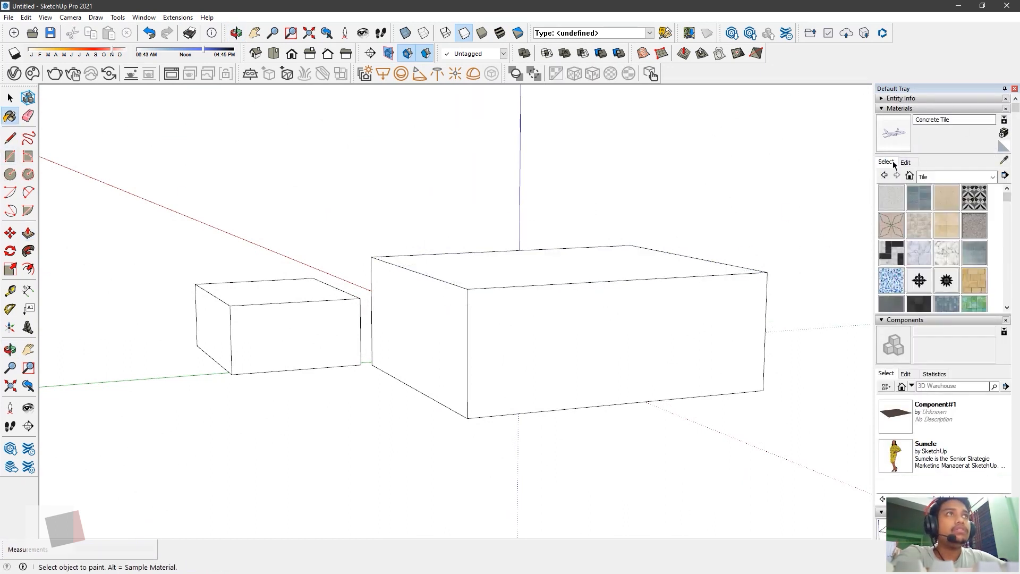
click(919, 225)
middle_drag(309, 449, 331, 465)
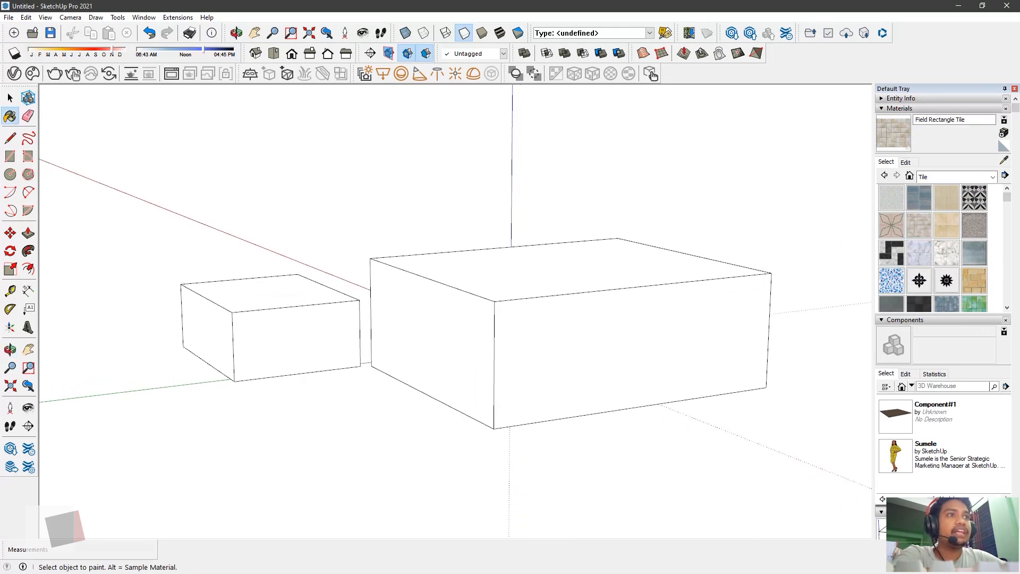
- Switch the display to the 3D Printing Style, and preview the Landscape Architecture Style on the painted box
scroll(948, 515, down, 4)
scroll(943, 319, up, 3)
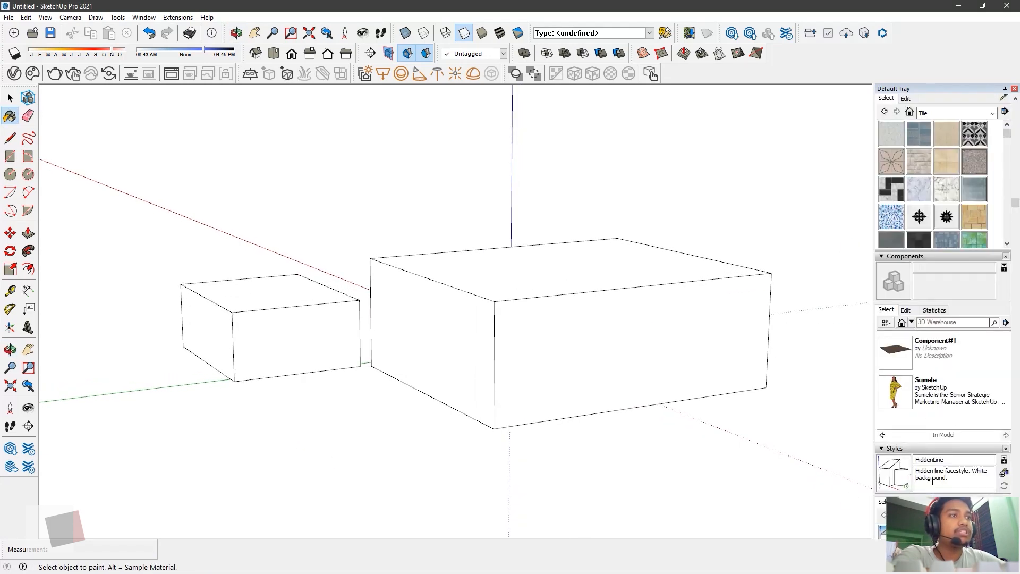
scroll(937, 359, down, 4)
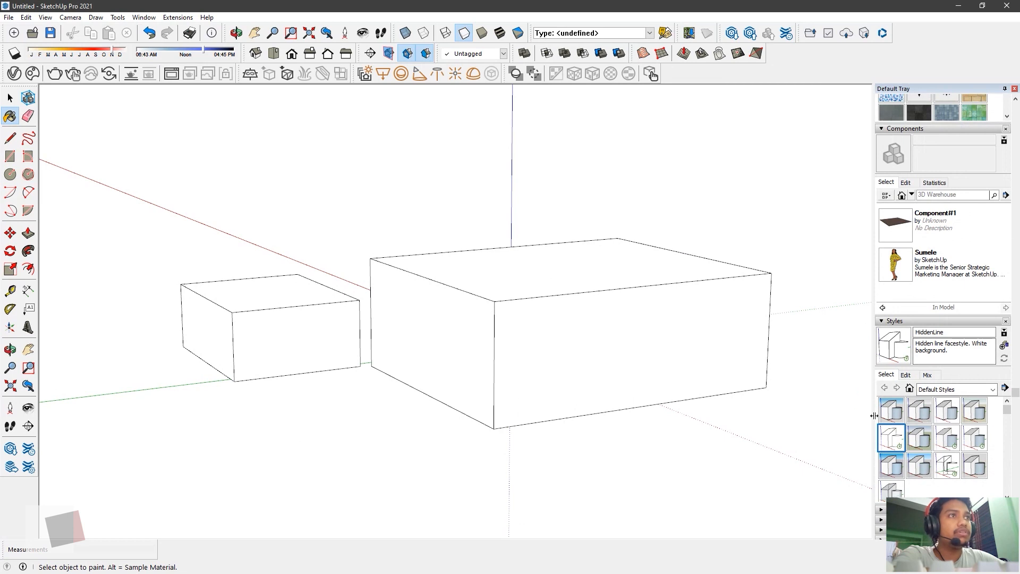
click(890, 412)
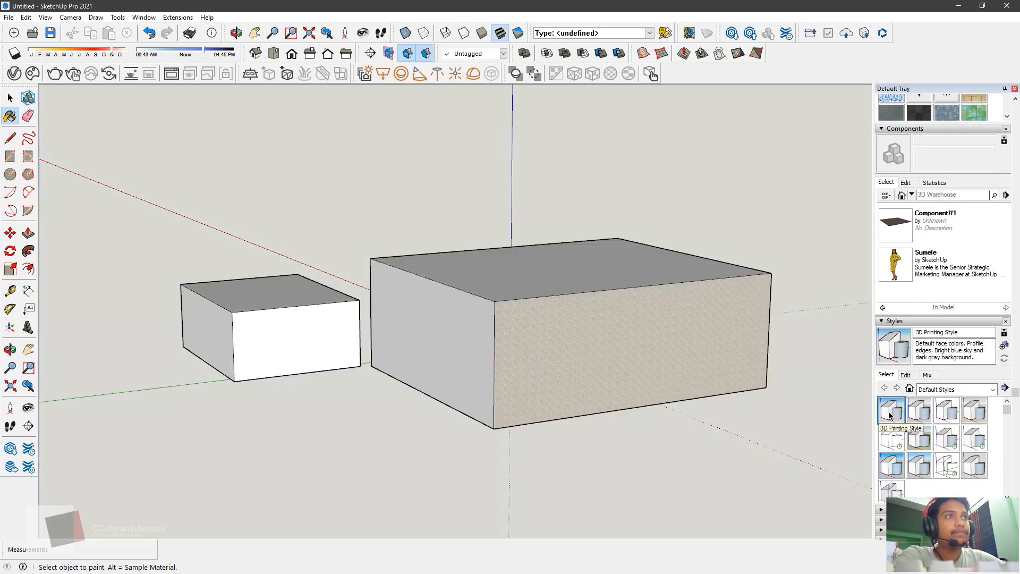
click(920, 440)
mouse_move(524, 349)
middle_down()
mouse_move(540, 316)
mouse_move(559, 318)
mouse_move(513, 359)
middle_up()
key(b)
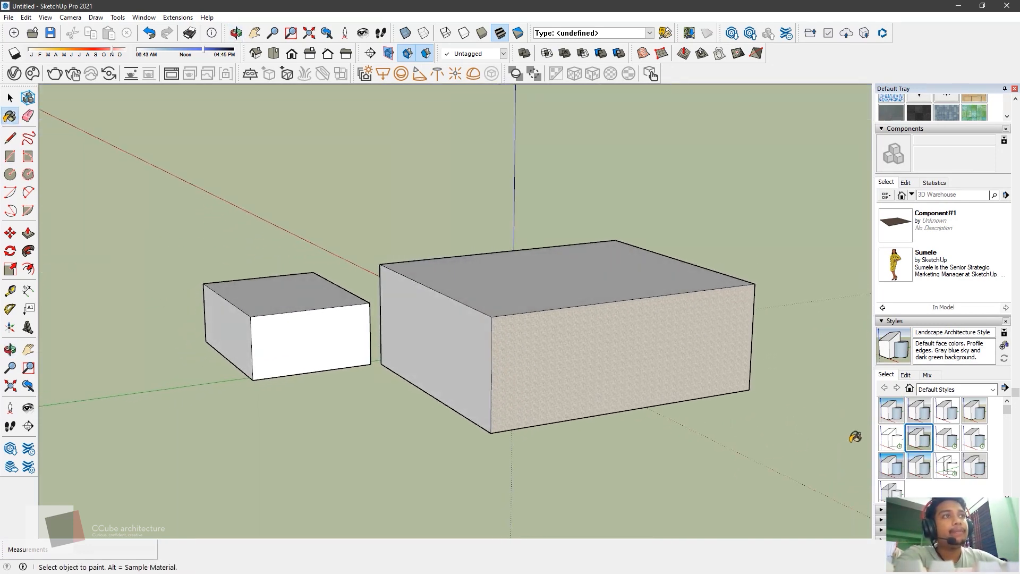
- Preview the Shaded style on the boxes, and switch to the Urban Planning Style
click(943, 441)
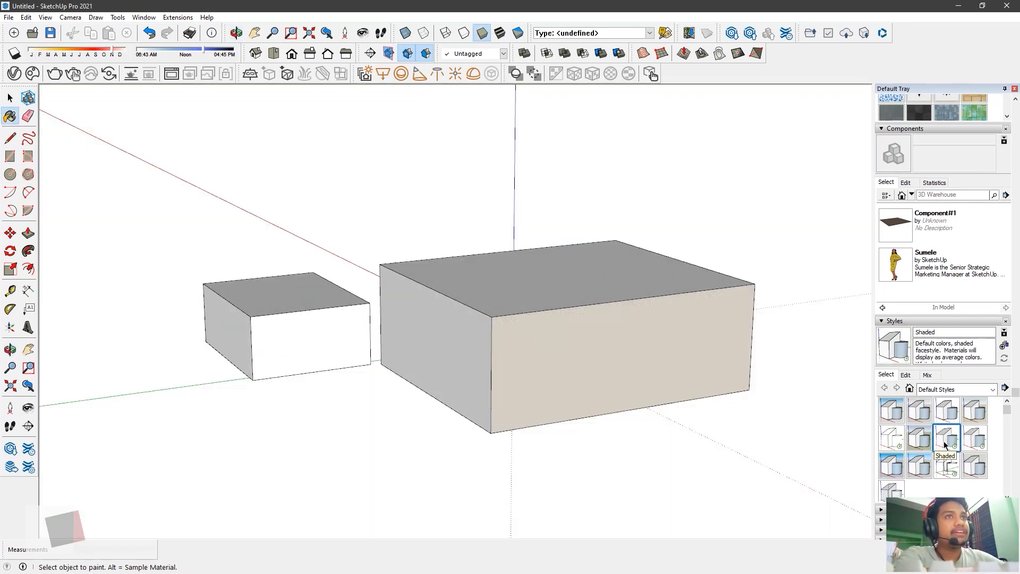
scroll(423, 377, up, 3)
scroll(554, 365, down, 2)
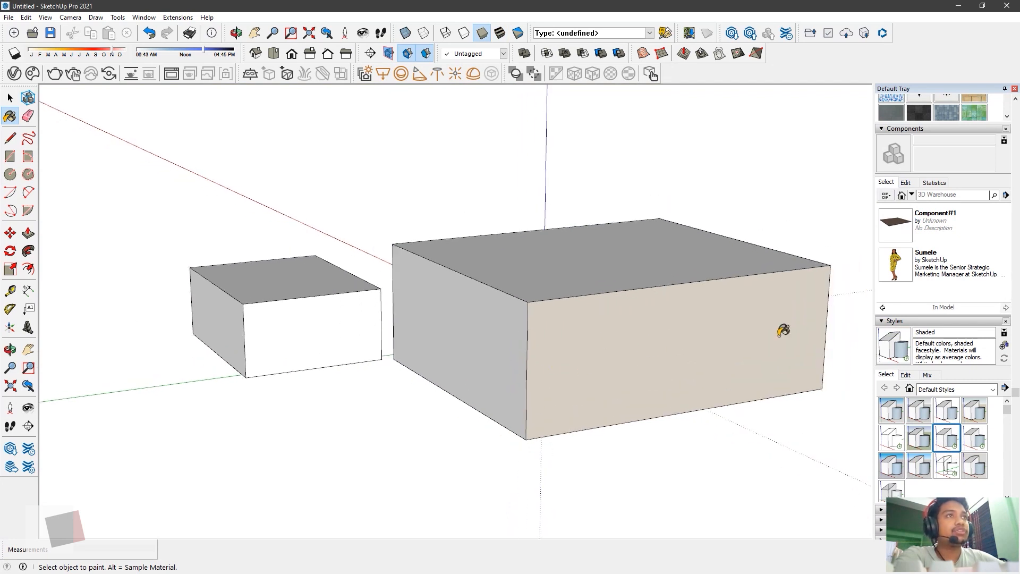
click(975, 438)
mouse_move(620, 348)
middle_down()
mouse_move(589, 344)
mouse_move(656, 332)
middle_up()
mouse_move(828, 344)
middle_down()
mouse_move(767, 353)
mouse_move(790, 364)
middle_up()
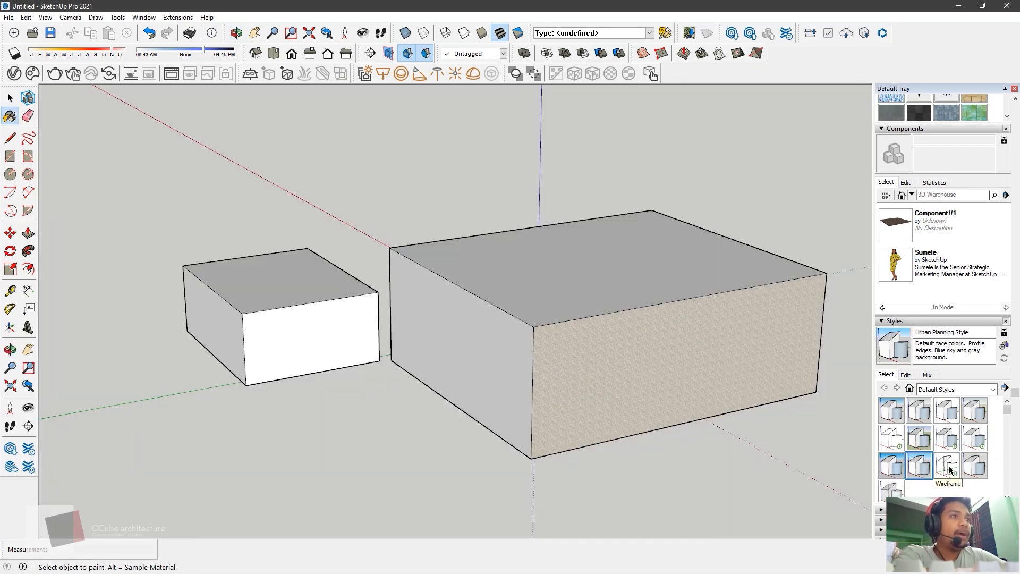
- Preview the boxes in the Wireframe style, and apply the X-ray style
click(948, 467)
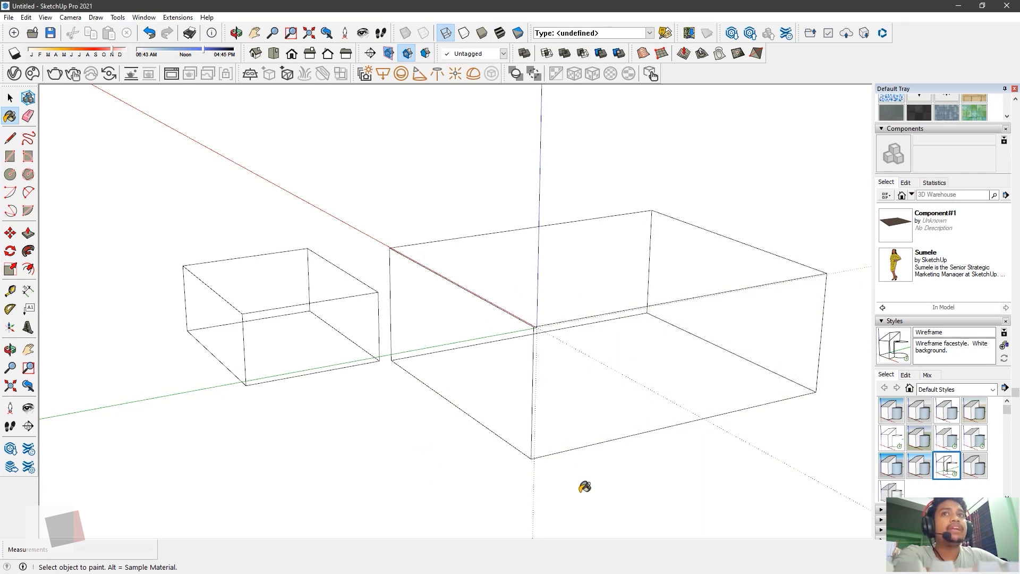
middle_drag(585, 487, 568, 444)
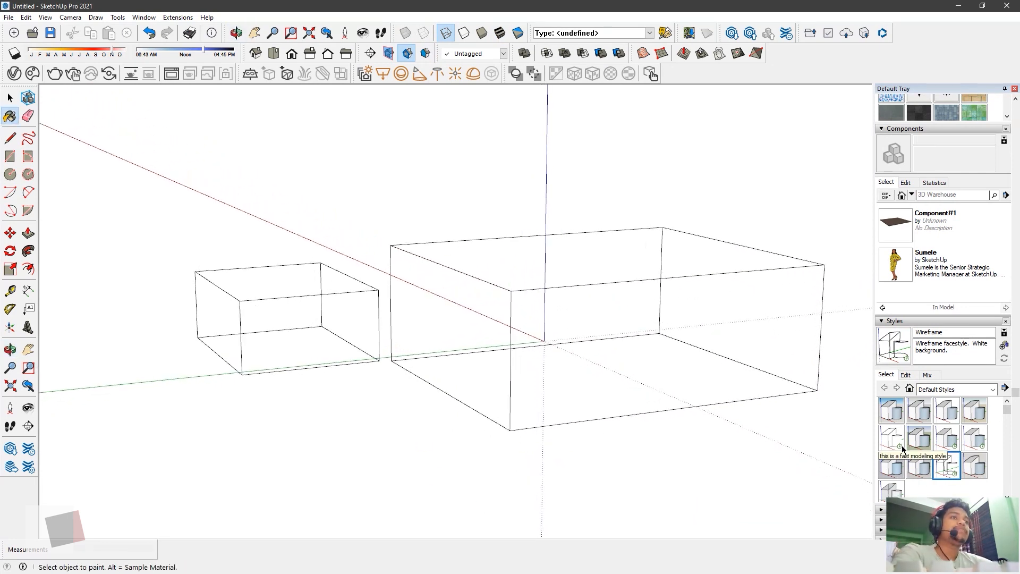
click(891, 491)
mouse_move(470, 292)
middle_down()
mouse_move(485, 312)
mouse_move(457, 376)
mouse_move(420, 371)
middle_up()
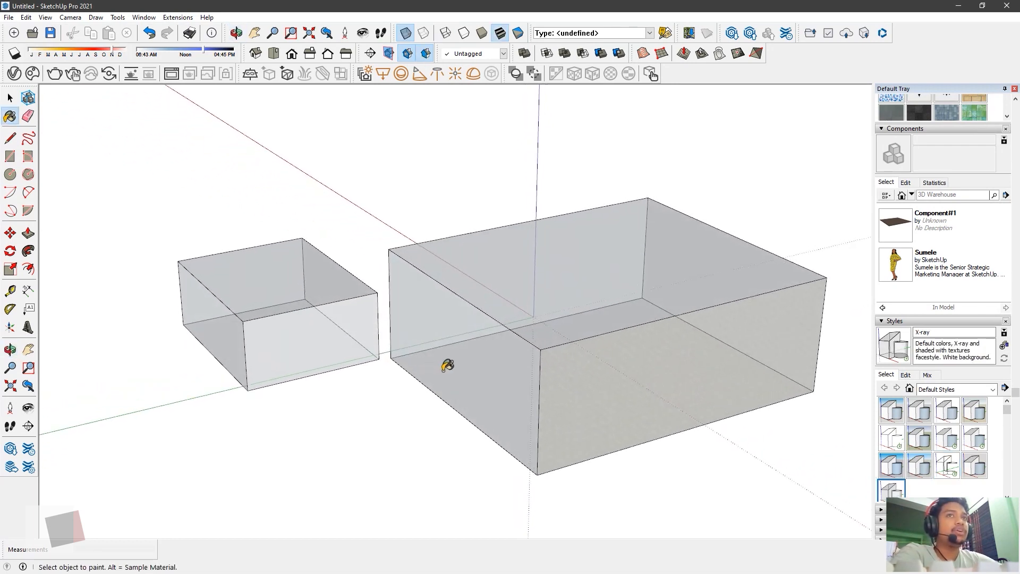
scroll(983, 470, up, 3)
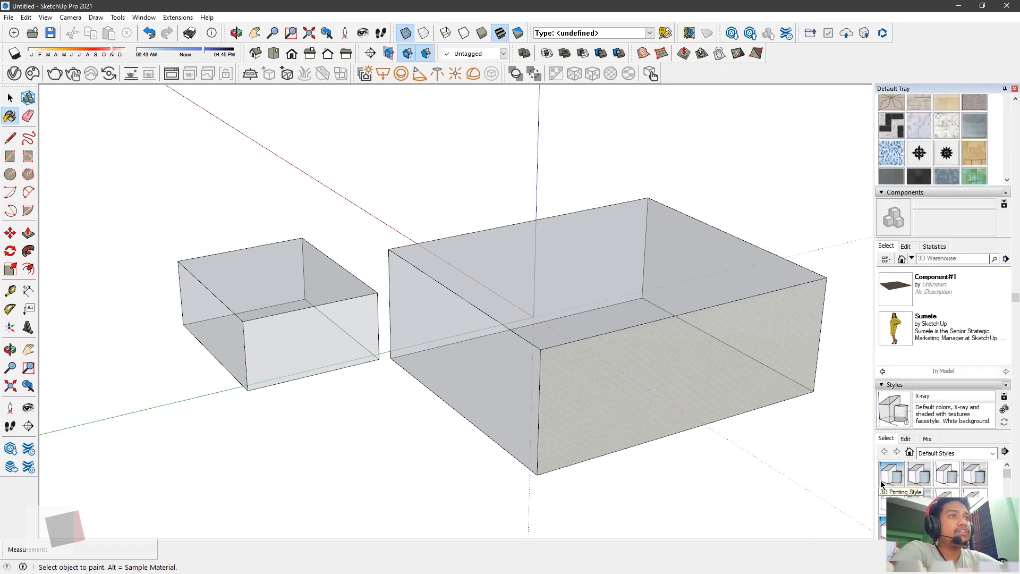
- Browse the Color Sets style collection and preview the Beige and Green style on the boxes
click(954, 454)
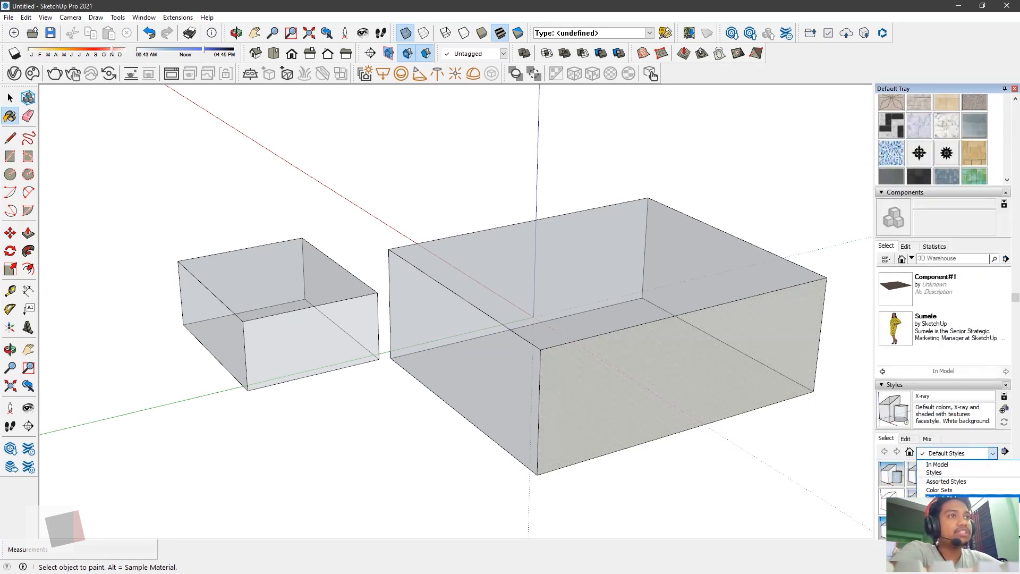
click(951, 490)
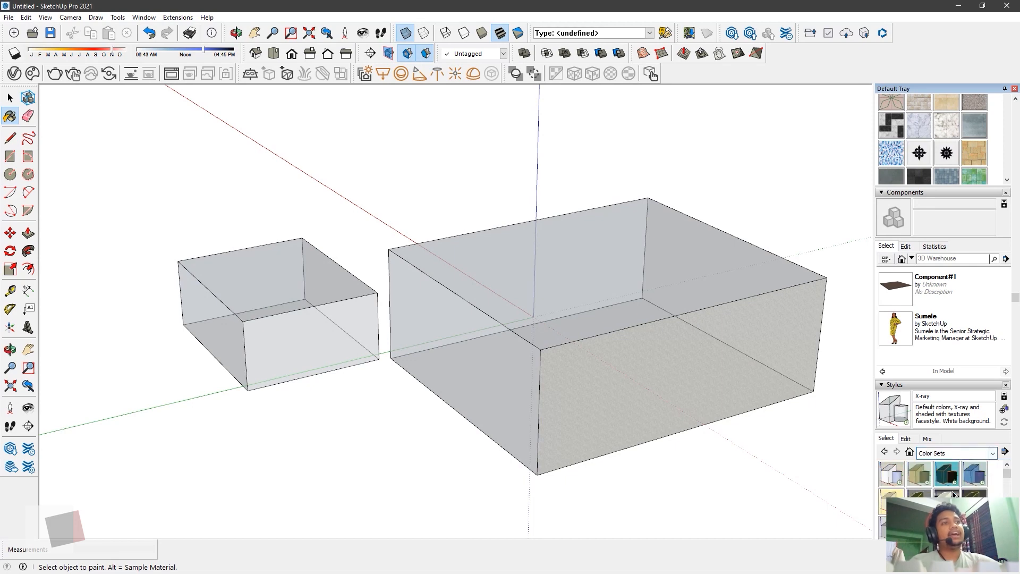
click(913, 482)
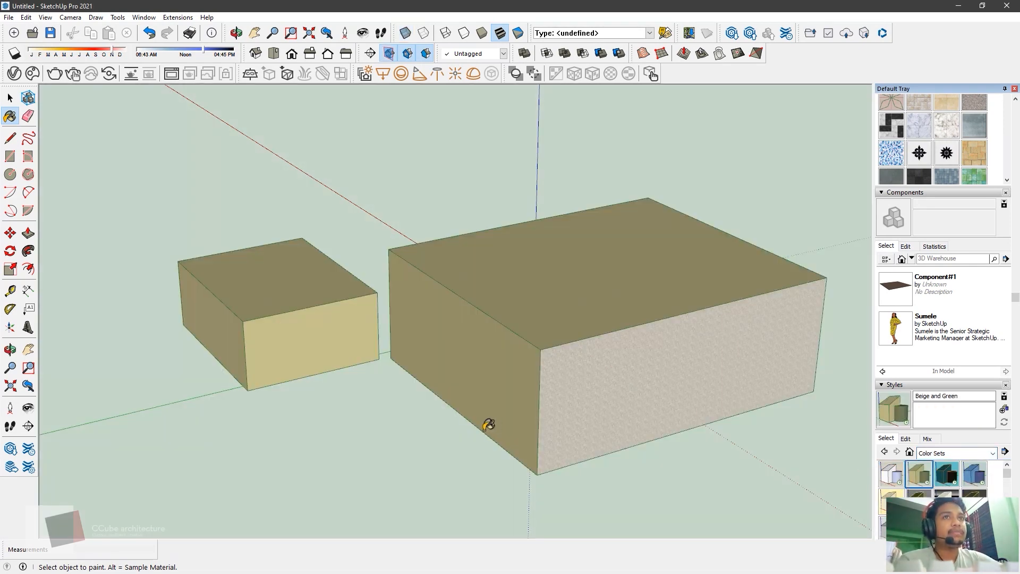
middle_drag(485, 421, 479, 388)
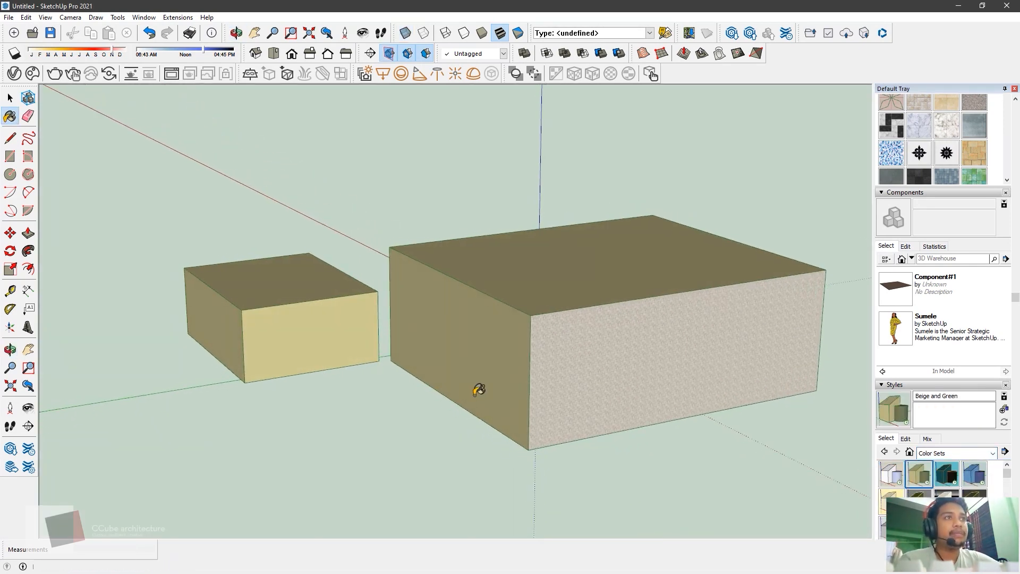
- Preview the Blues style and the Color Blind Style from the Color Sets collection
click(940, 483)
click(975, 476)
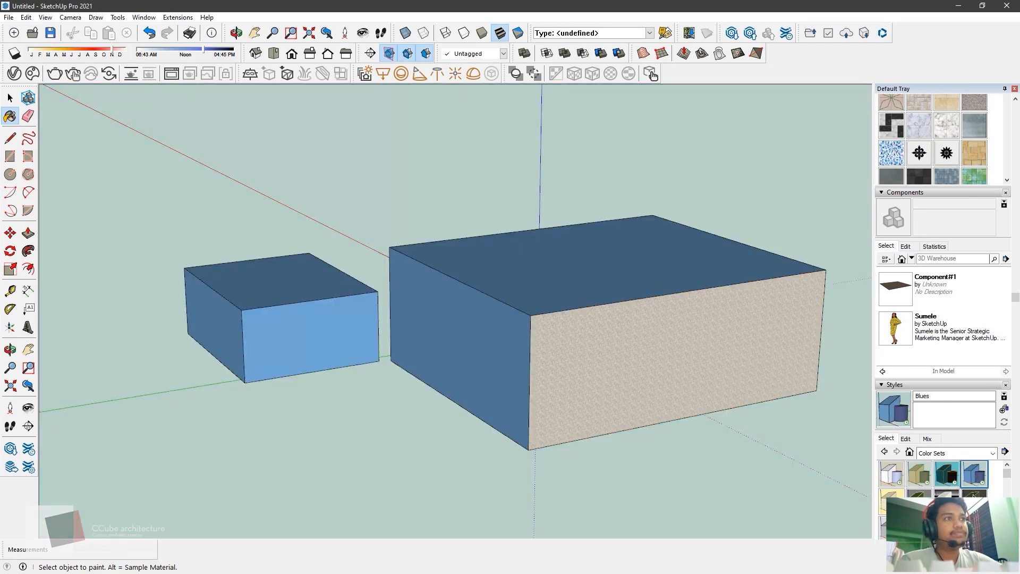
click(976, 493)
click(947, 500)
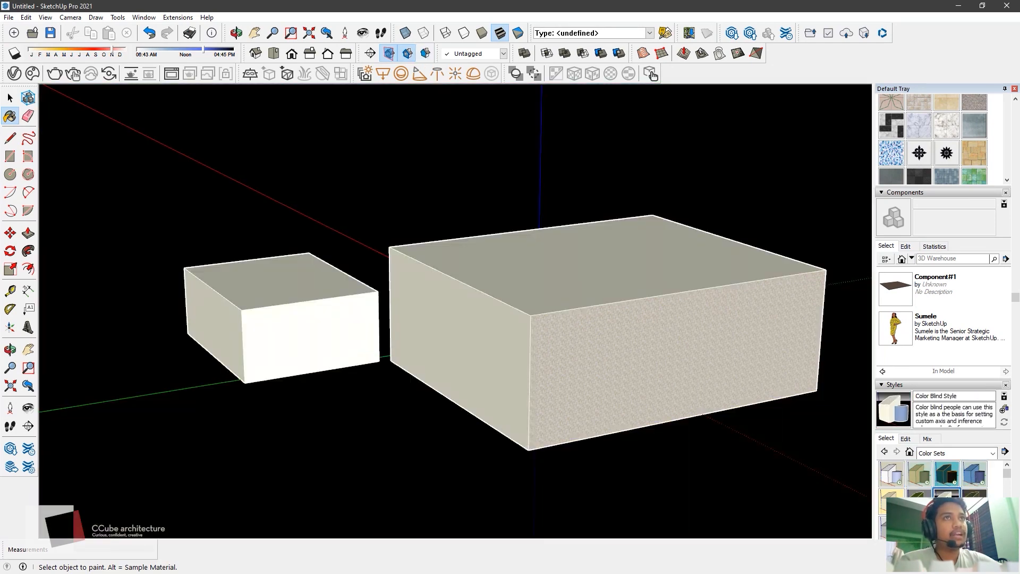
- Preview the Red Brick and Sandstone and Blue styles, and return to the Blues style
scroll(943, 497, down, 2)
click(893, 492)
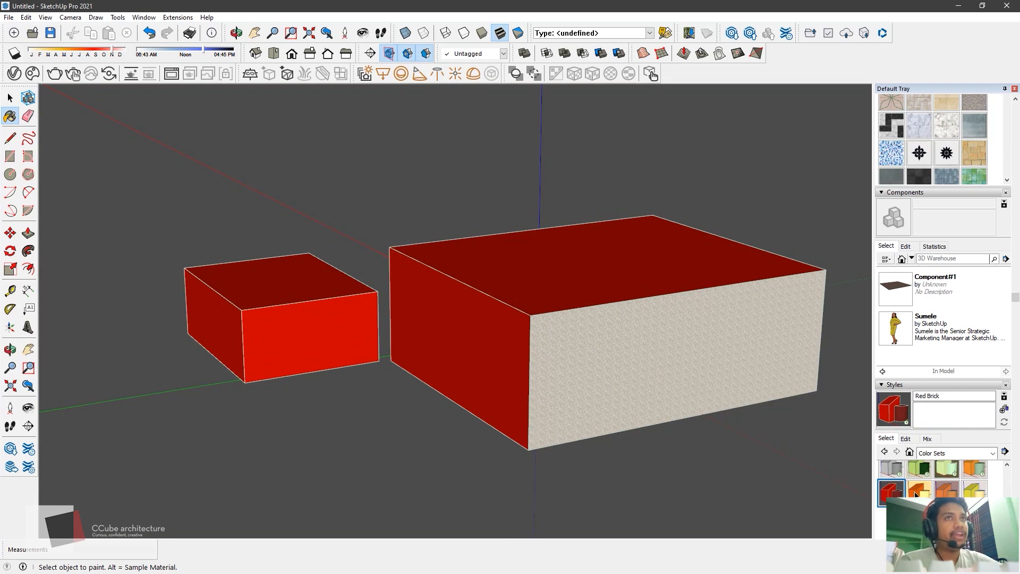
click(919, 492)
click(946, 492)
scroll(948, 478, up, 3)
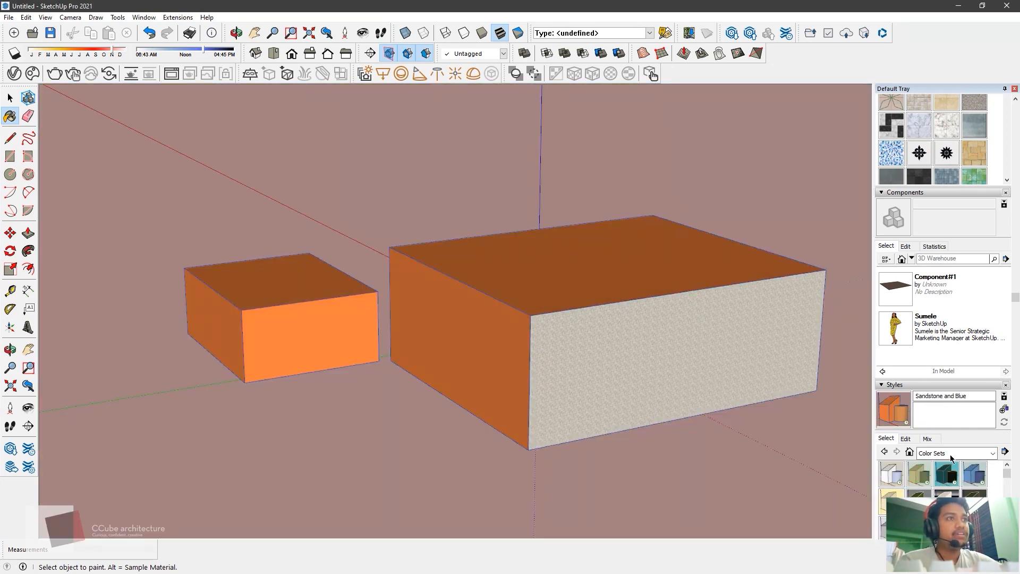
click(975, 473)
- Browse the Assorted Styles collection and inspect the boxes in the Generic CAD style
click(957, 453)
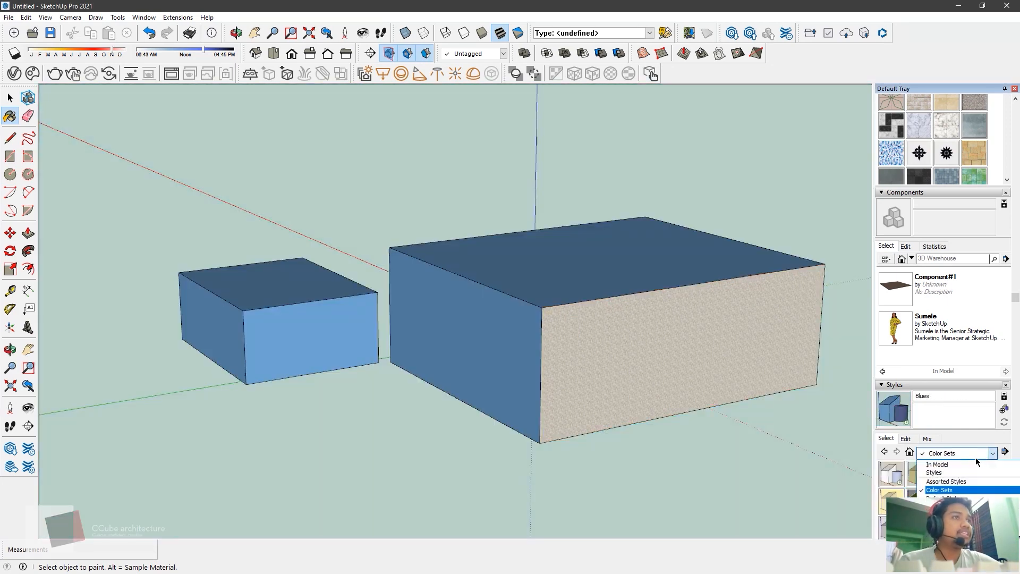
click(956, 482)
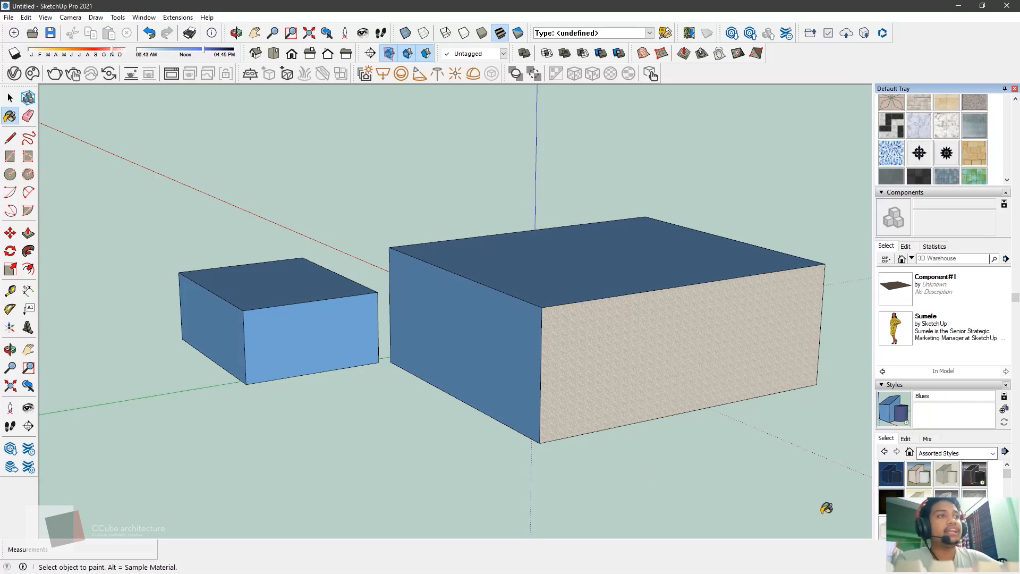
click(981, 473)
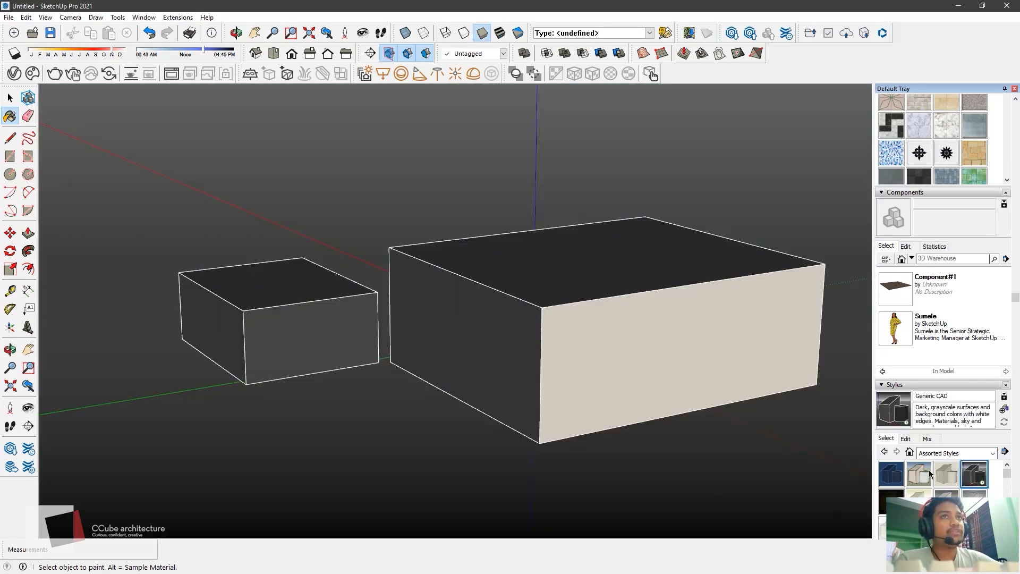
middle_drag(632, 393, 477, 323)
mouse_move(478, 323)
mouse_down()
mouse_move(494, 325)
mouse_move(578, 446)
mouse_up()
key(b)
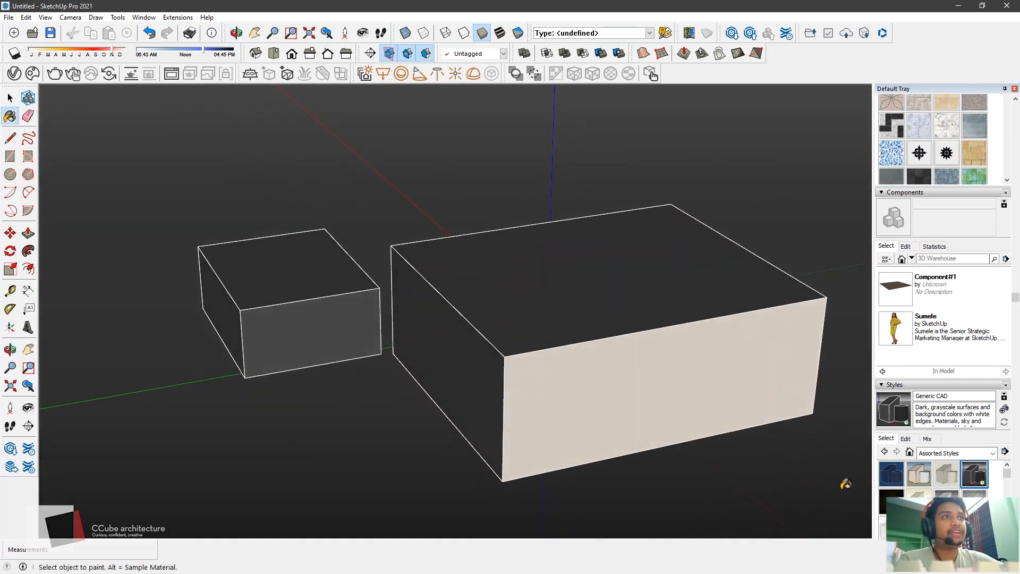
- Preview the boxes in the Chipboard with fine marker style and in the Blueprint style
click(947, 478)
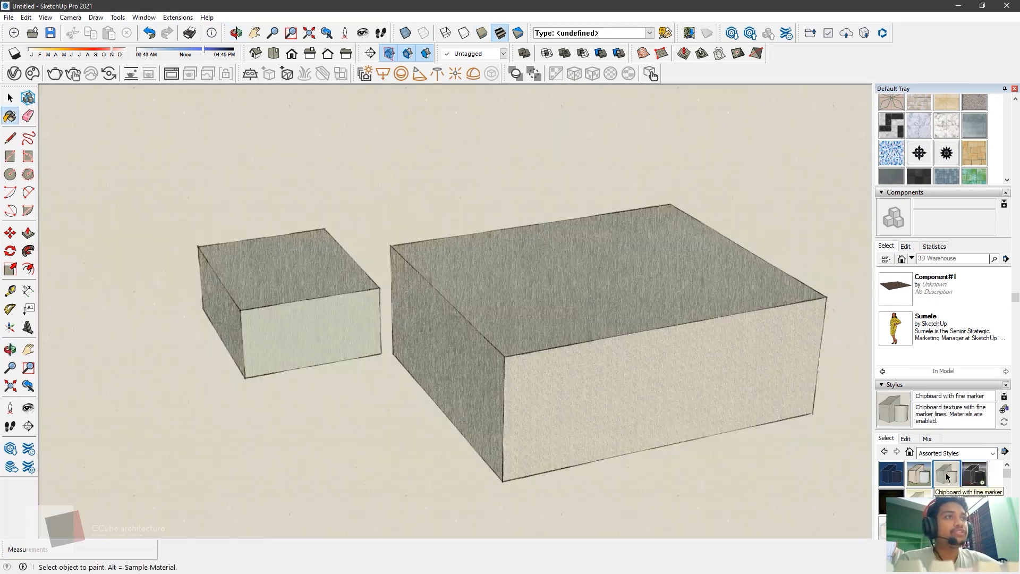
mouse_move(431, 410)
middle_down()
mouse_move(581, 403)
mouse_move(425, 364)
mouse_move(487, 376)
middle_up()
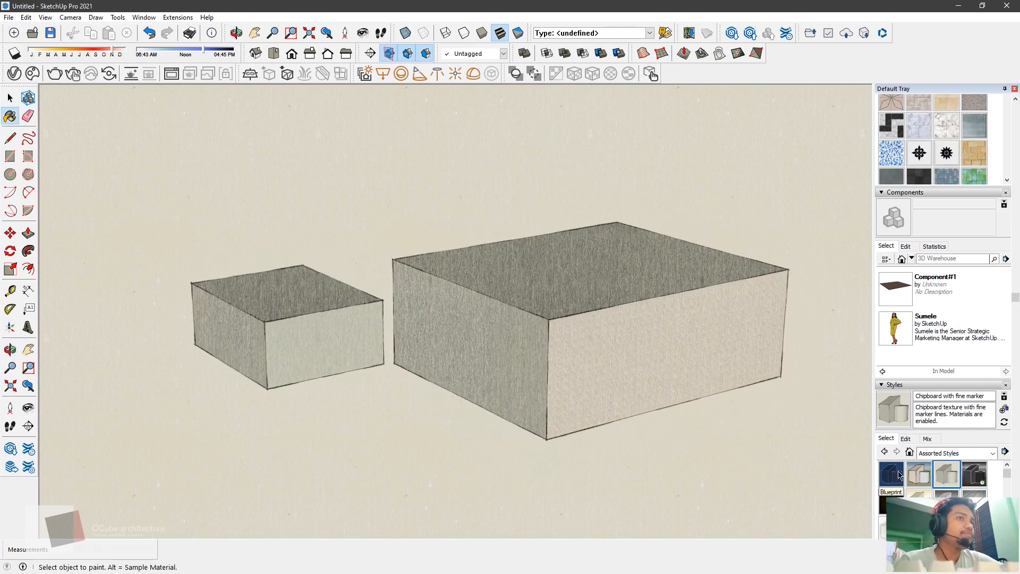
click(900, 474)
middle_drag(680, 389, 531, 382)
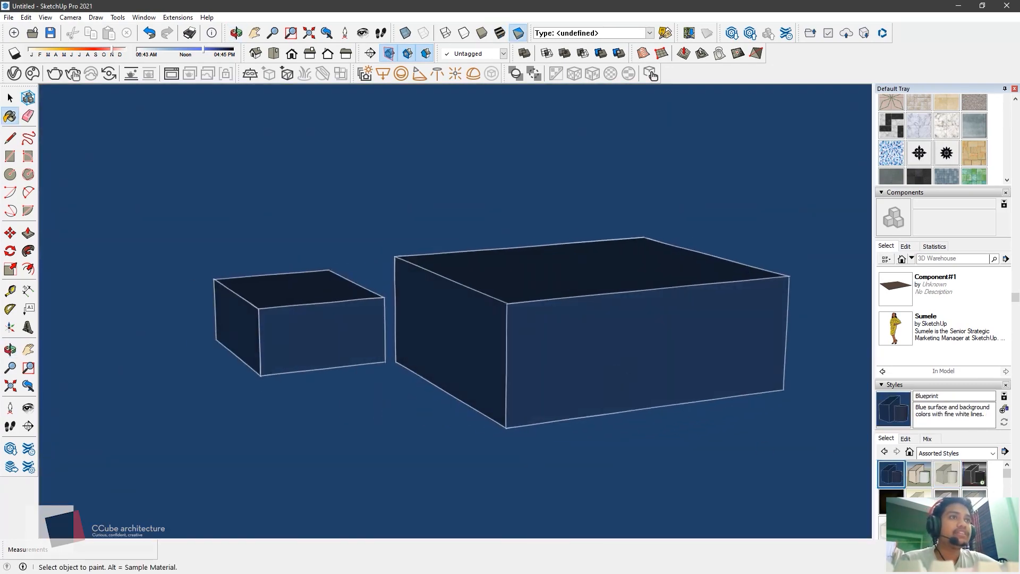
- Preview the boxes in the Pencil on Tracing Paper style from another viewing angle
click(919, 502)
mouse_move(478, 409)
middle_down()
mouse_move(574, 428)
mouse_move(277, 417)
mouse_move(239, 382)
mouse_move(576, 360)
middle_up()
key(b)
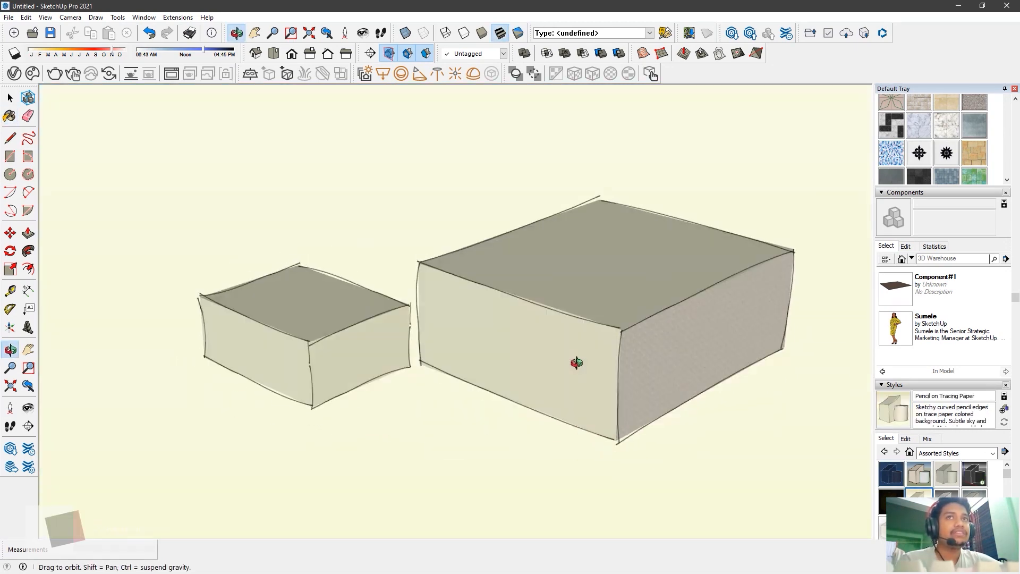
- Push the large box's untextured side face, nearest the small box, inward by about 16055 mm
click(27, 232)
click(446, 346)
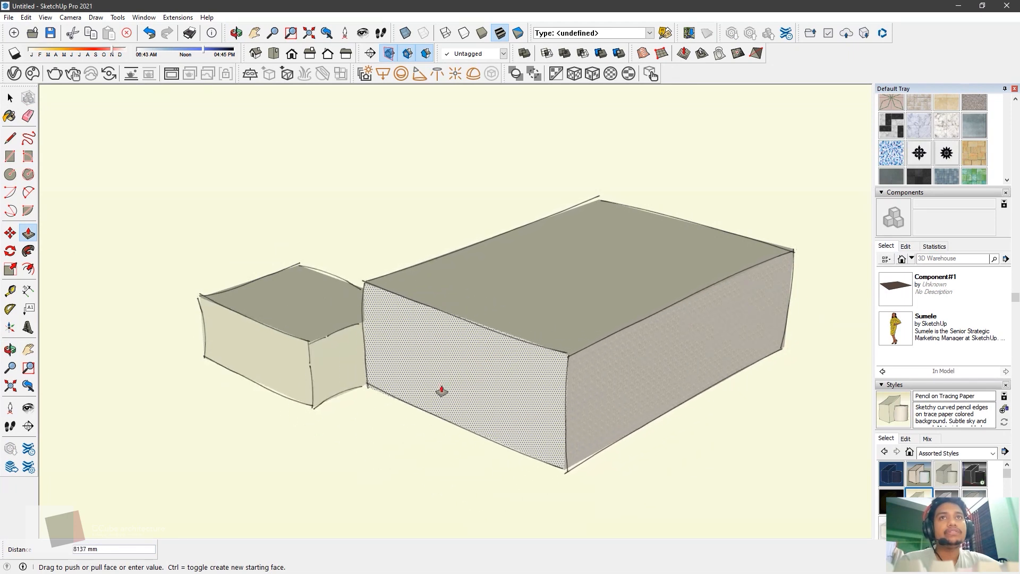
click(595, 323)
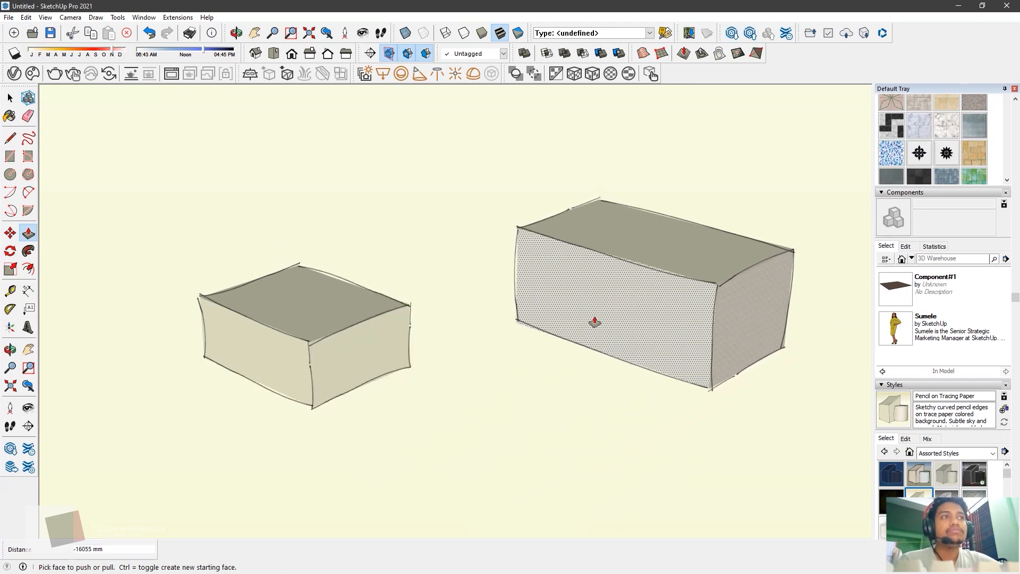
- Preview the boxes in the PSO Cursive and PSO Graded paper-texture styles
click(940, 496)
mouse_move(623, 415)
middle_down()
mouse_move(600, 413)
mouse_move(609, 420)
middle_up()
middle_drag(525, 422, 496, 335)
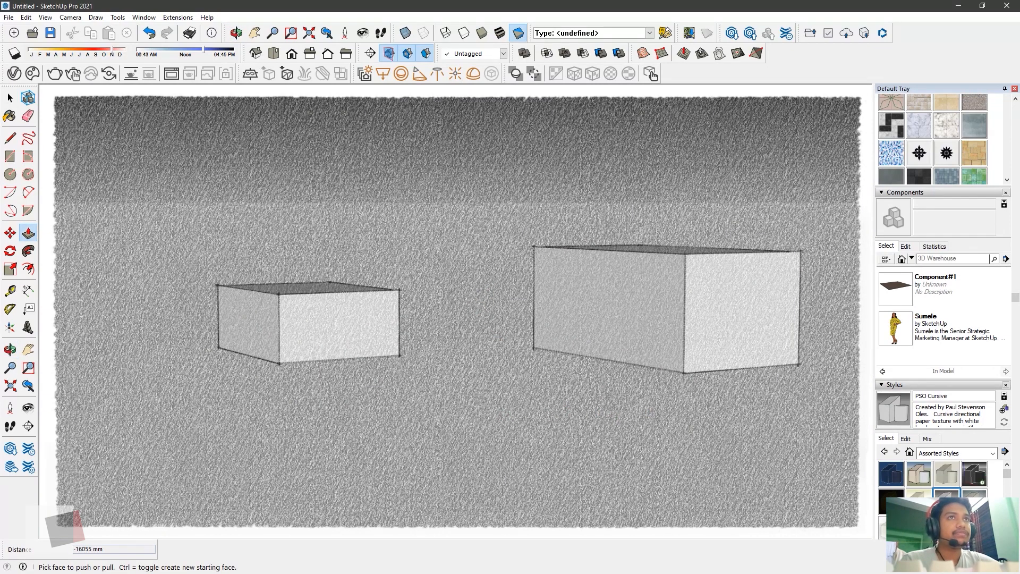
click(974, 492)
middle_drag(316, 296, 421, 436)
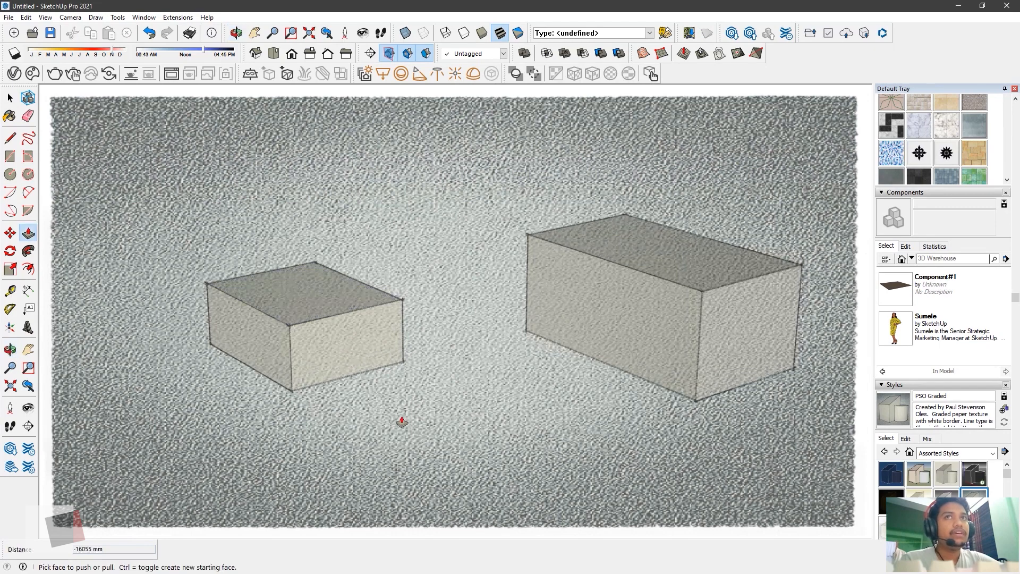
- Preview the boxes in the Monochrome Screen, PSO Snow and PSO Vignette styles
click(898, 497)
middle_drag(542, 353, 790, 480)
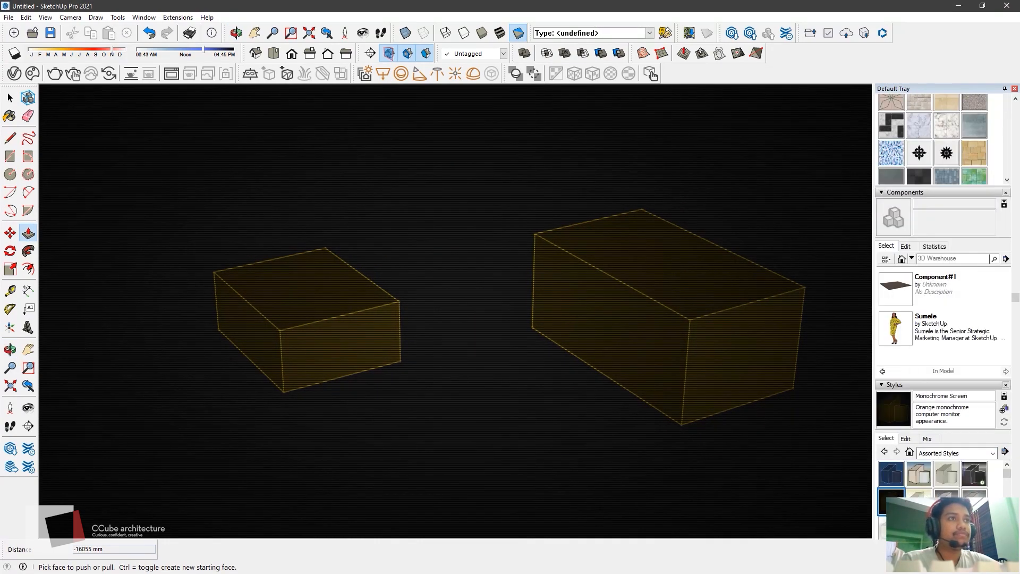
middle_drag(429, 352, 440, 340)
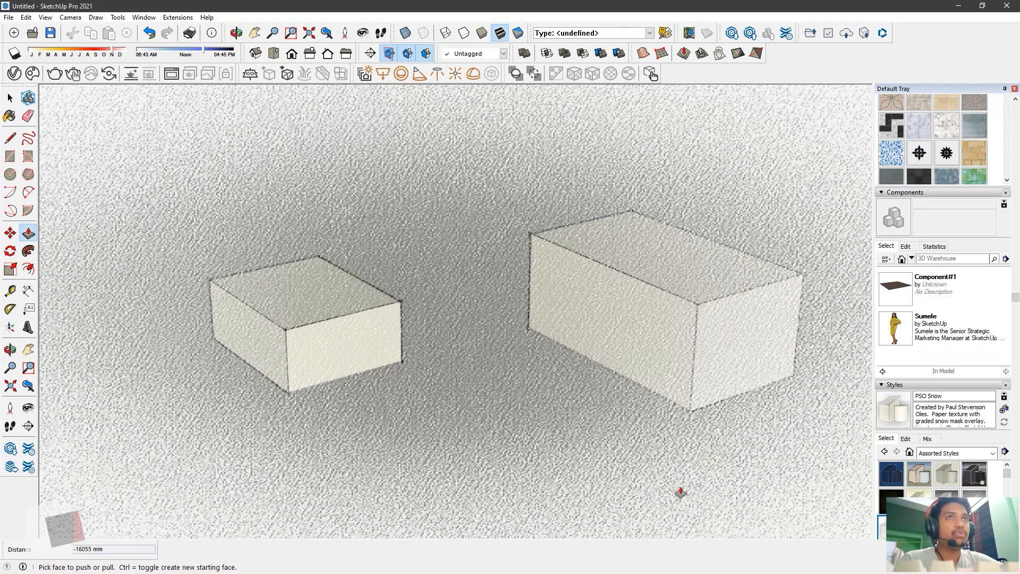
click(919, 528)
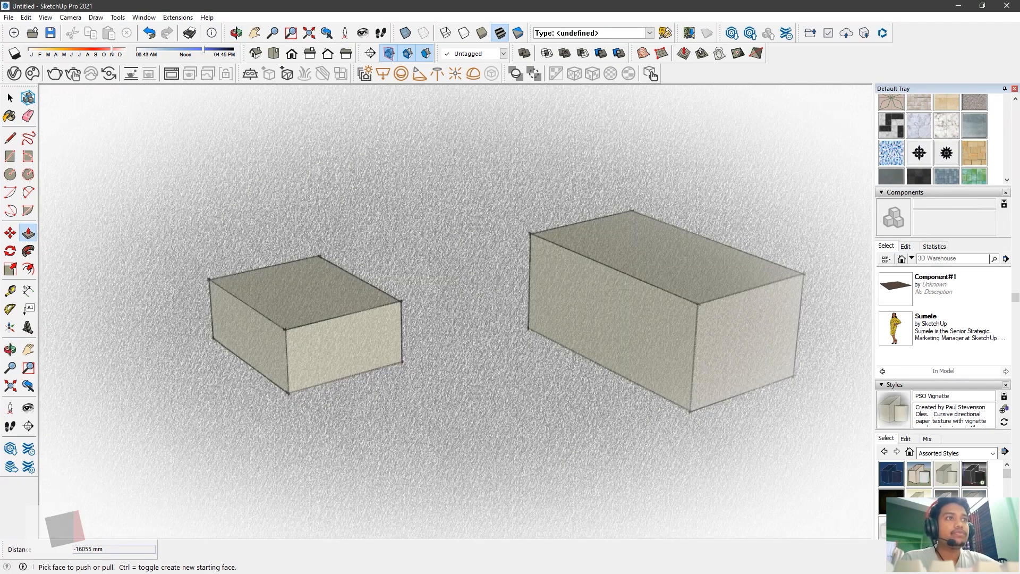
- Apply the Scribble on Masonite style, and push the large box's face nearest the small box inward by about 5055 mm
click(946, 528)
middle_drag(737, 458, 597, 405)
click(567, 340)
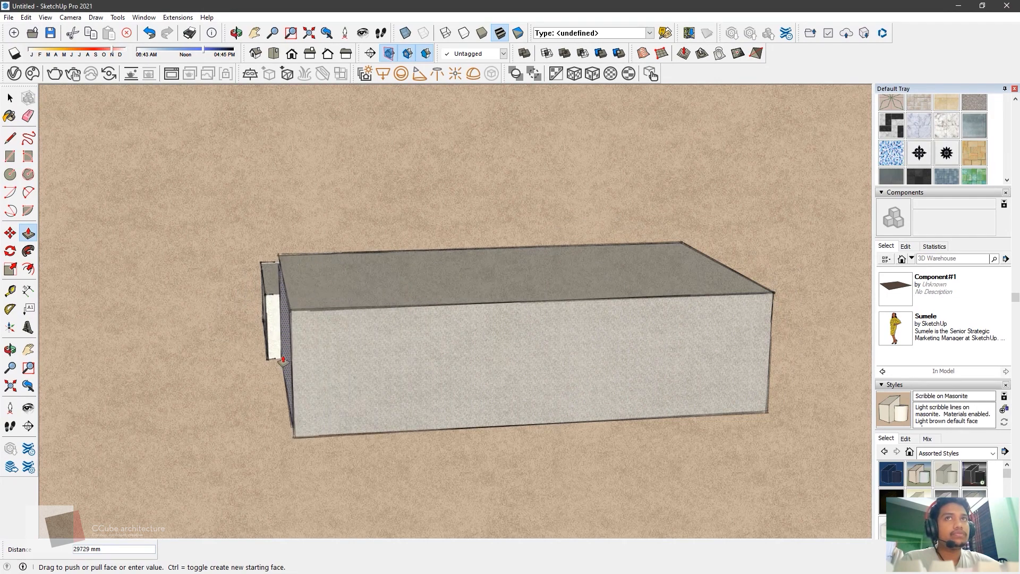
click(618, 380)
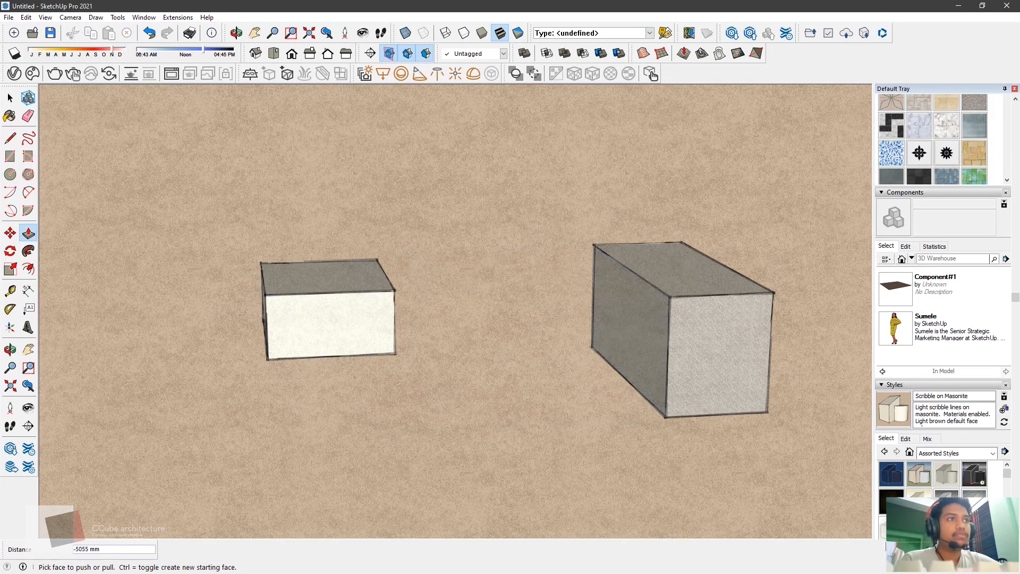
- Preview the boxes in the Watercolor Paper with Pencil style
click(974, 470)
middle_drag(312, 403, 428, 444)
- Apply the Whiteboard with Dry Erase Marker style, and pull the large box's side face outward by about 5159 mm
scroll(945, 502, down, 5)
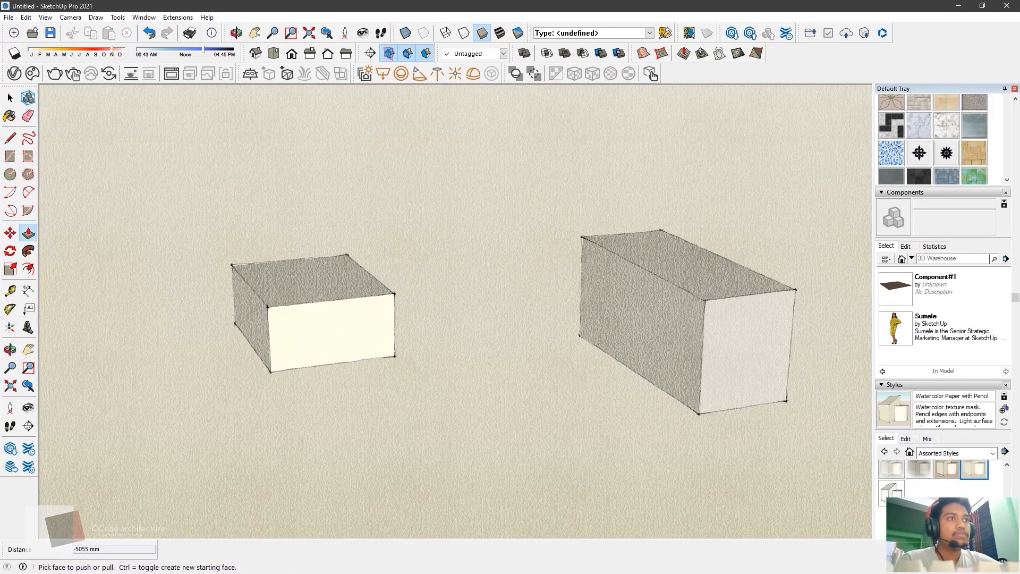
click(890, 494)
click(611, 333)
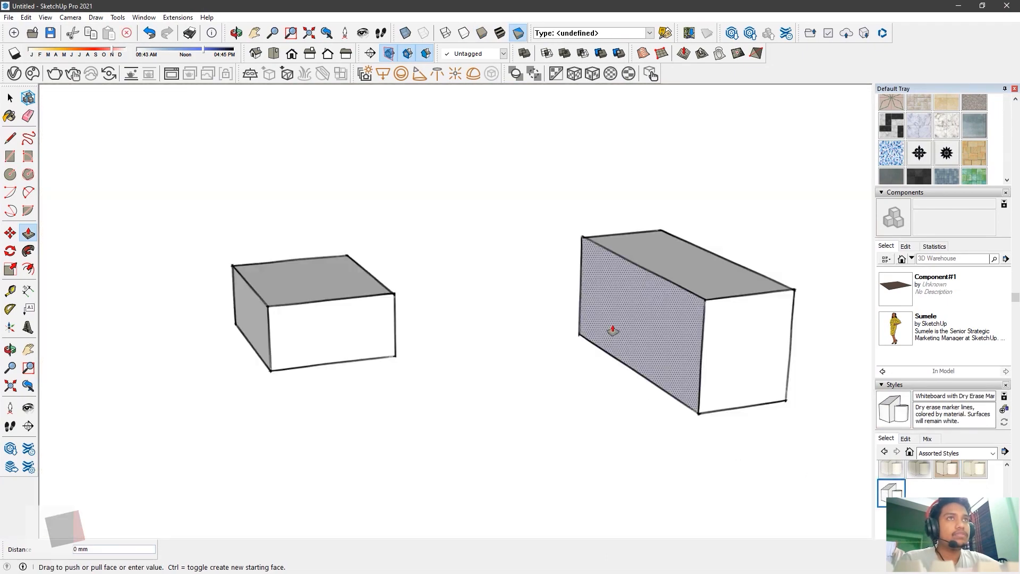
click(580, 398)
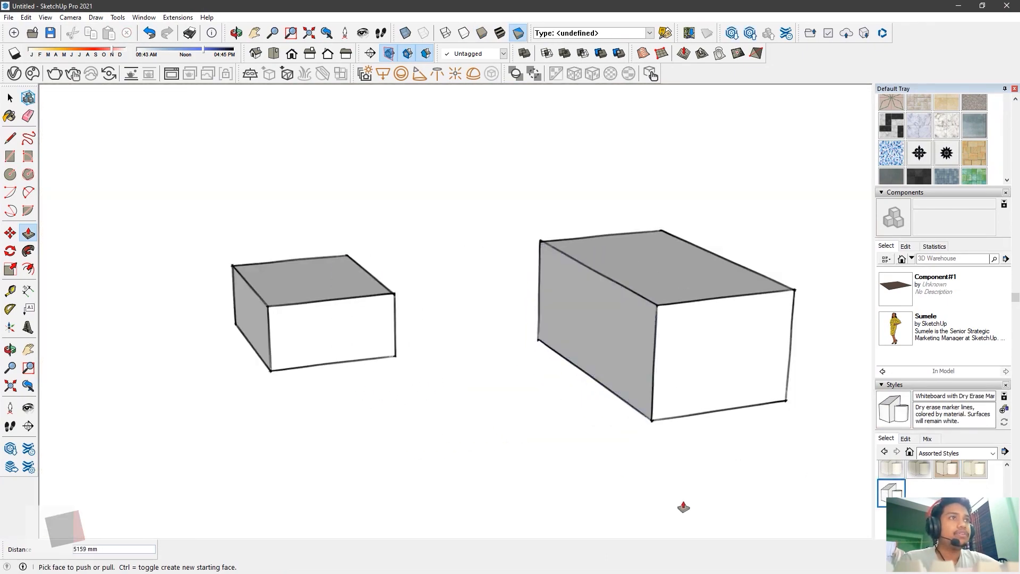
- Preview the three Photo Modeling collection styles on the boxes, finishing with the Reversed Photo Modeling Style
click(991, 453)
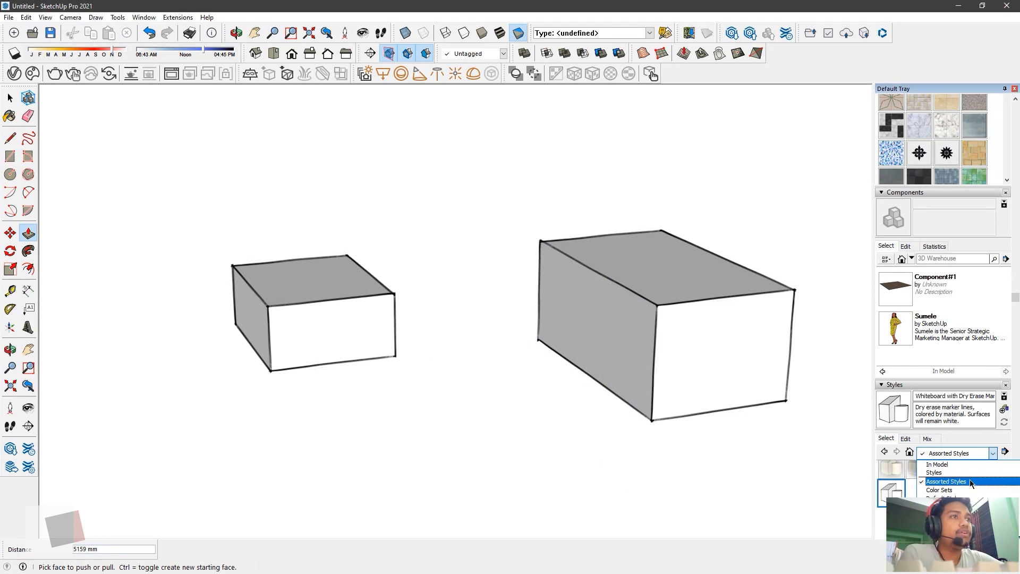
click(956, 507)
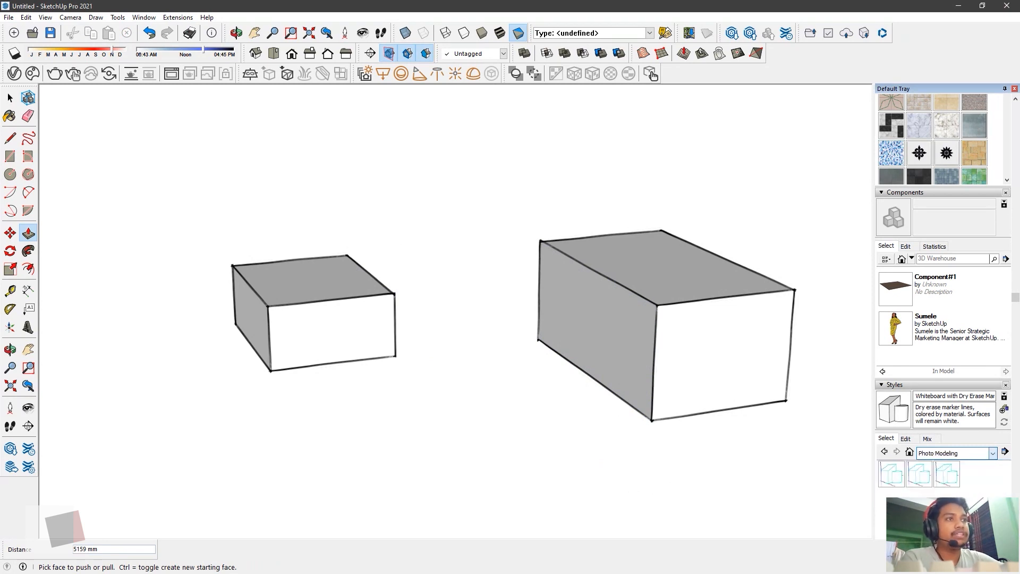
click(887, 477)
middle_drag(811, 464, 604, 407)
click(920, 474)
click(947, 474)
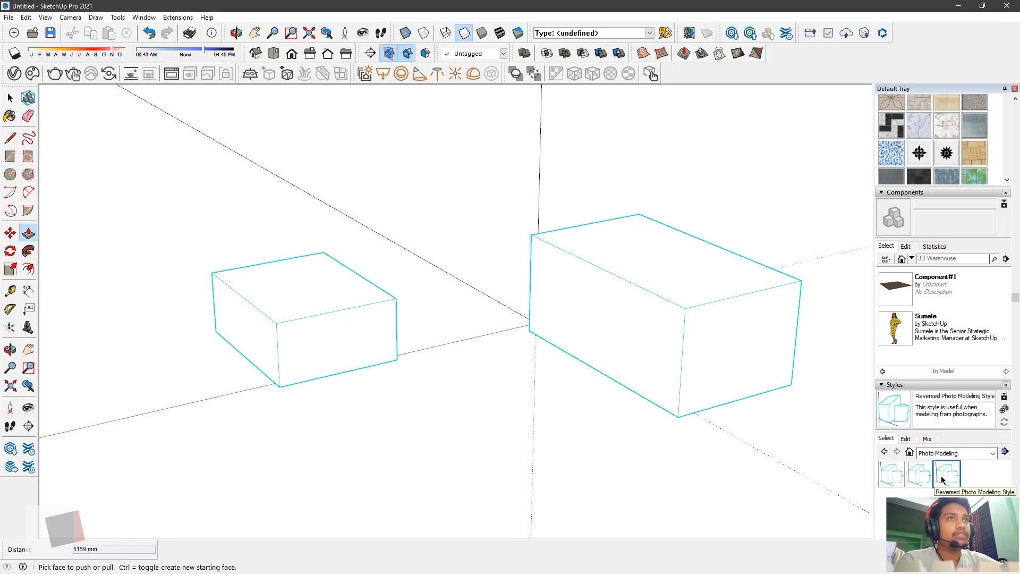
- Apply the Brush Strokes Wide style from Sketchy Edges, and pull the large box's face nearest the small box out about 23389 mm
click(983, 454)
click(946, 511)
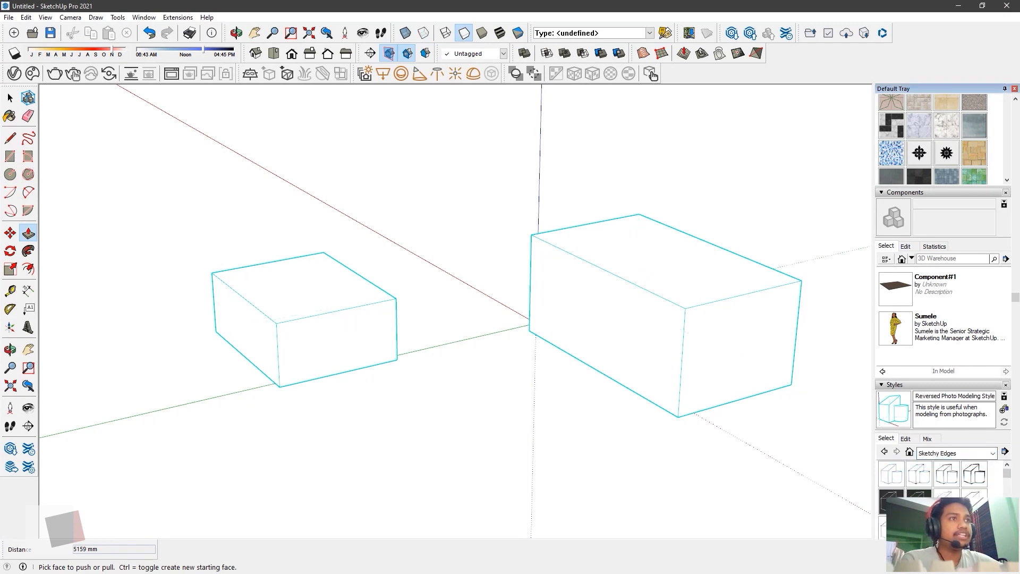
click(974, 474)
middle_drag(787, 442, 664, 404)
drag(664, 404, 353, 376)
middle_drag(467, 387, 675, 369)
- Preview the Marker Wide style, apply the Wires style, and open the list of style collections
scroll(932, 484, down, 2)
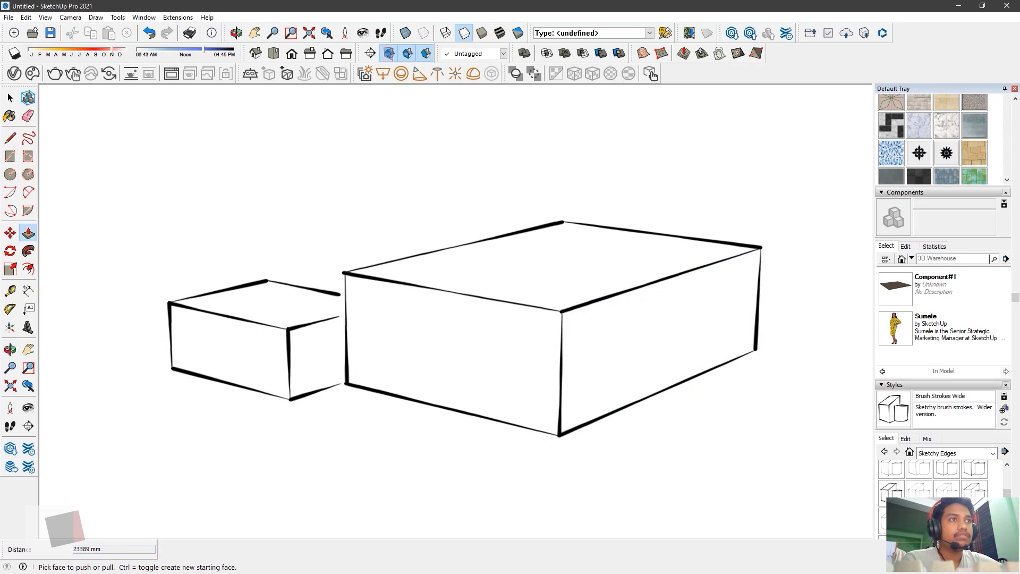
click(897, 501)
scroll(896, 501, down, 3)
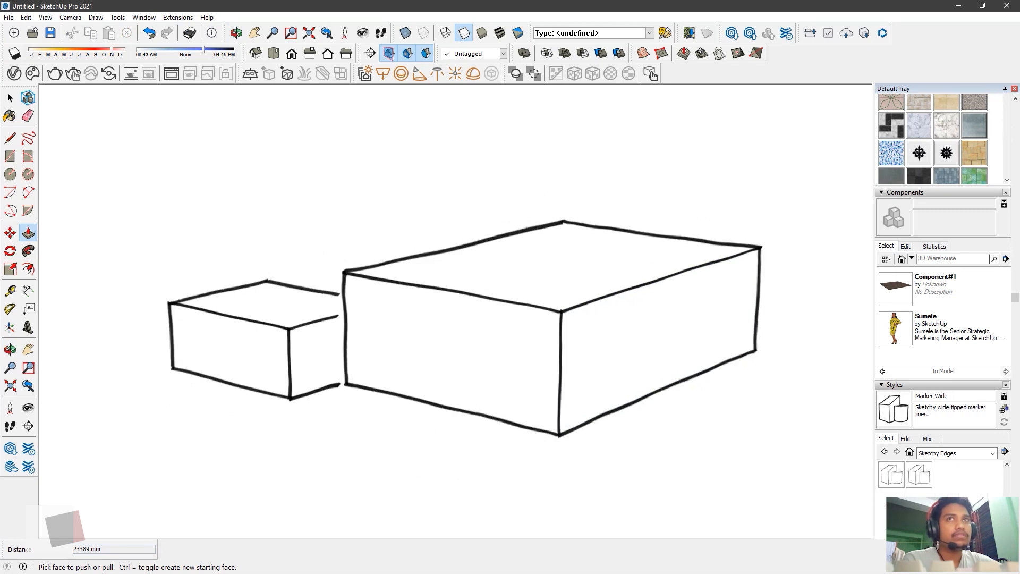
click(923, 477)
click(950, 453)
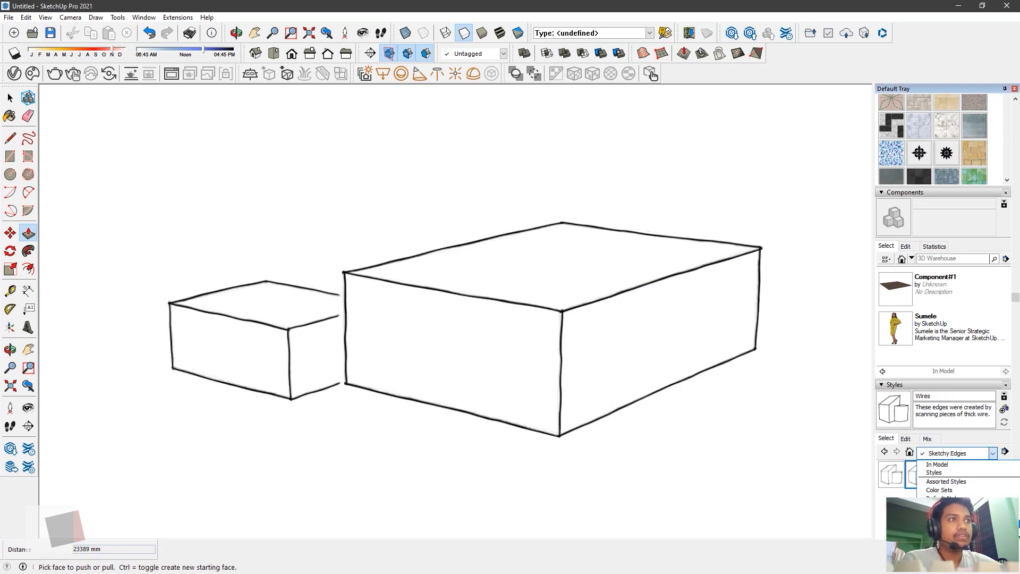
- Apply the Straight Lines 07pix style, and push the large box's face nearest the small box in by about 10100 mm
click(948, 524)
click(948, 495)
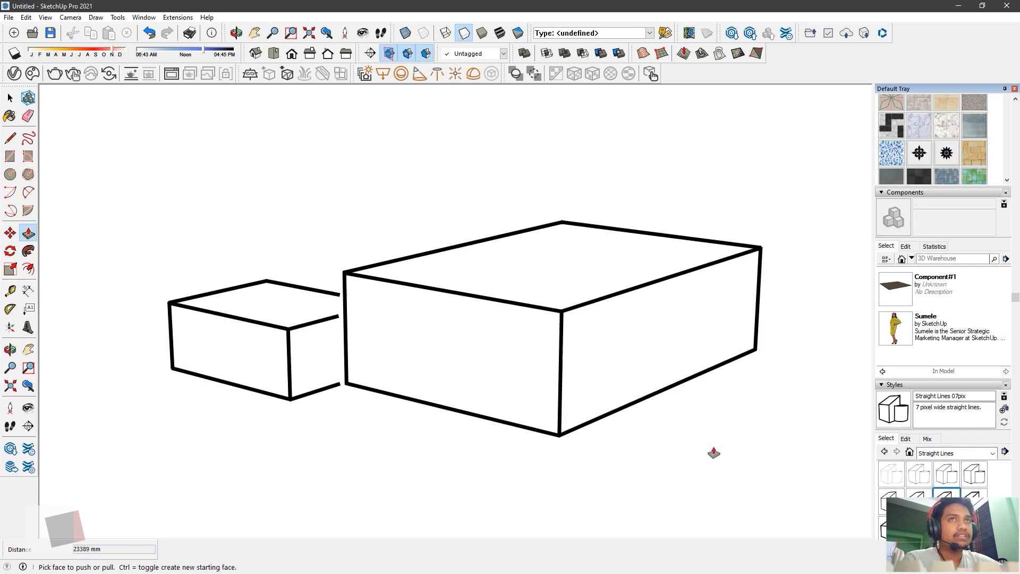
click(460, 378)
click(524, 358)
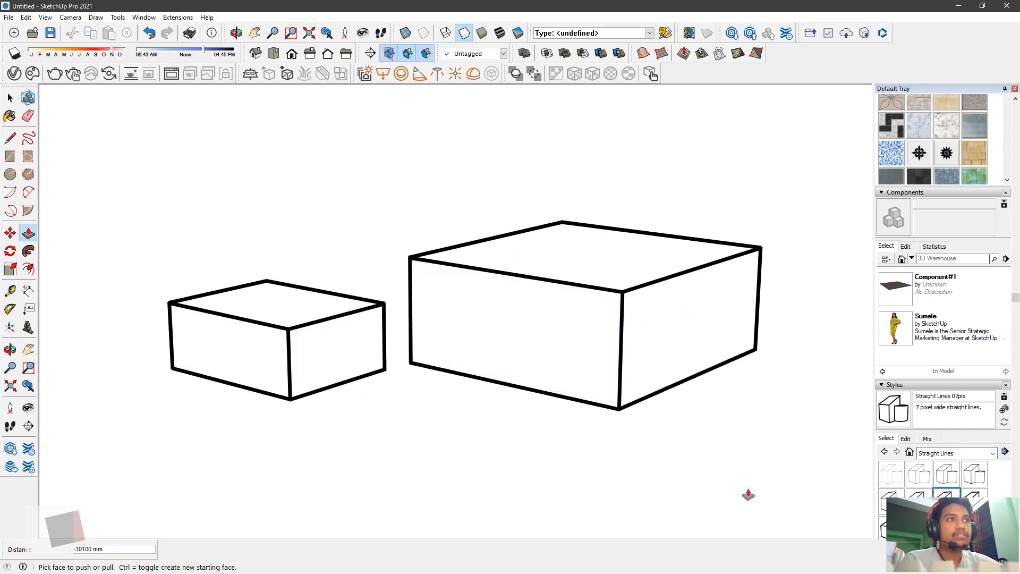
- Apply the Straight Lines 10pix style to the boxes and reopen the list of style collections
click(973, 495)
click(938, 474)
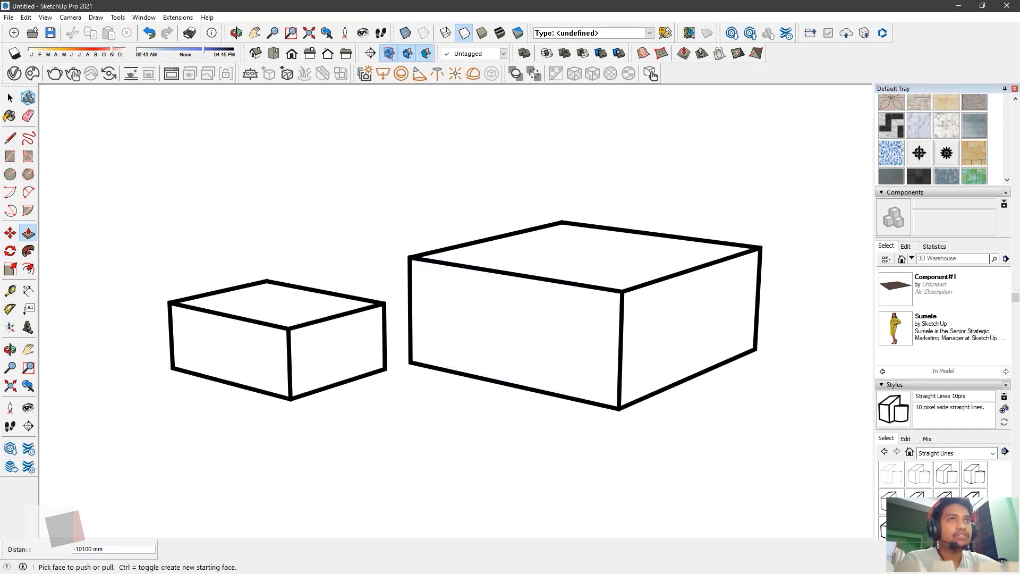
click(992, 453)
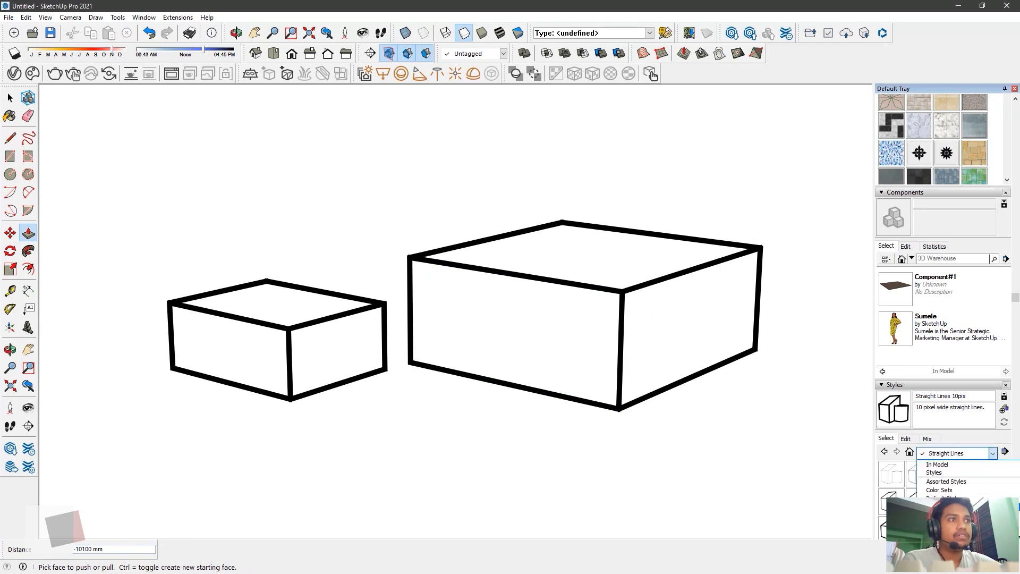
- Apply Stain Edges with Frame from Style Builder Competition Winners, and pull the large box's face toward the small box by about 2941 mm
click(961, 532)
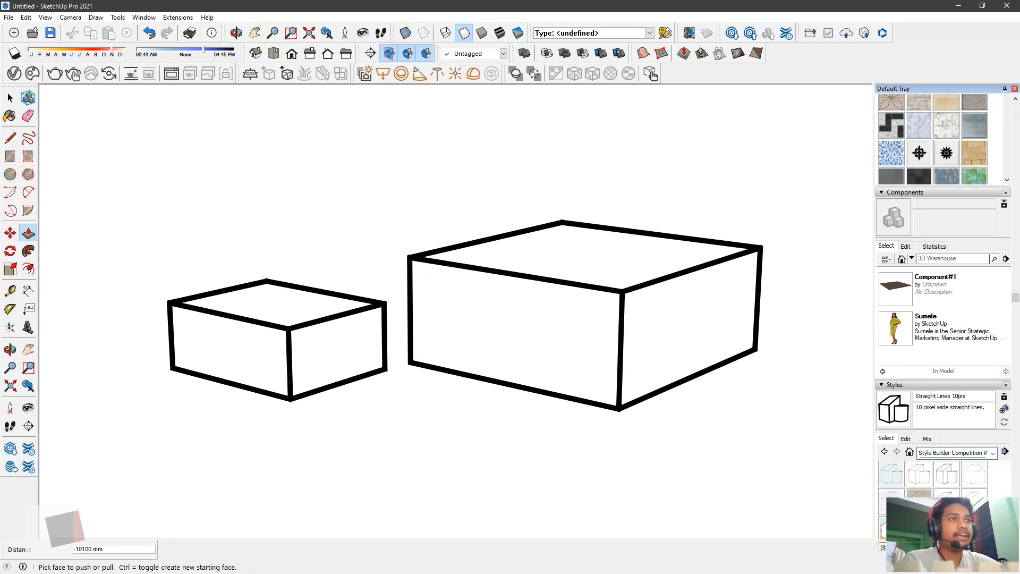
click(892, 526)
click(479, 321)
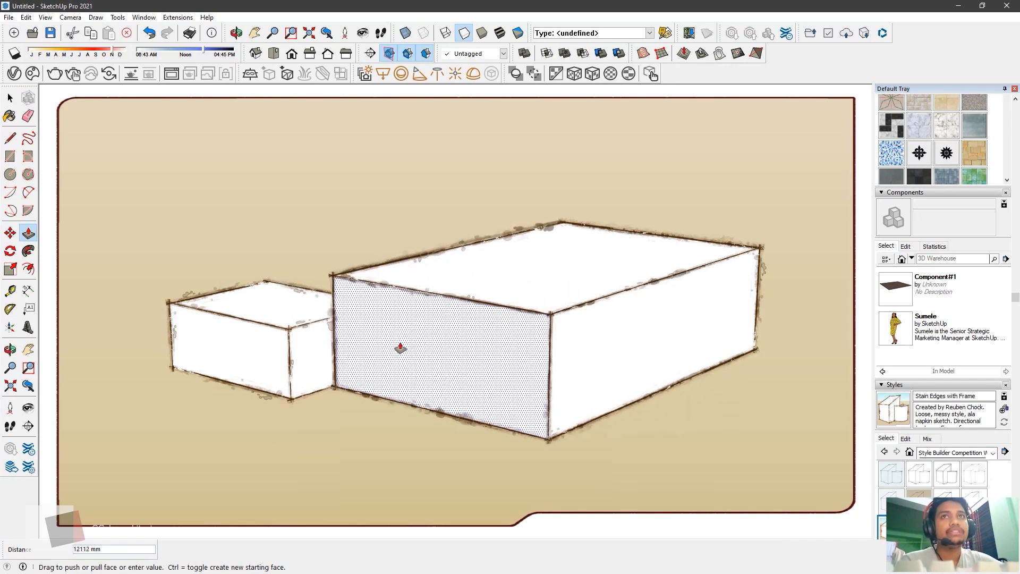
click(462, 337)
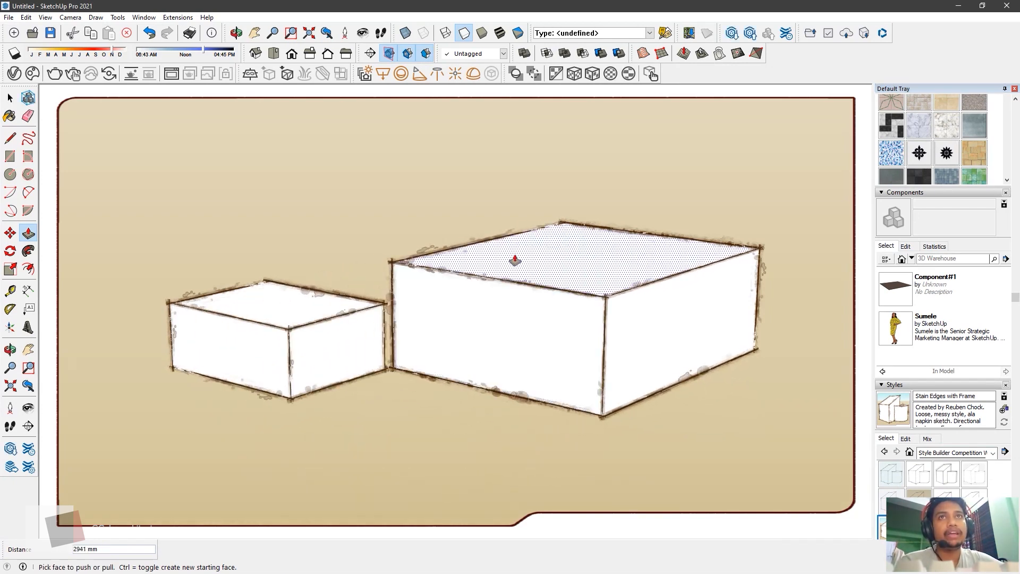
- Push the large box's top down about 4393 mm, and pull the small box's face nearest the large box out about 11874 mm
click(515, 260)
click(330, 320)
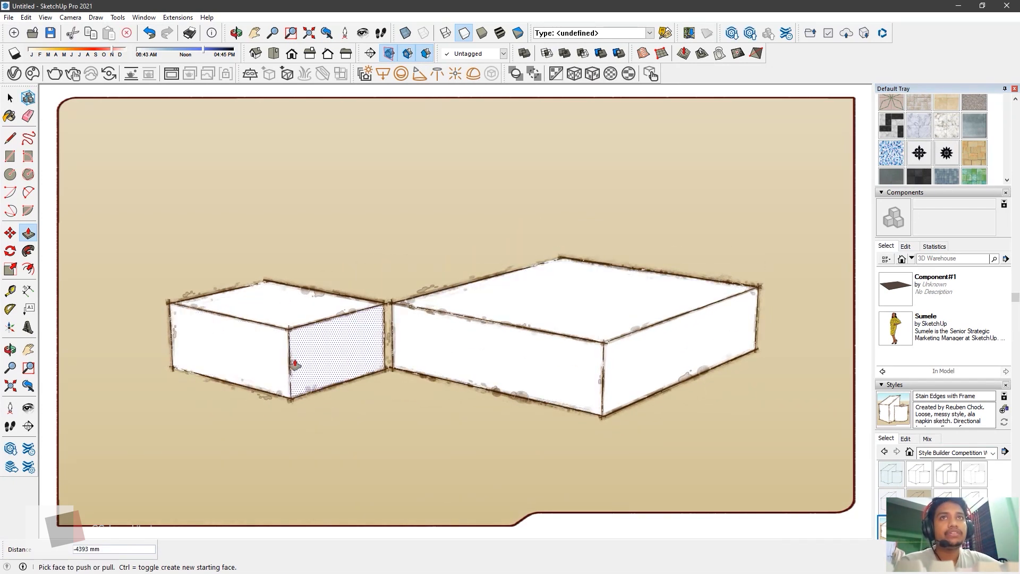
click(324, 368)
click(461, 446)
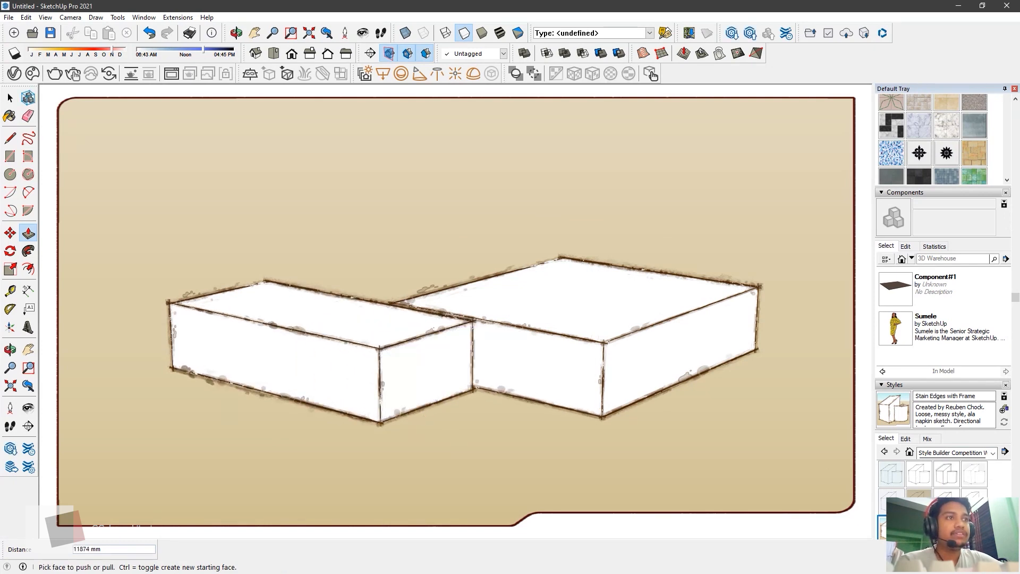
- Apply the Tech Pen Endpoints style, and pull the large box's top face up by about 6692 mm
click(919, 528)
click(537, 320)
click(534, 262)
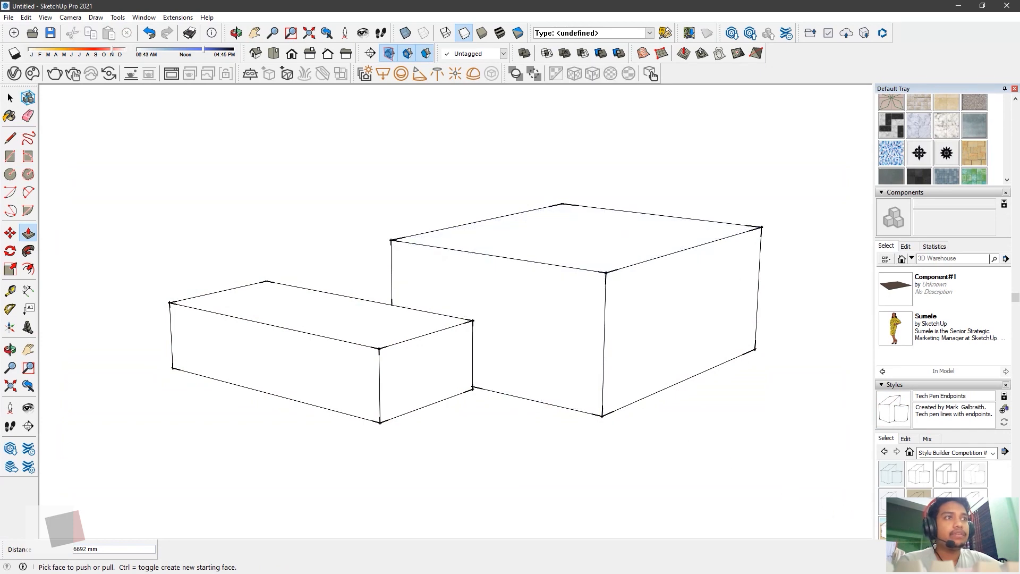
- Apply the Pencil on light brown style, and pull the small box's front side face outward by about 14236 mm
click(918, 499)
click(337, 388)
click(225, 424)
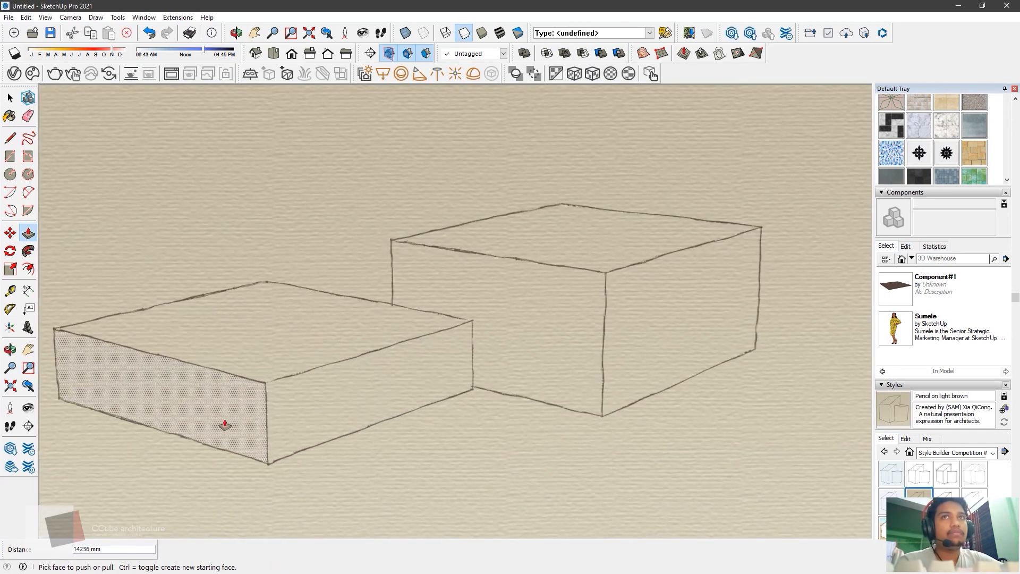
- Apply the Hand Drafted with Mask style, and display the folders of all style collections
click(887, 478)
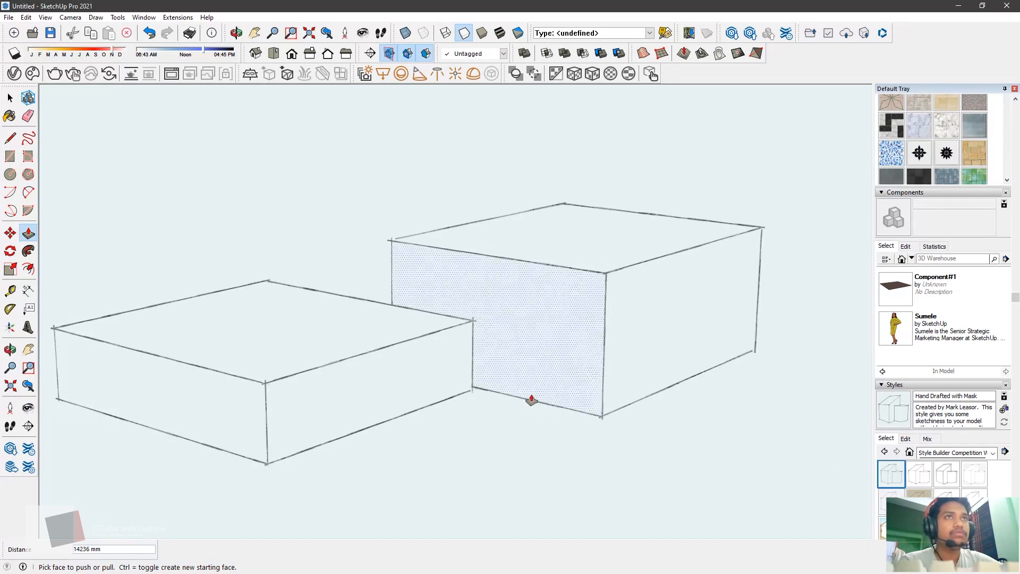
scroll(922, 491, down, 2)
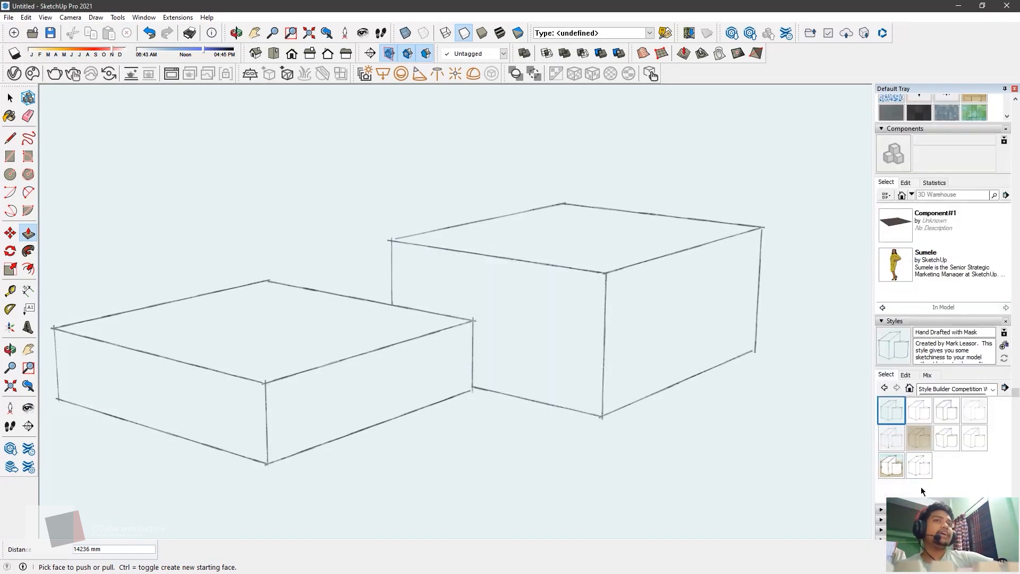
click(992, 390)
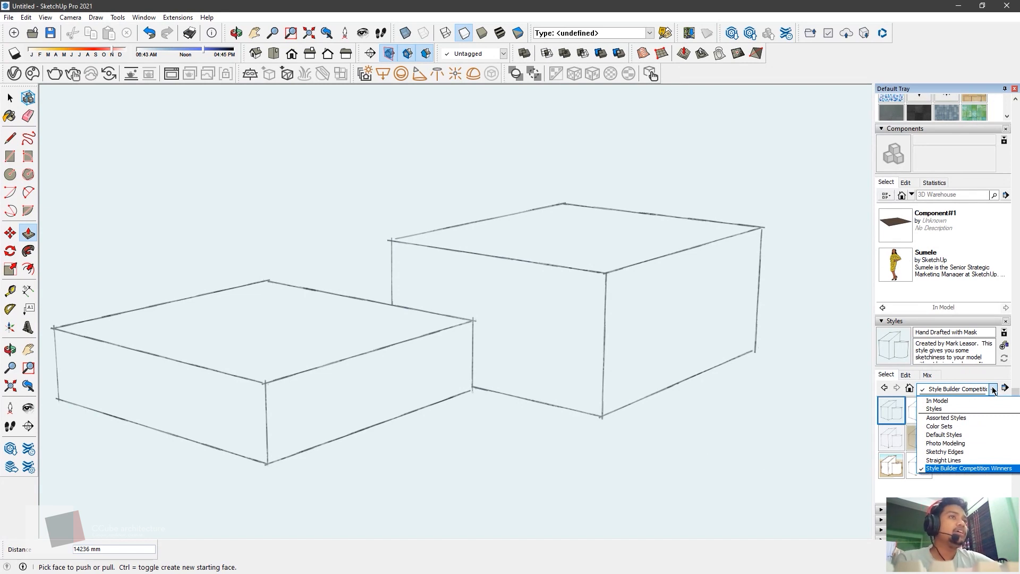
click(971, 410)
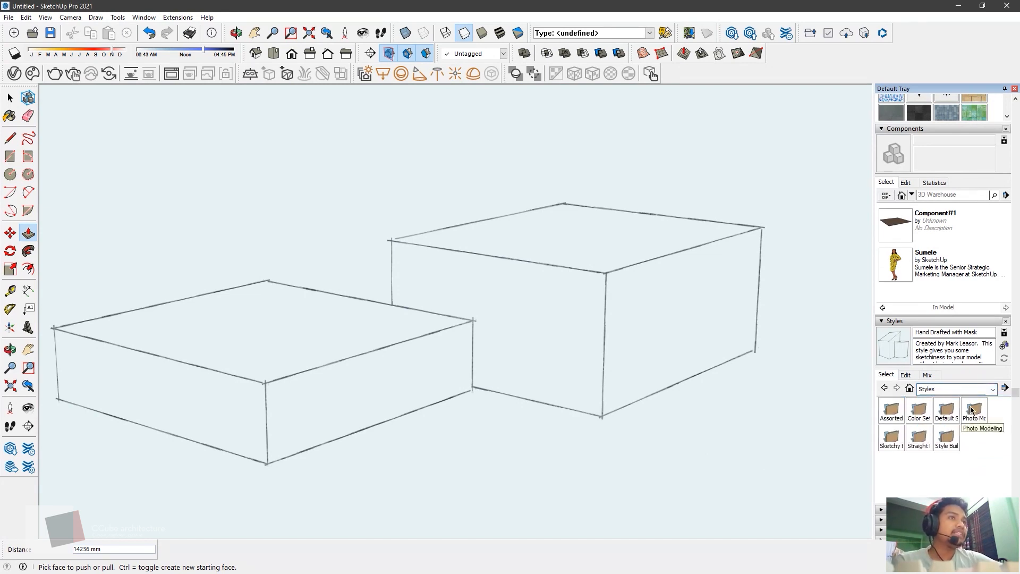
- Browse the Color Sets collection, and apply the Architectural Design Style from Default Styles
click(993, 390)
click(977, 426)
click(992, 389)
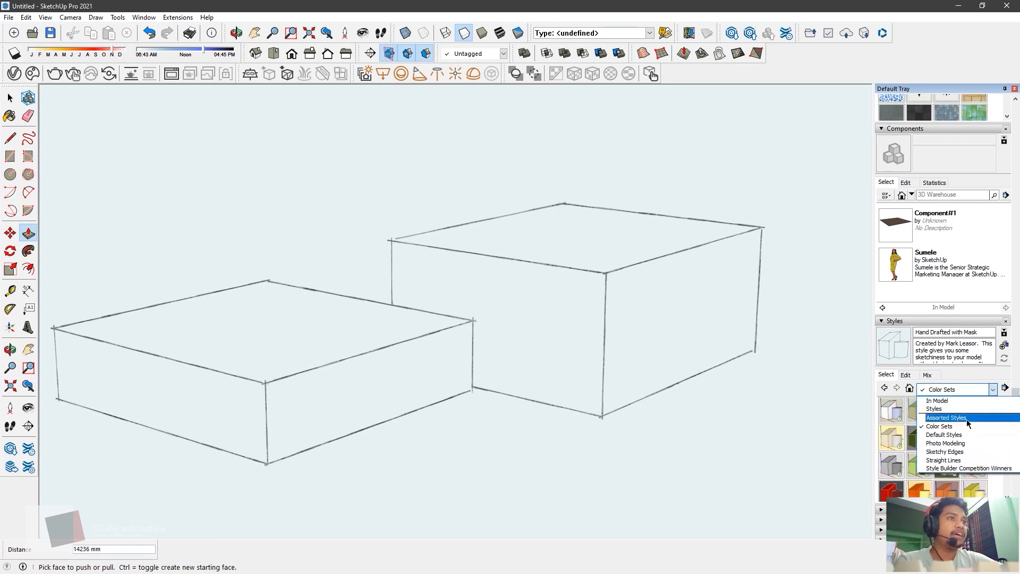
click(961, 438)
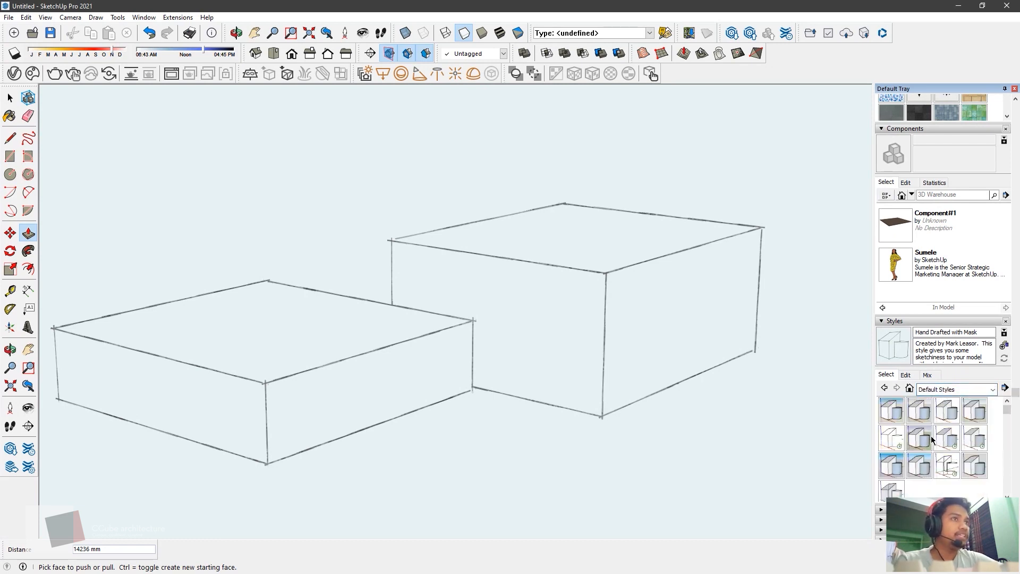
click(923, 410)
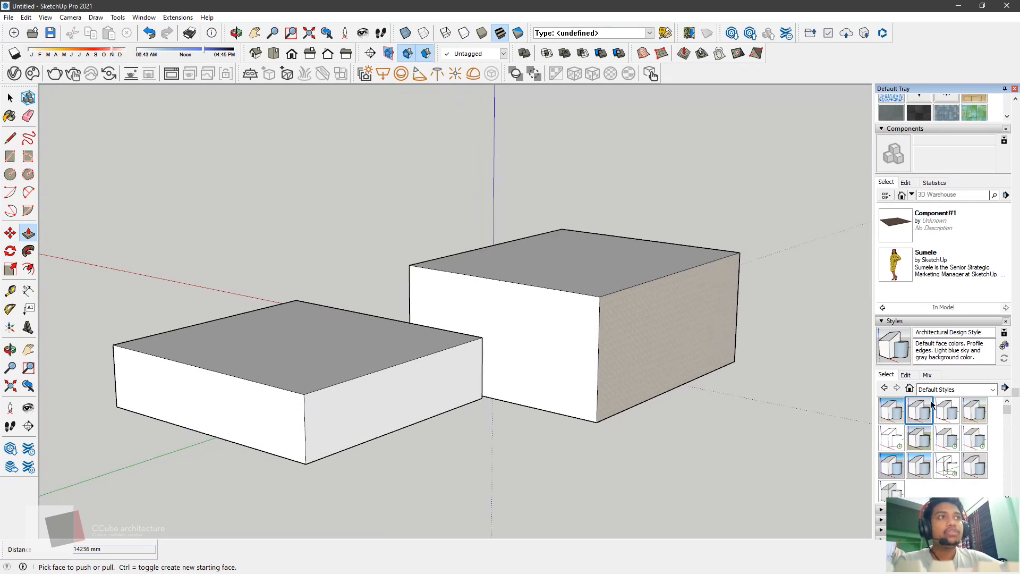
- Close the style settings, look over the model's tag list, and open the shadow settings
click(881, 322)
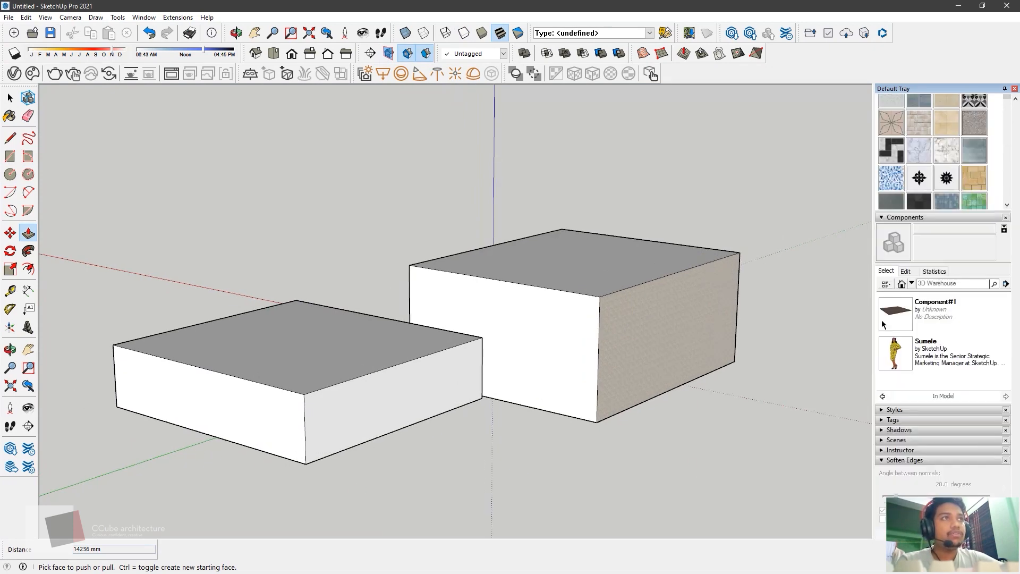
click(880, 420)
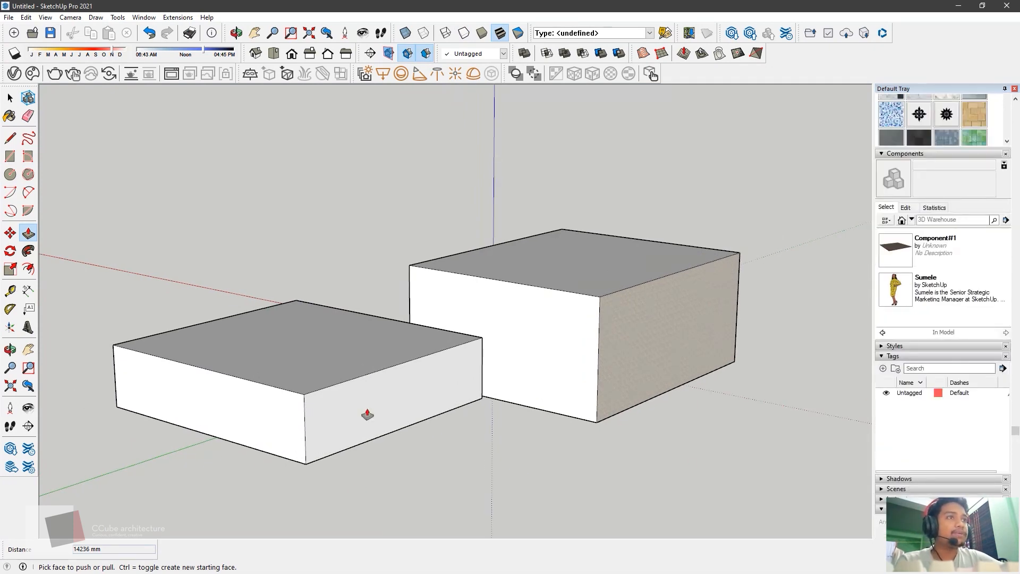
click(10, 98)
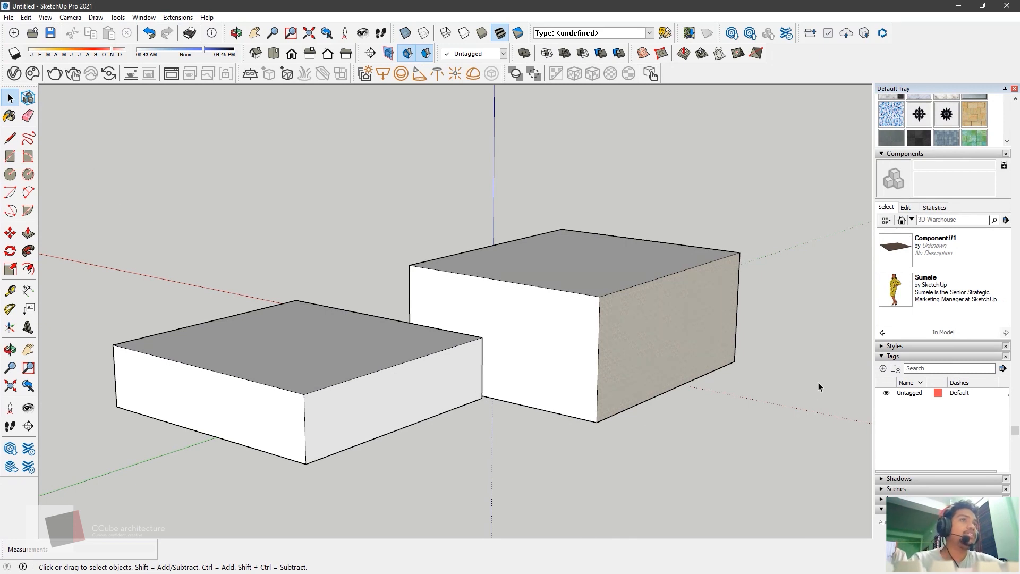
click(882, 356)
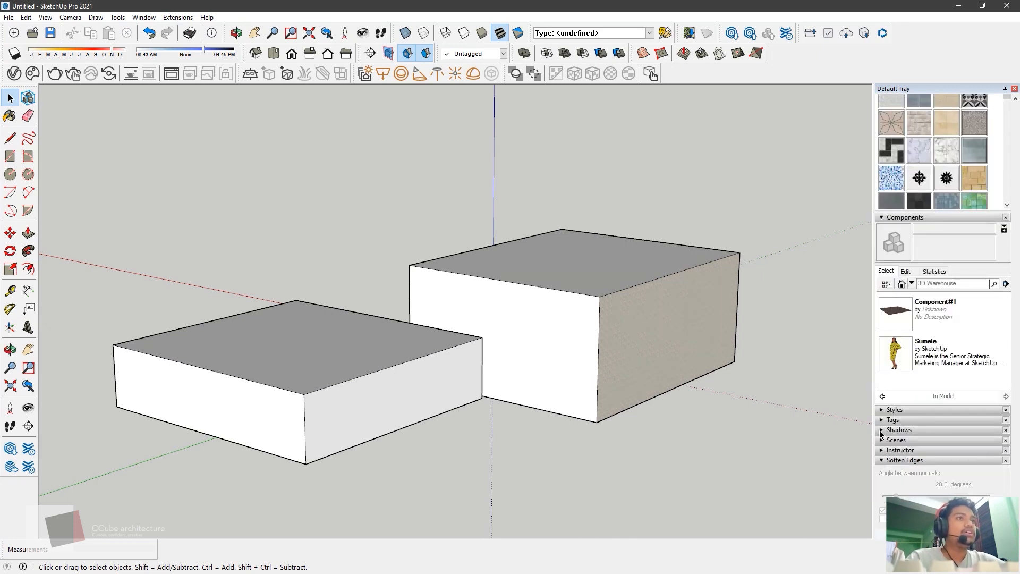
click(881, 432)
- Draw a rectangle about 7102 by 6256 mm on the large box's textured side face, starting at its upper front corner
middle_drag(649, 316, 368, 430)
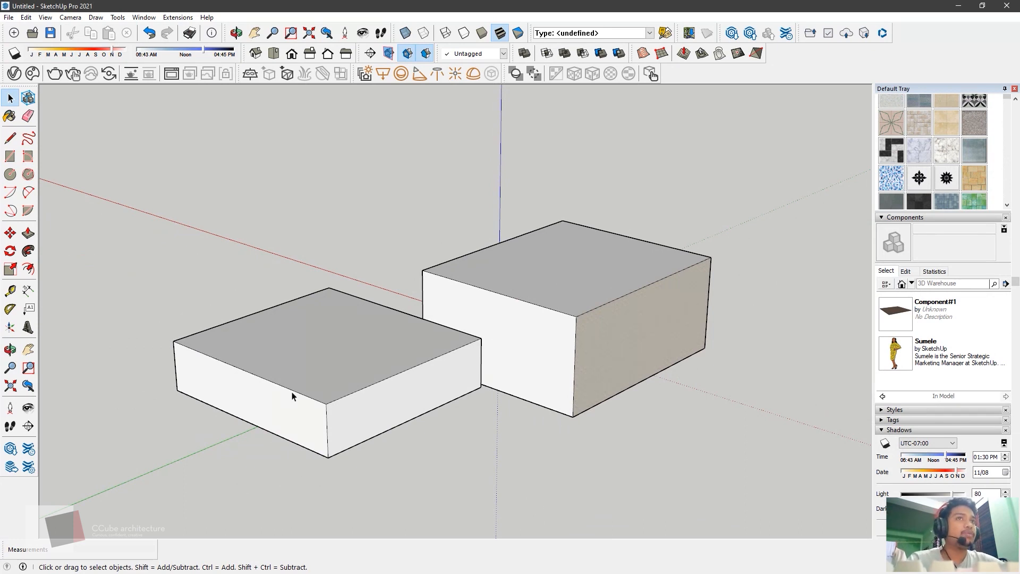
click(10, 156)
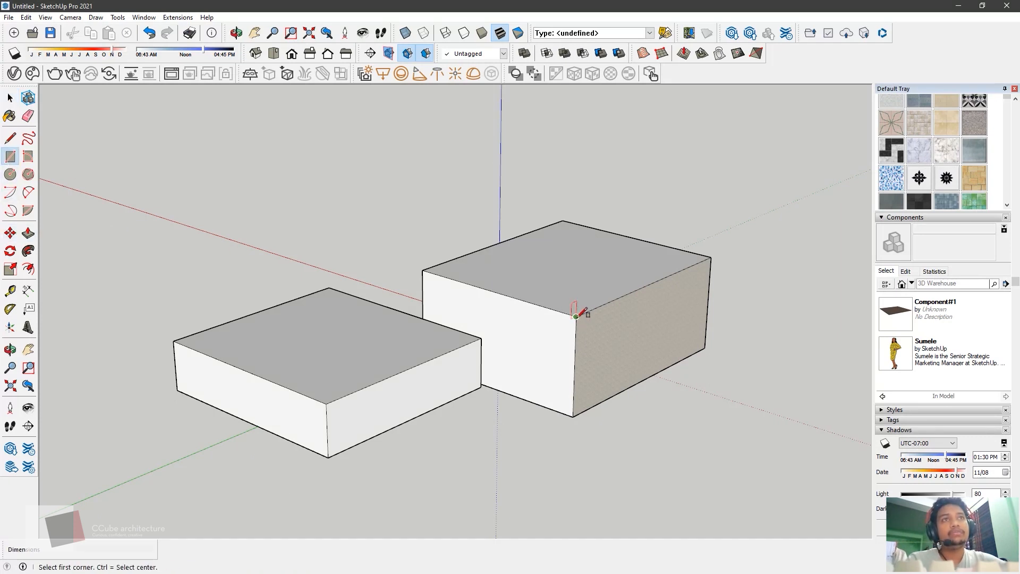
click(576, 317)
click(608, 345)
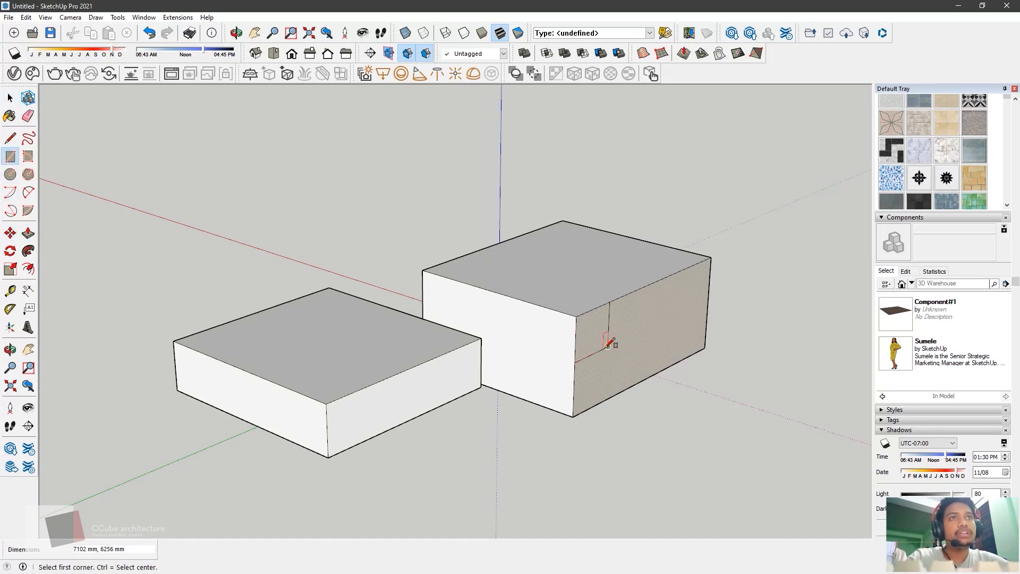
- Pull the corner rectangle on the large box outward by about 8251 mm to form a projecting block
click(28, 233)
click(590, 339)
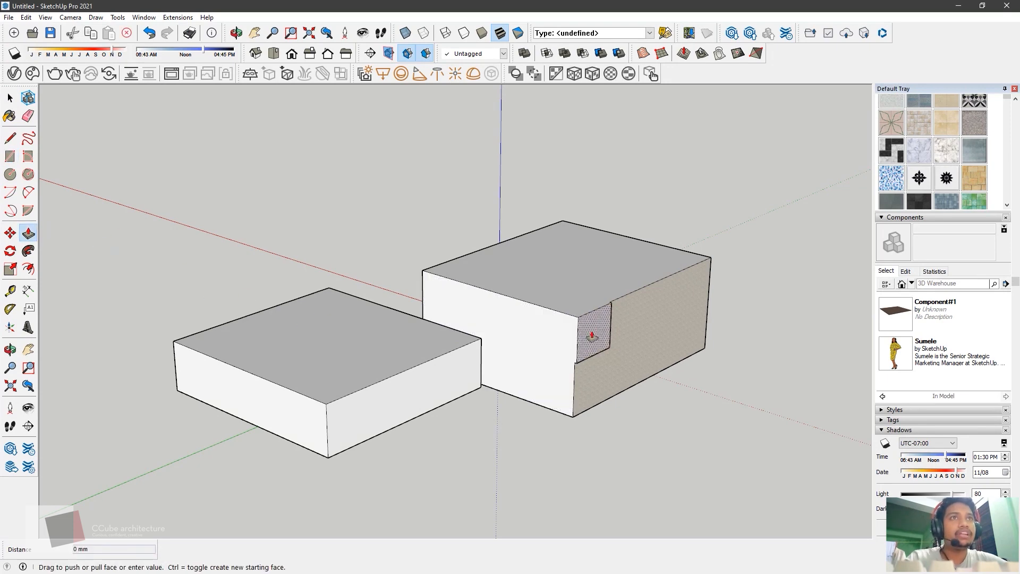
click(638, 363)
- Turn on shadows in the model and set the shadow time zone to UTC-06:00
middle_drag(639, 363, 431, 396)
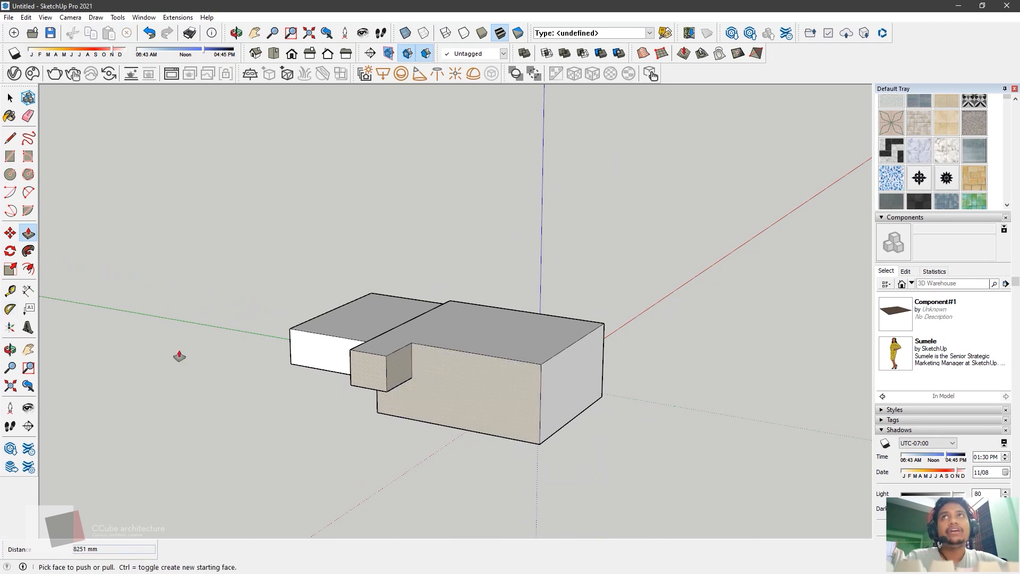
click(15, 54)
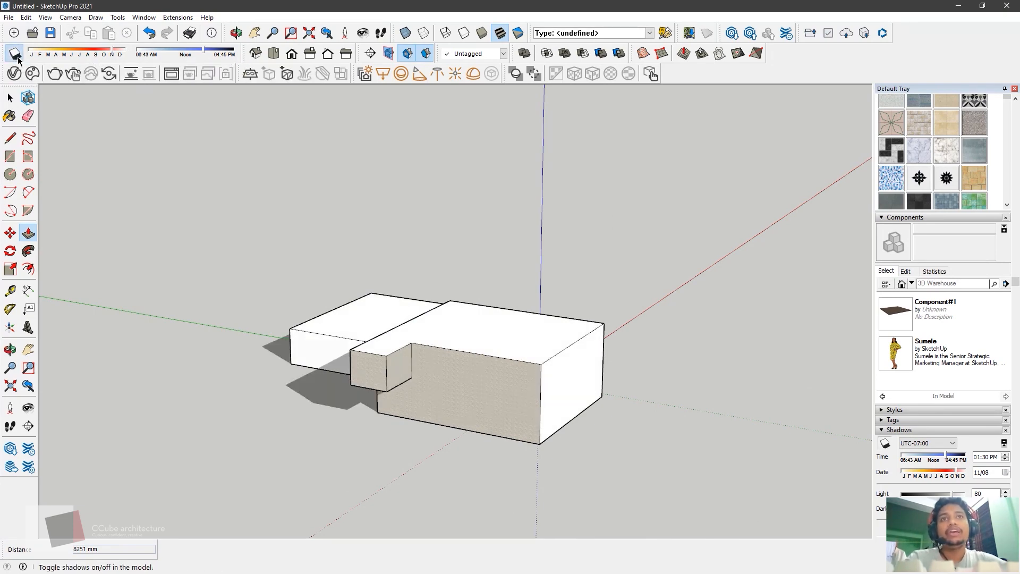
middle_drag(460, 365, 525, 407)
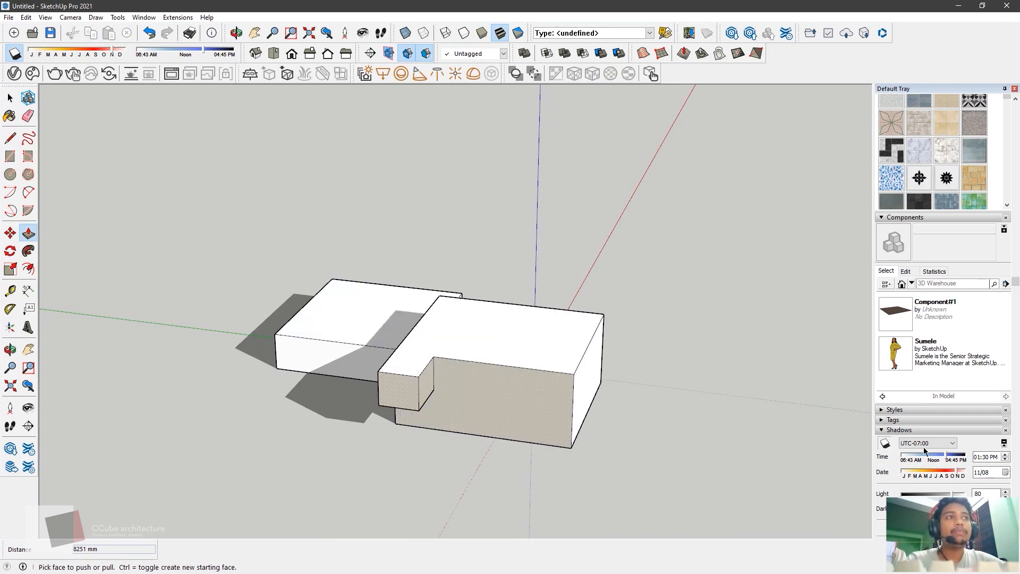
scroll(924, 450, down, 2)
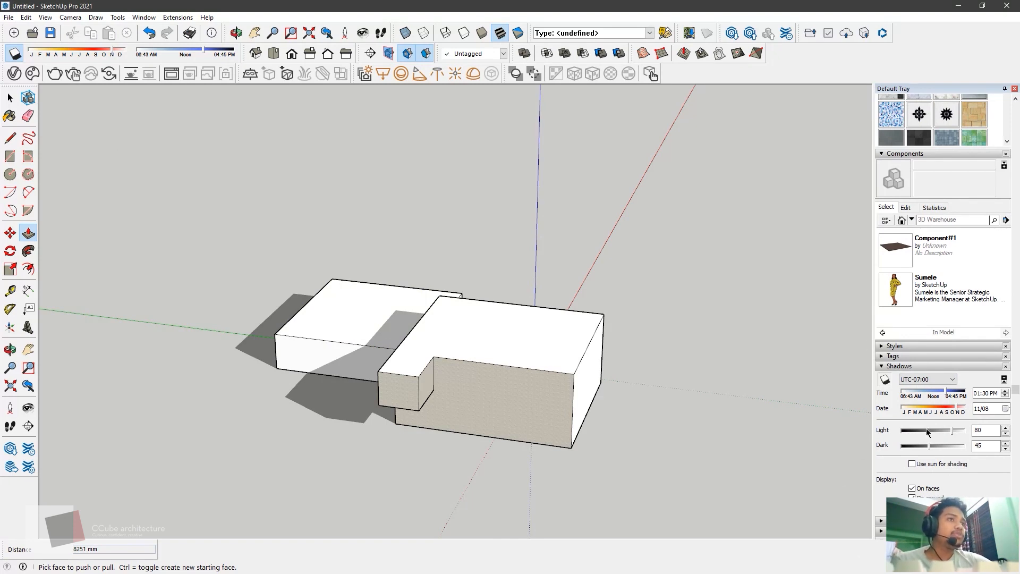
click(949, 381)
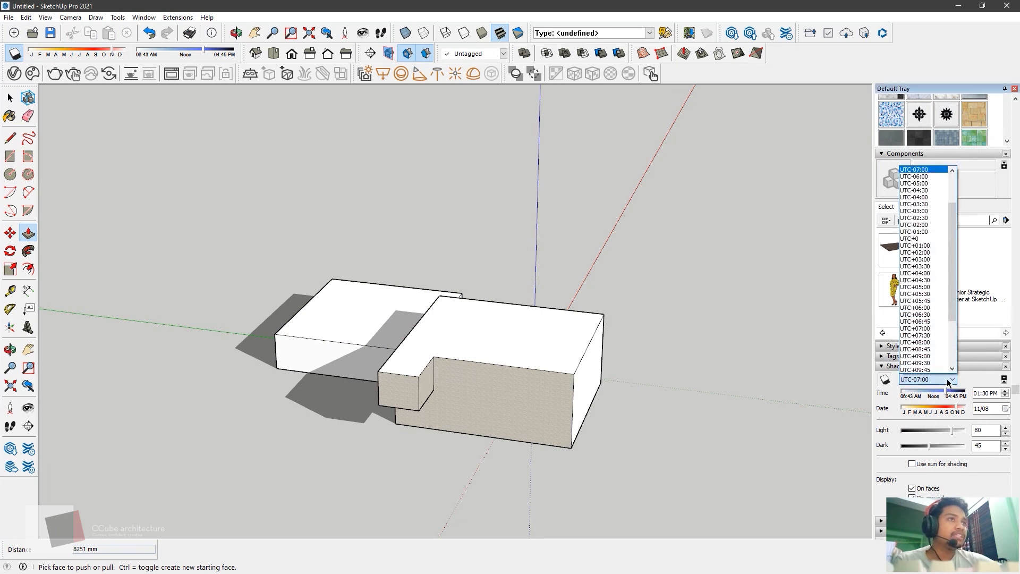
click(936, 177)
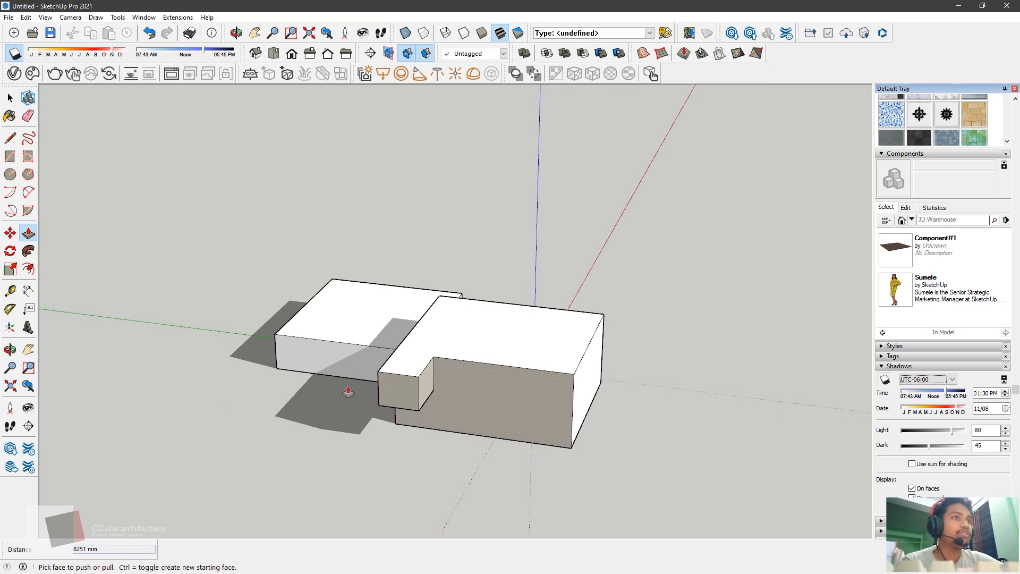
- Use the sun for shading with light 64 and dark 48, and set the shadows to 02:10 PM on 09/02
click(911, 464)
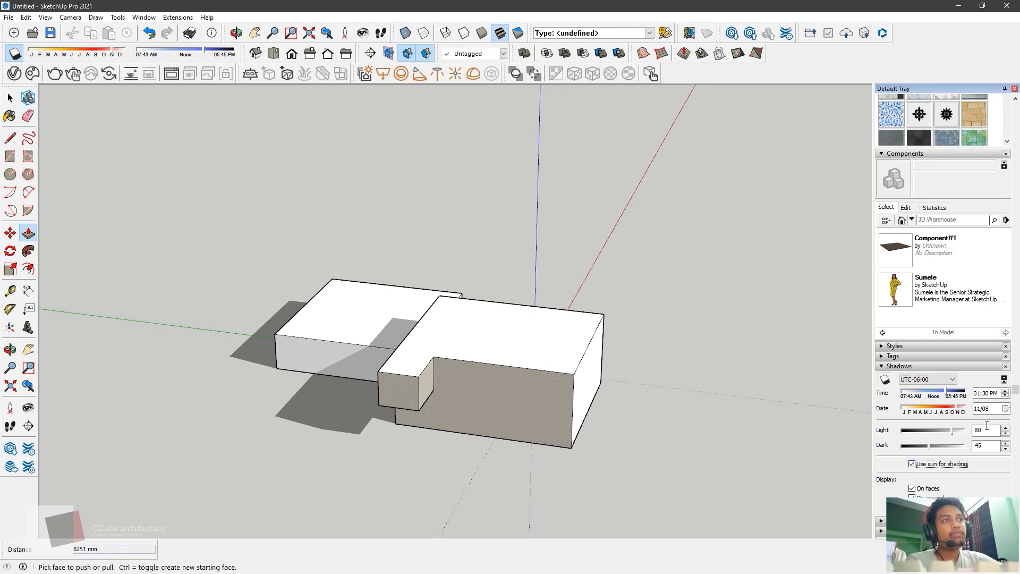
mouse_move(930, 445)
mouse_down()
mouse_move(911, 448)
mouse_move(962, 431)
mouse_move(941, 439)
mouse_up()
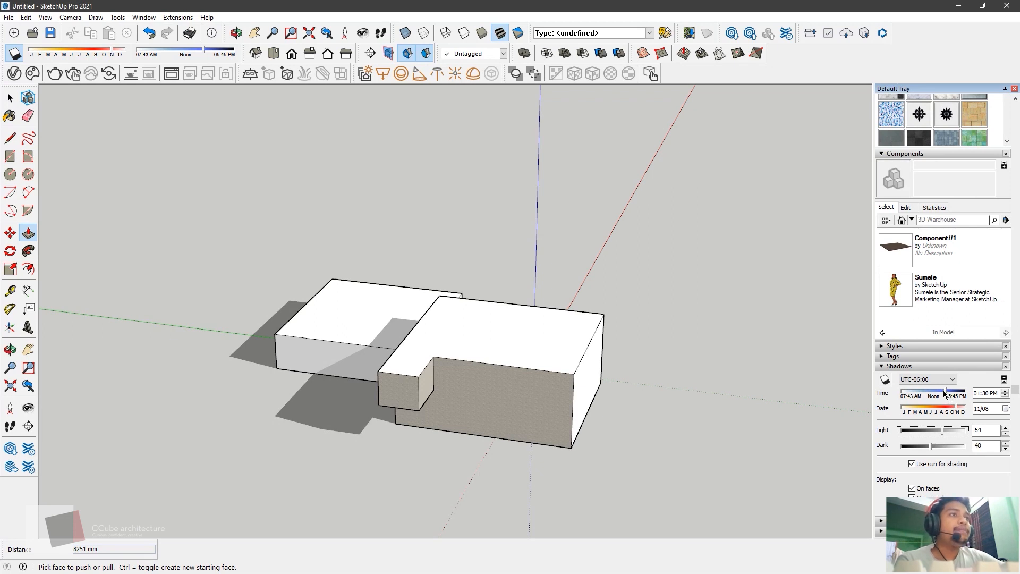
mouse_move(945, 394)
mouse_down()
mouse_move(901, 395)
mouse_move(968, 395)
mouse_move(907, 419)
mouse_move(944, 415)
mouse_move(945, 428)
mouse_move(941, 397)
mouse_up()
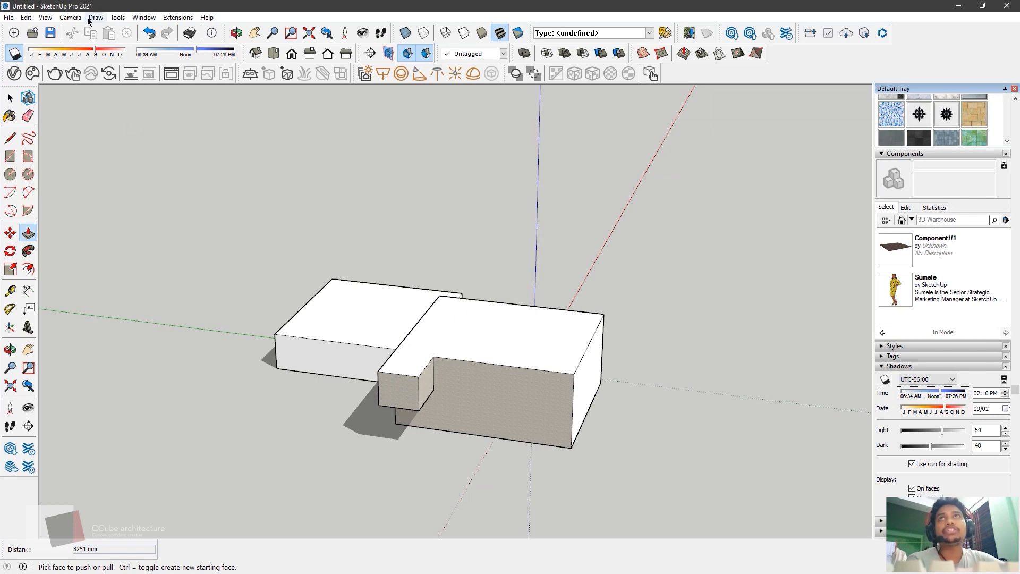
- Switch the camera to parallel projection and show the model in the standard Front view
click(70, 17)
click(66, 69)
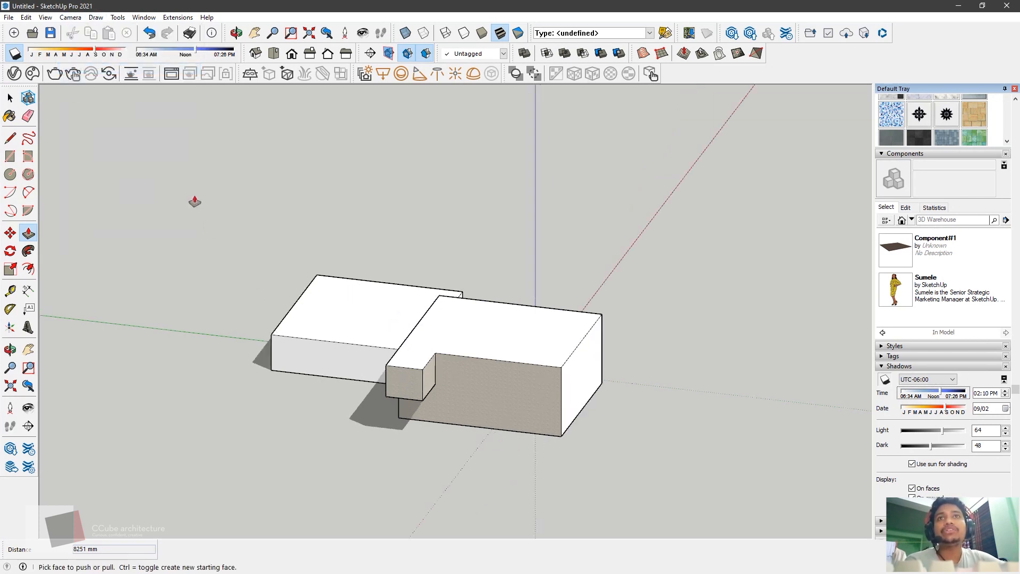
click(310, 53)
click(292, 53)
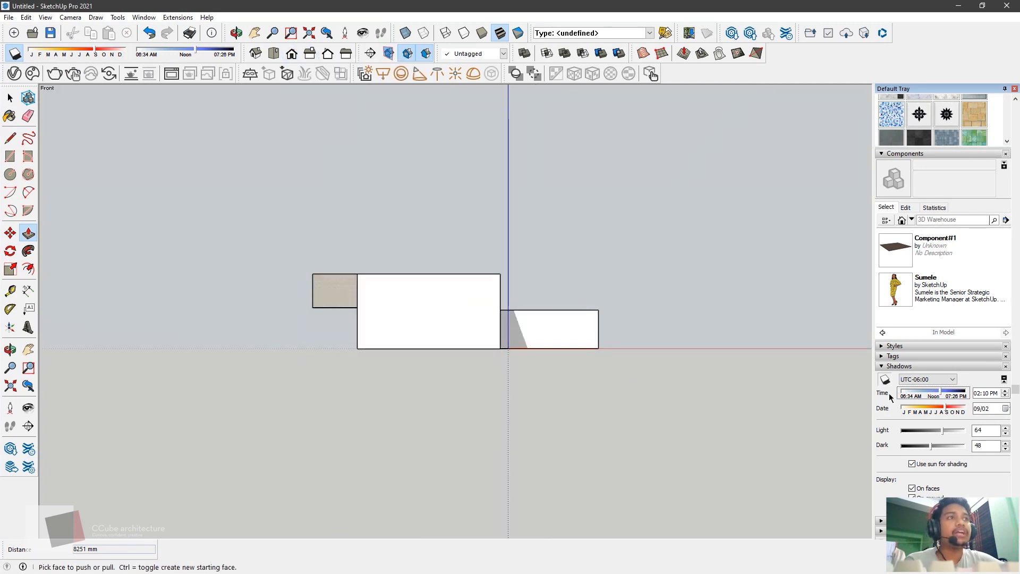
- Set the shadow time to 02:37 PM and check the boxes' cast shadows in the standard Top view
drag(939, 396, 943, 396)
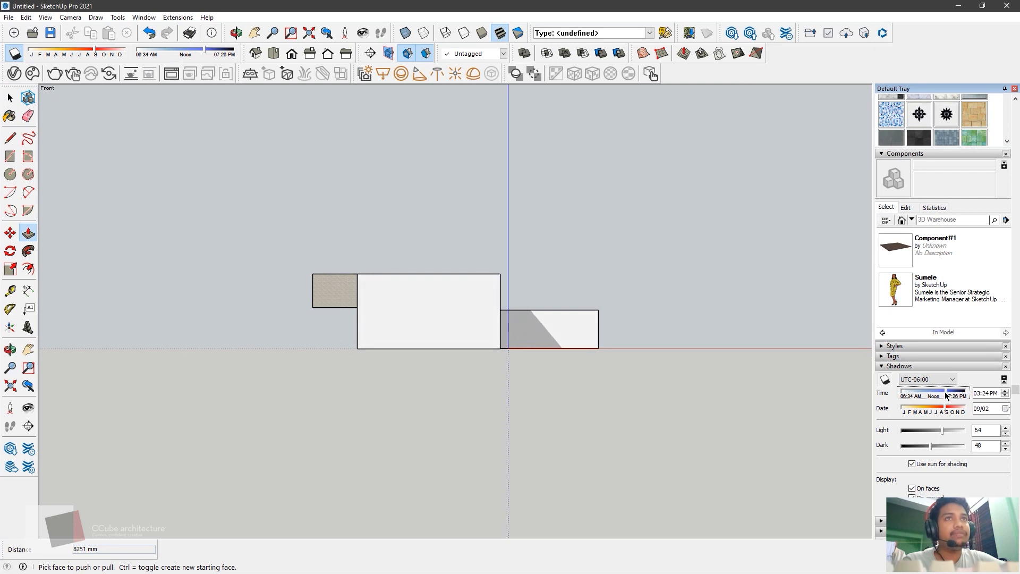
click(282, 57)
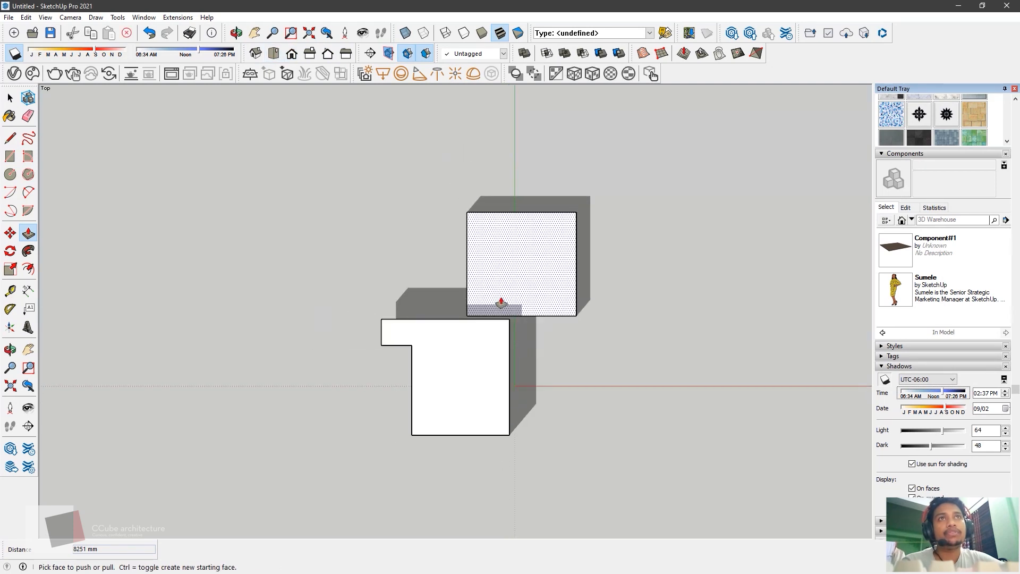
scroll(473, 329, down, 1)
scroll(446, 337, down, 1)
middle_drag(458, 326, 531, 208)
- Return the camera to perspective projection and show the boxes from an oblique angle
click(70, 17)
click(67, 78)
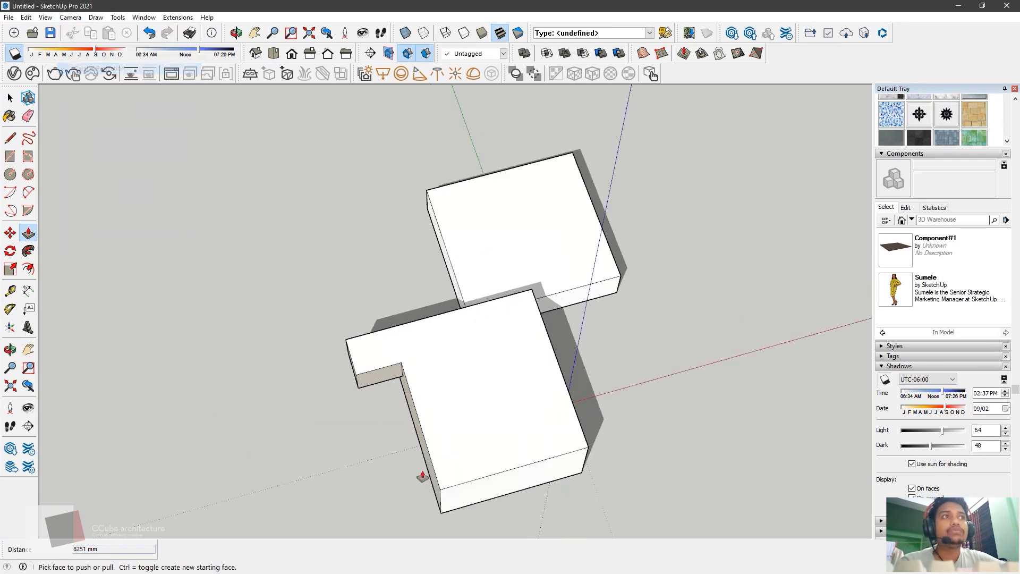
middle_drag(422, 474, 500, 402)
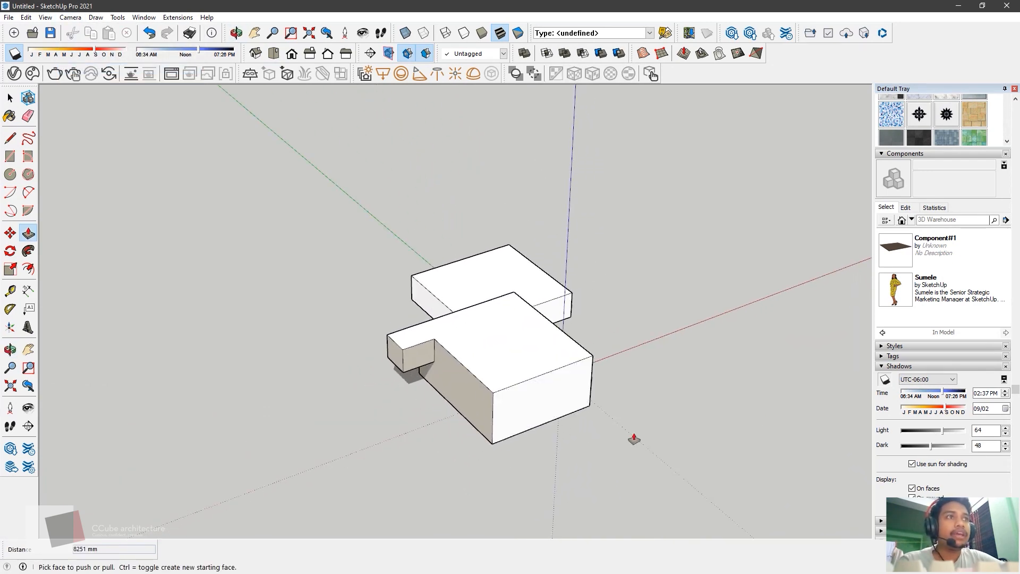
scroll(967, 416, down, 3)
middle_drag(362, 464, 505, 462)
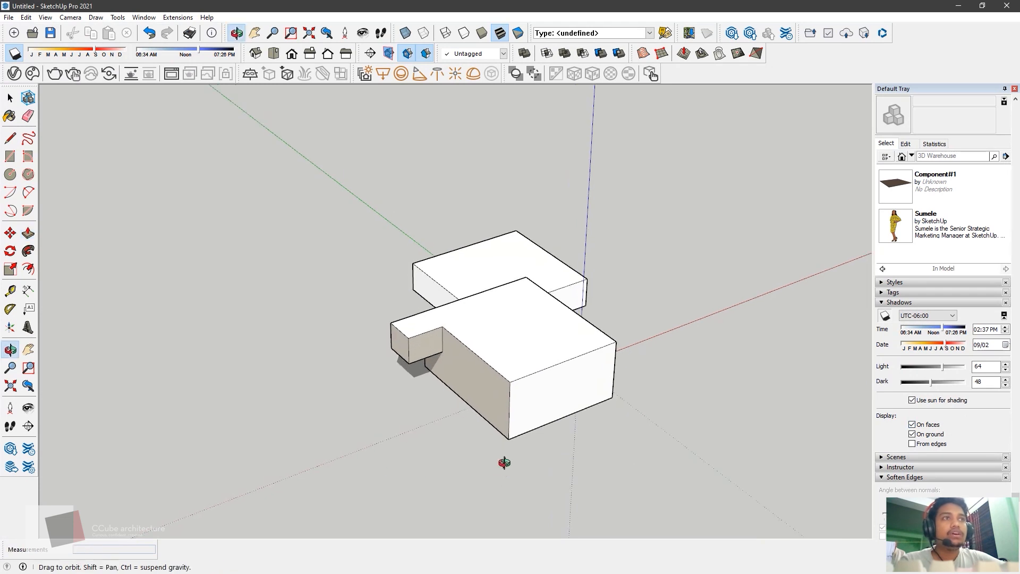
- Turn on fog for the model and check its effect on the boxes at close range
click(45, 17)
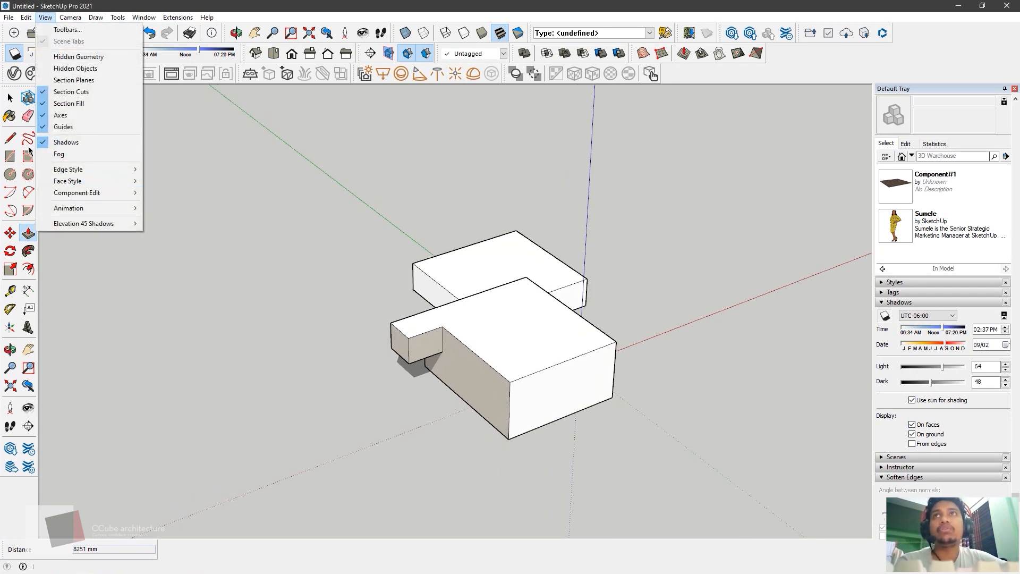
click(41, 159)
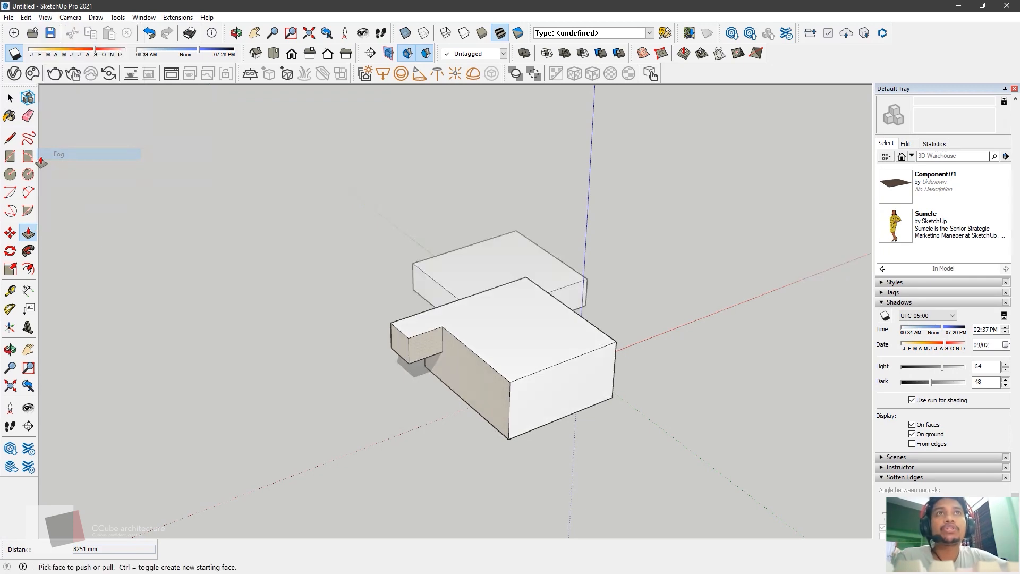
scroll(492, 372, up, 3)
middle_drag(492, 373, 326, 244)
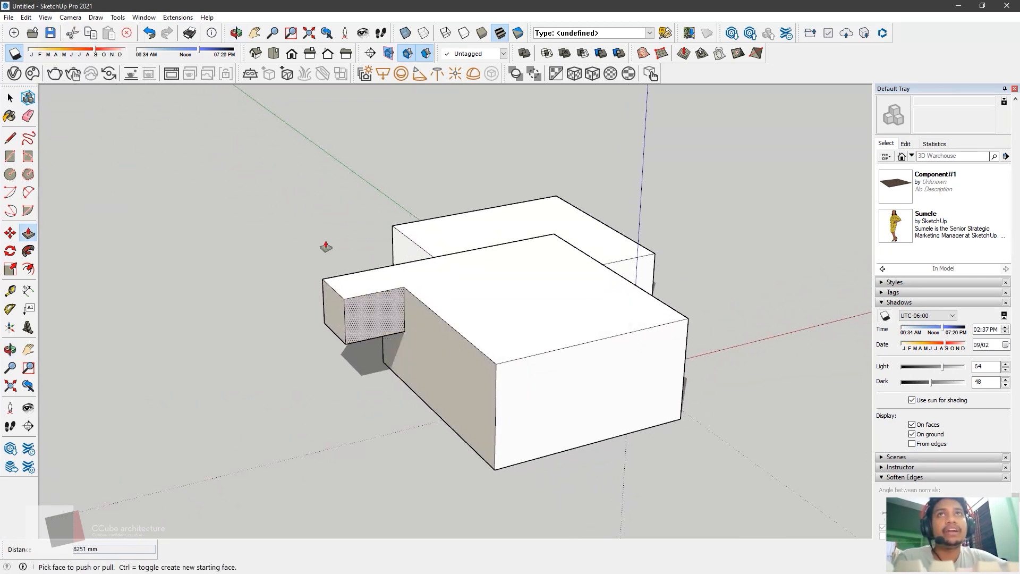
- Hide the edges through the edge style setting, then display them again
click(46, 17)
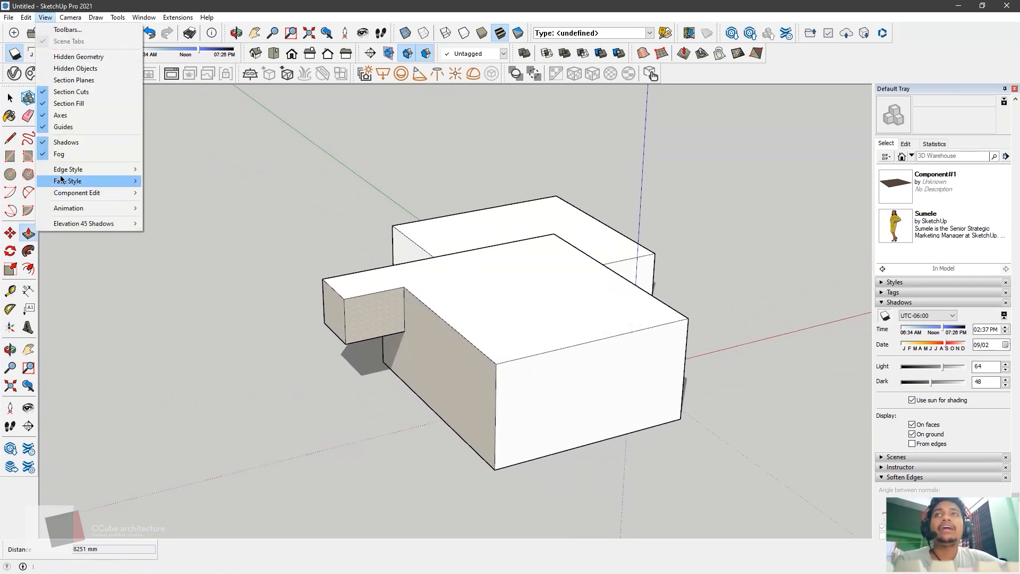
mouse_move(68, 171)
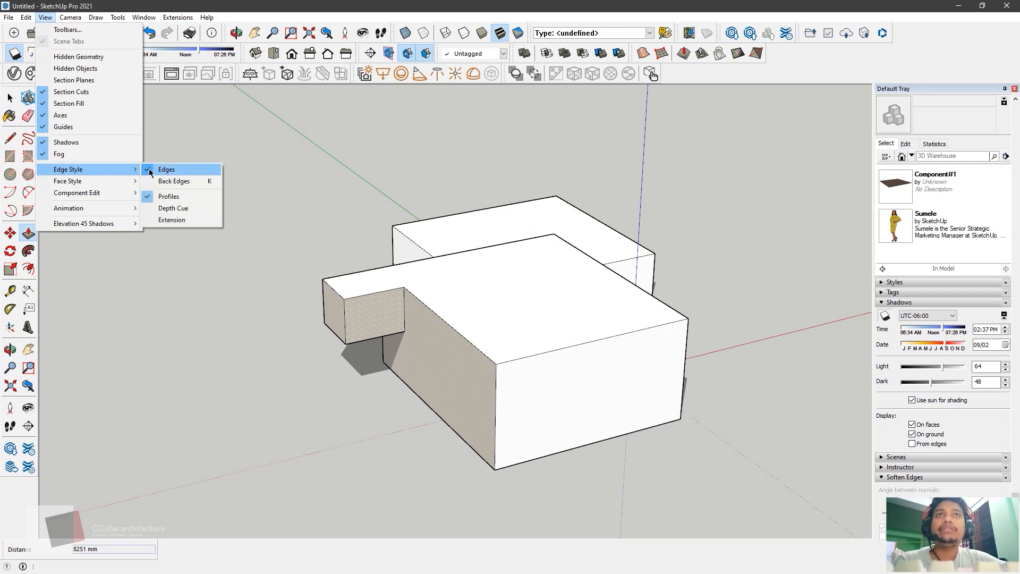
click(149, 170)
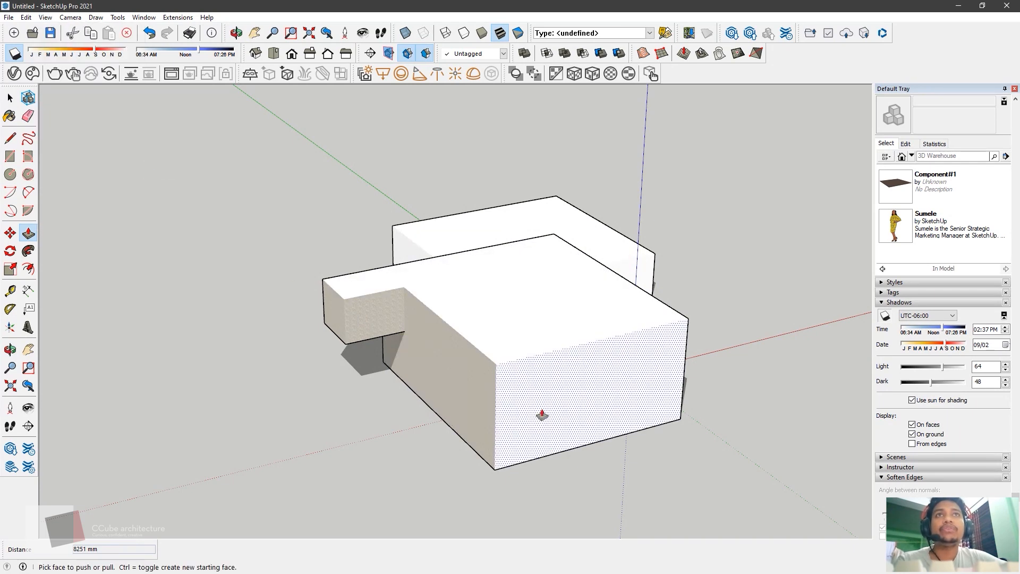
click(25, 16)
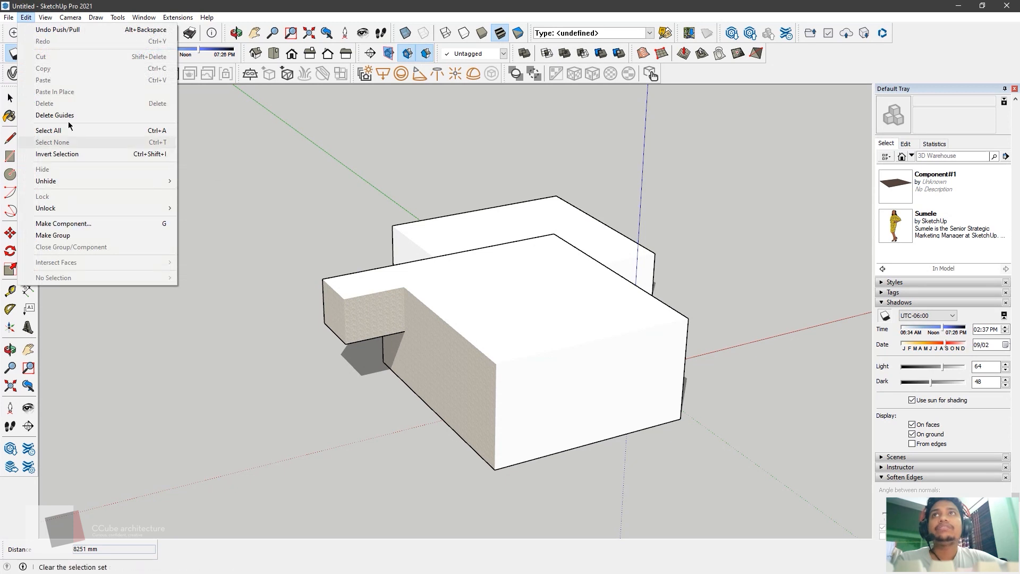
mouse_move(59, 169)
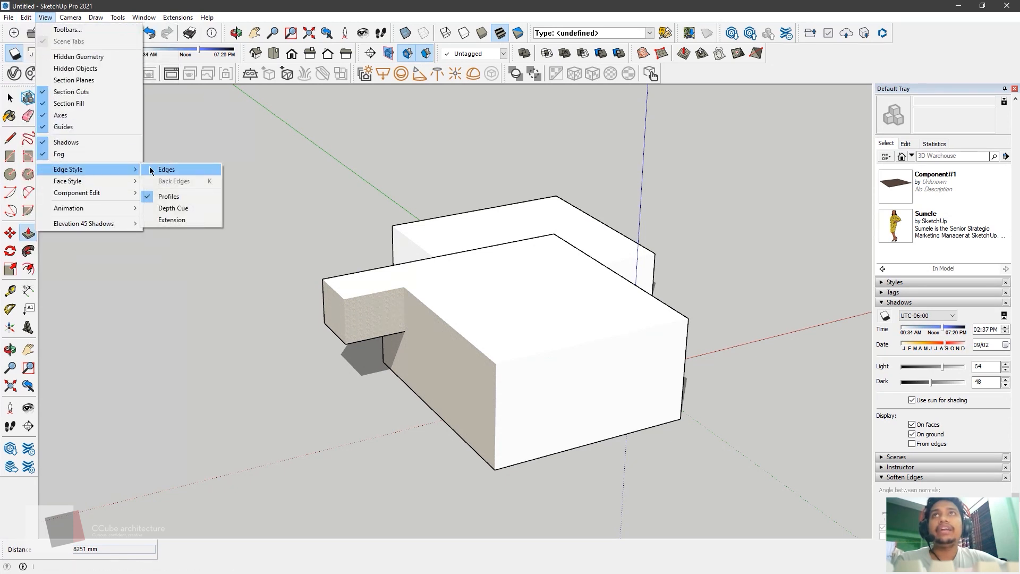
click(151, 170)
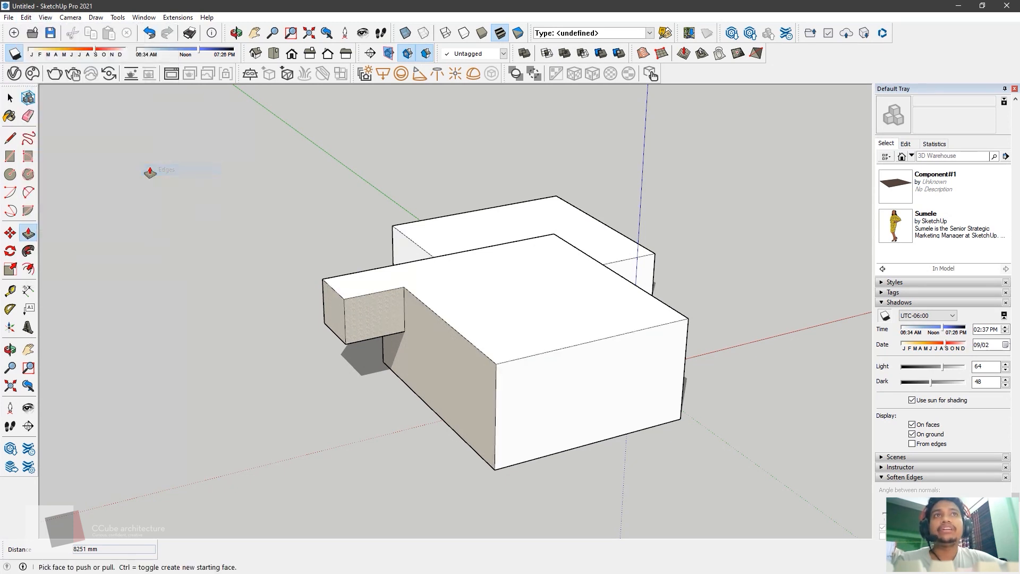
- Enable Back Edges in the edge style and inspect the dashed hidden edges of the boxes from several angles
click(44, 17)
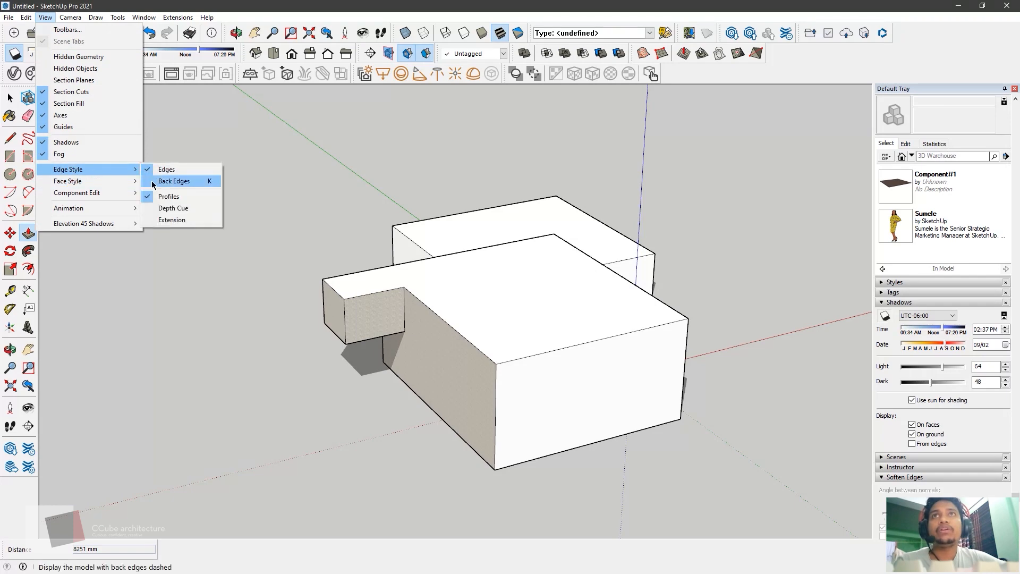
click(151, 181)
mouse_move(468, 340)
middle_down()
mouse_move(432, 337)
mouse_move(380, 300)
mouse_move(419, 267)
mouse_move(481, 296)
middle_up()
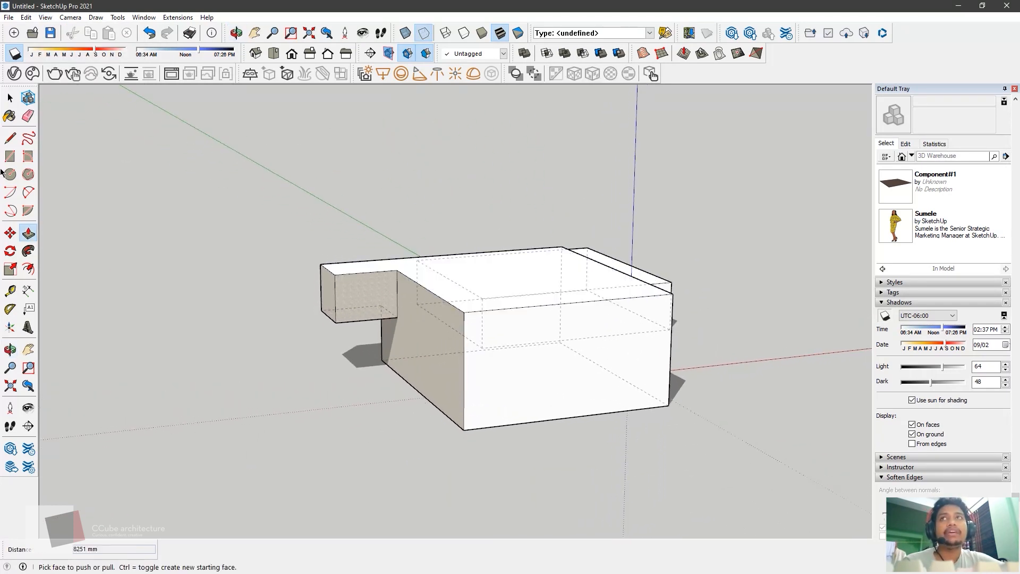
key(l)
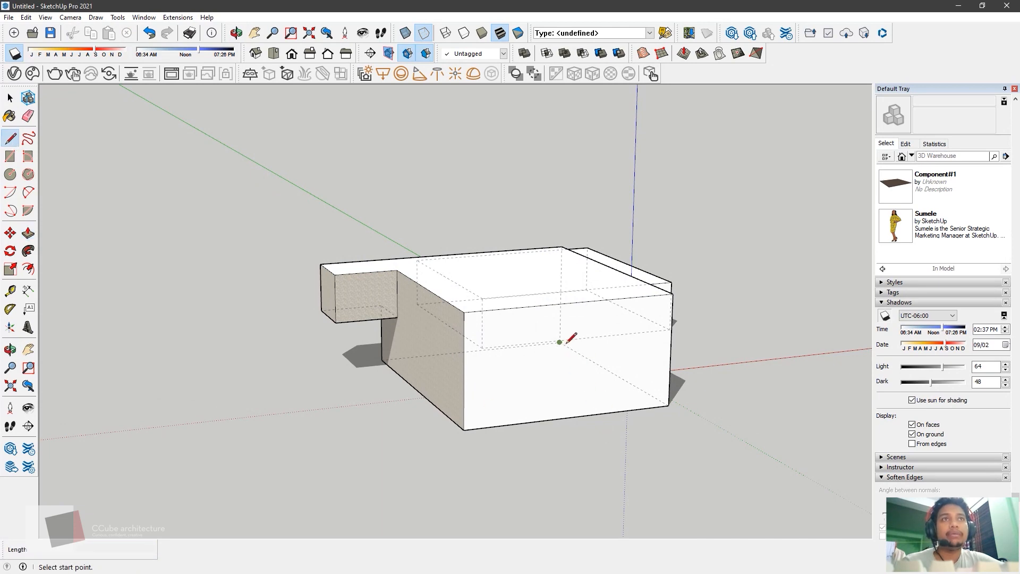
middle_drag(572, 338, 587, 392)
middle_drag(558, 237, 764, 292)
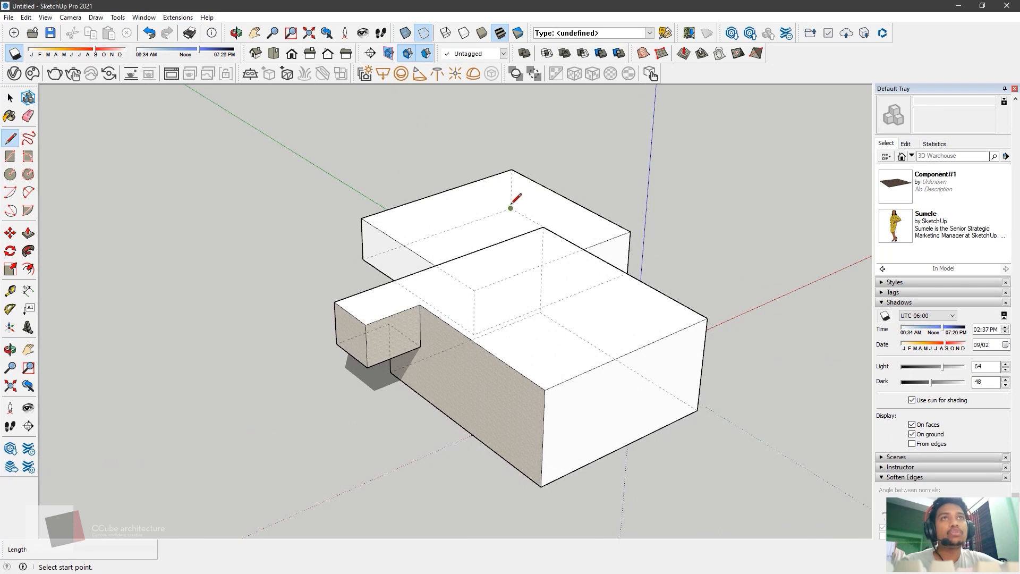
- Enable the Depth Cue edge style and inspect the boxes' line weights from near and far
click(26, 17)
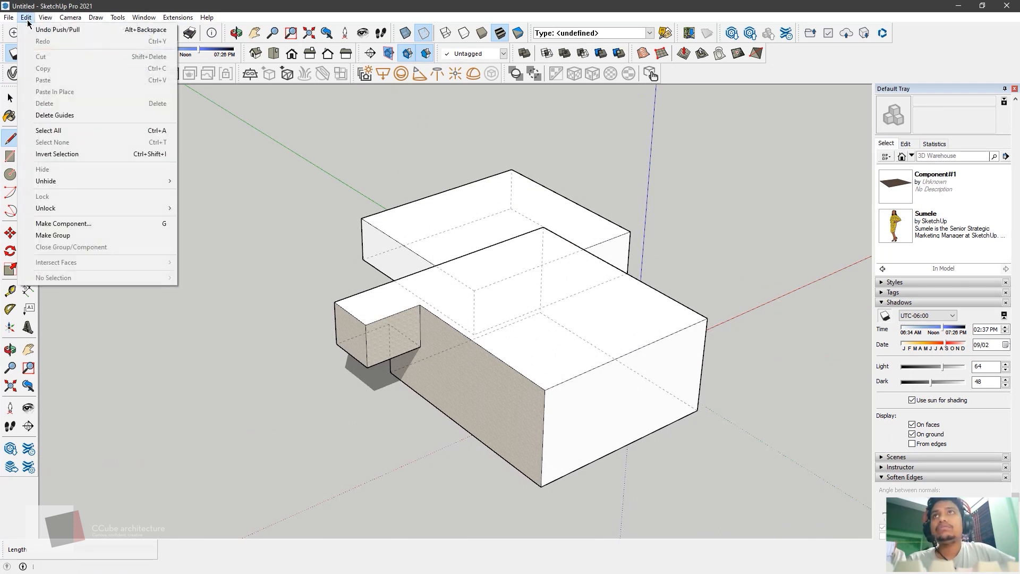
mouse_move(45, 16)
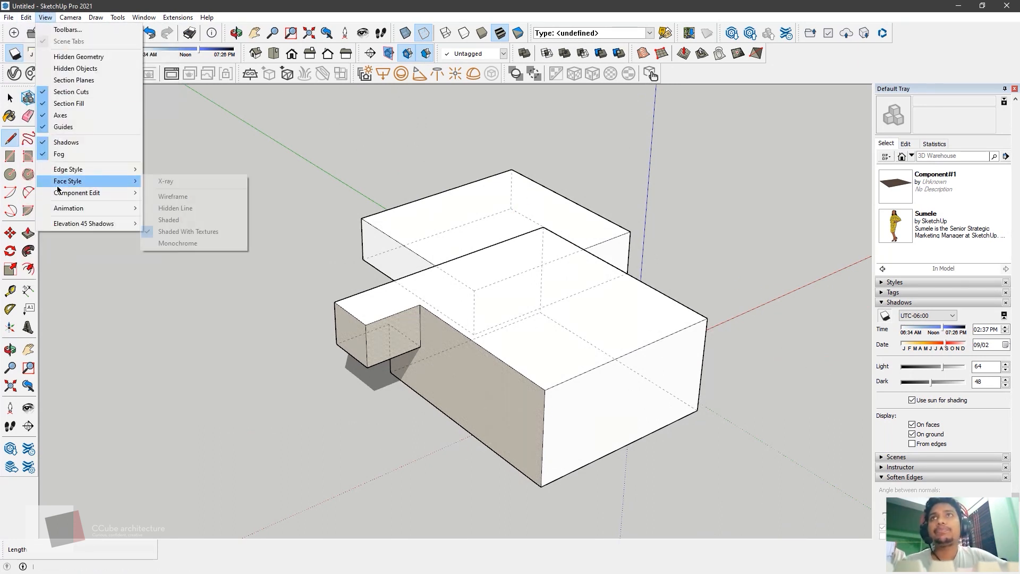
mouse_move(72, 170)
click(174, 207)
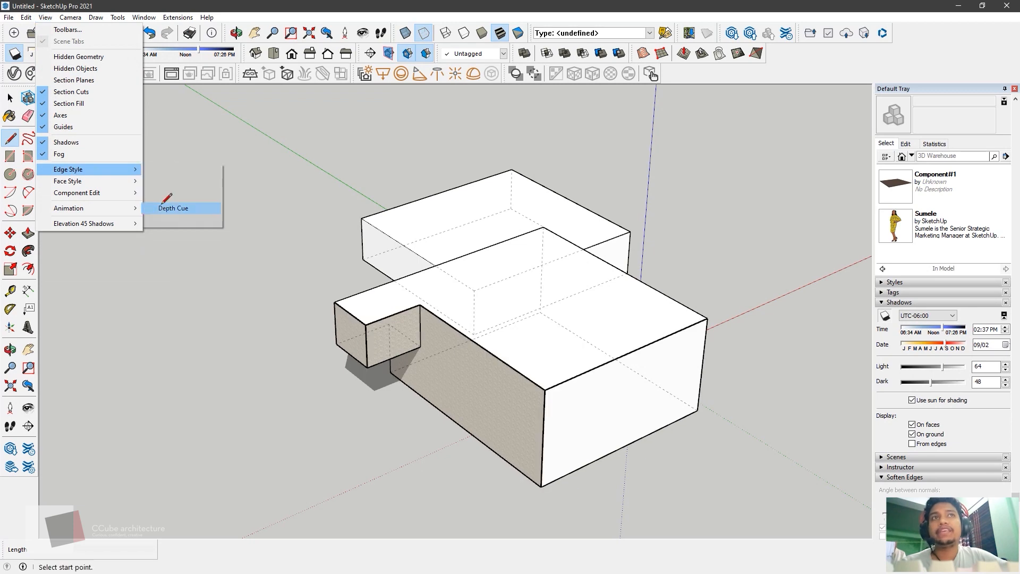
middle_drag(520, 407, 485, 361)
scroll(431, 385, down, 2)
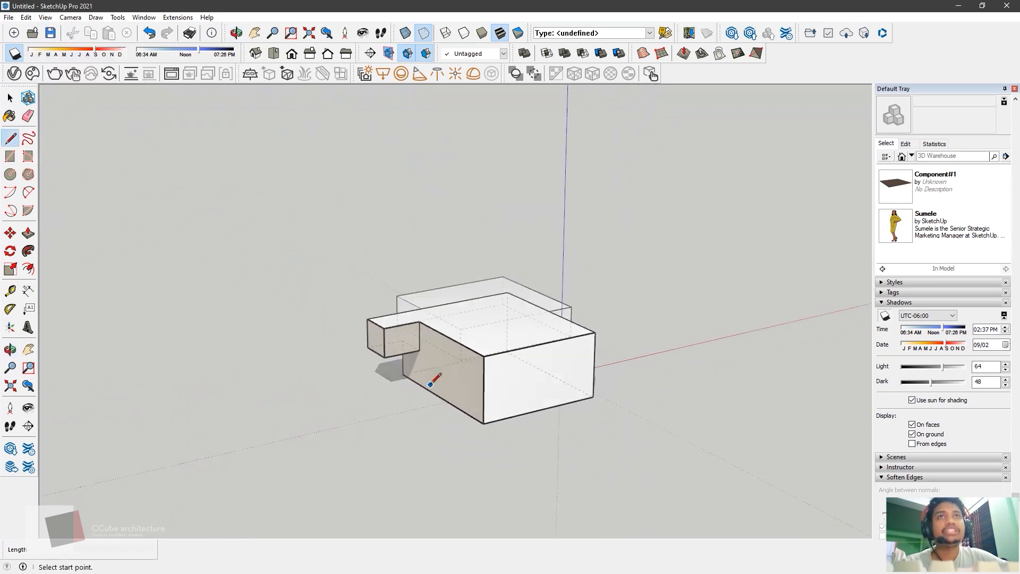
scroll(431, 385, up, 3)
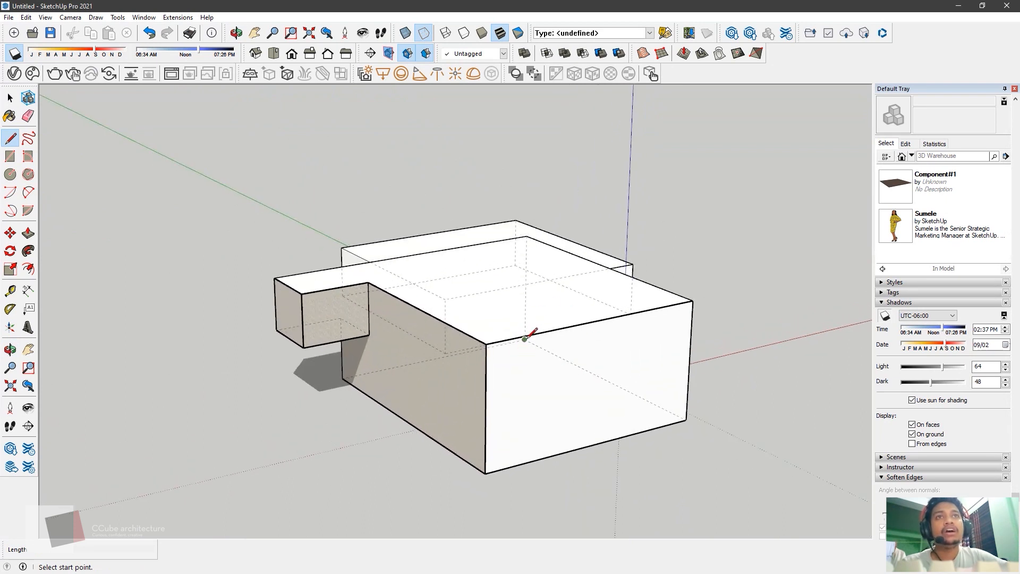
- Turn the Extension edge style on for the model and switch it off again
click(59, 21)
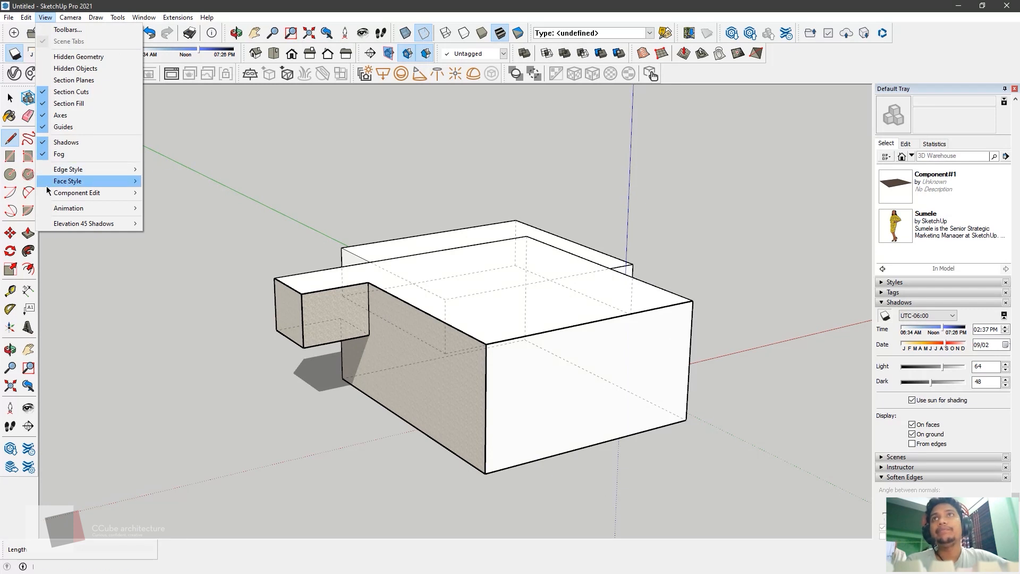
mouse_move(96, 169)
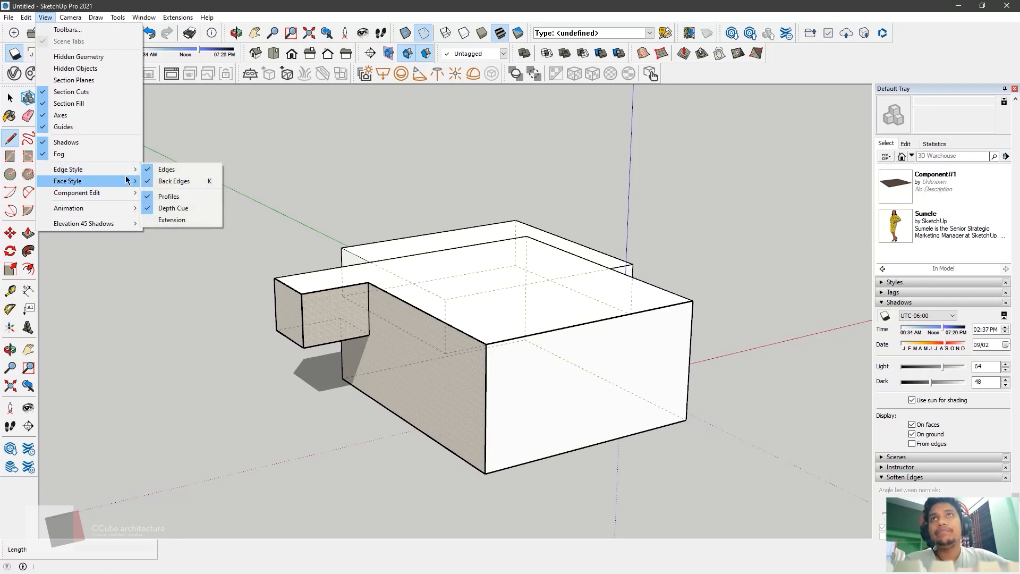
click(151, 220)
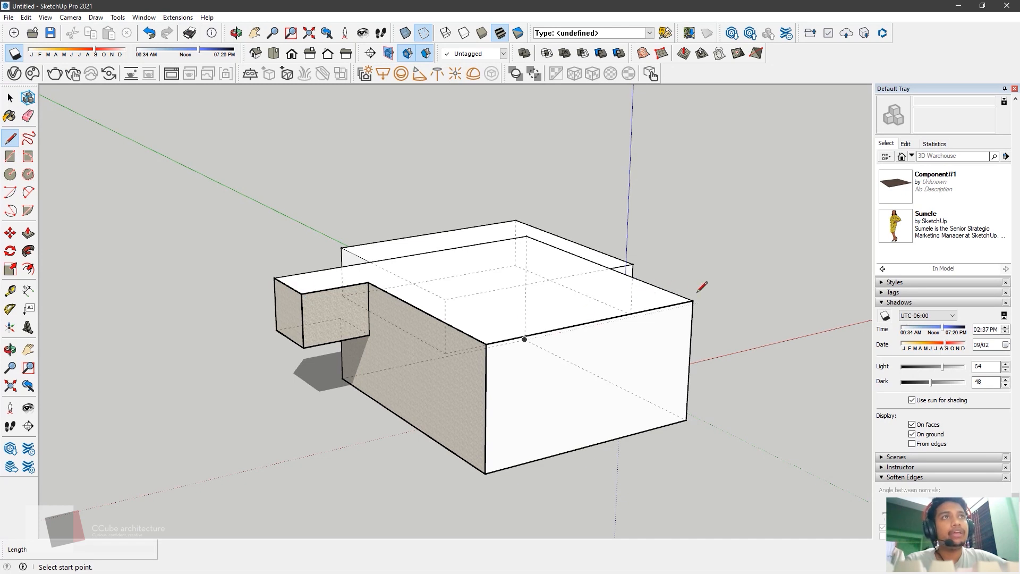
click(45, 17)
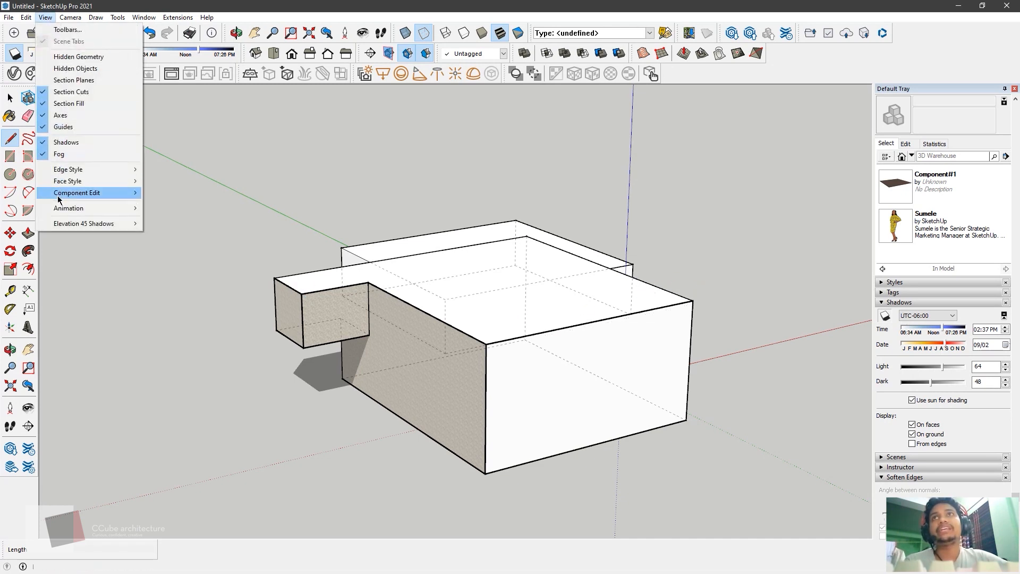
mouse_move(59, 199)
mouse_move(72, 182)
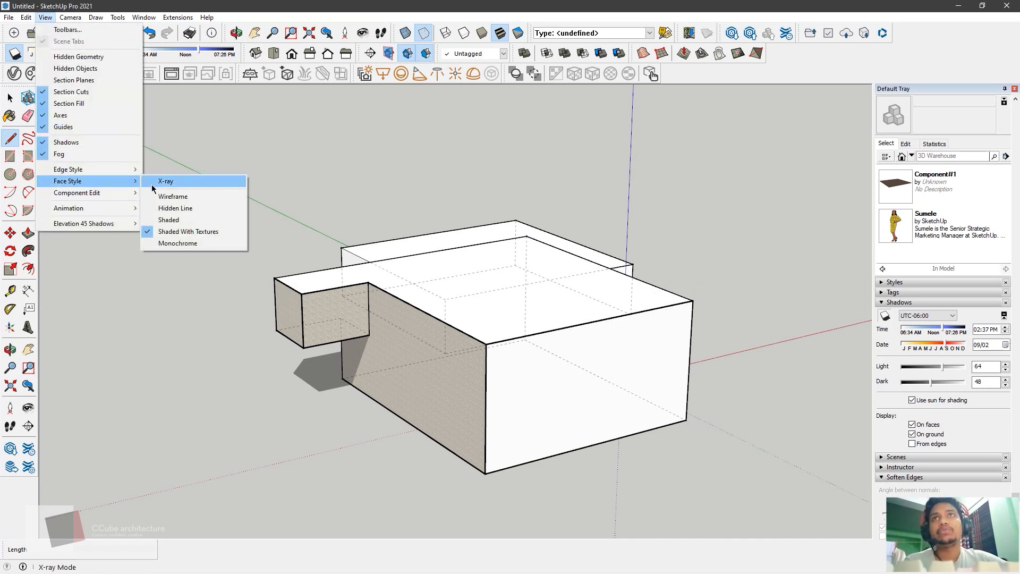
click(170, 220)
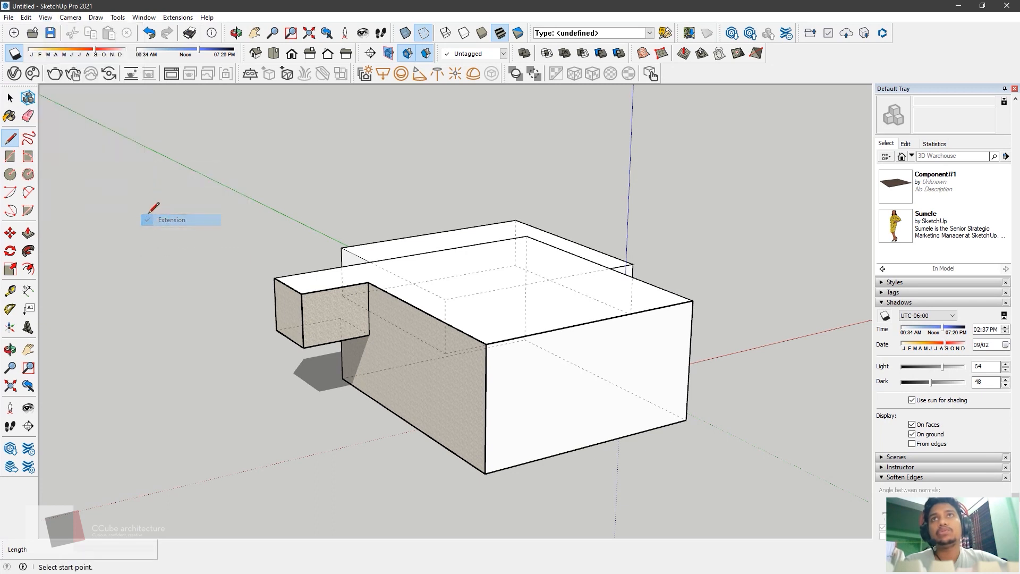
- Turn off the Depth Cue edge style for the model
click(45, 18)
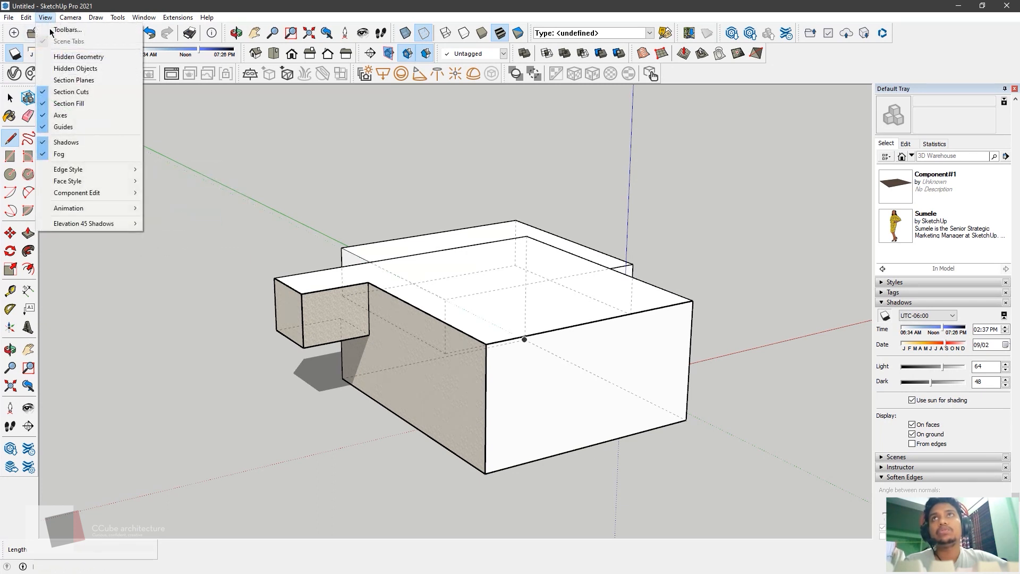
mouse_move(83, 169)
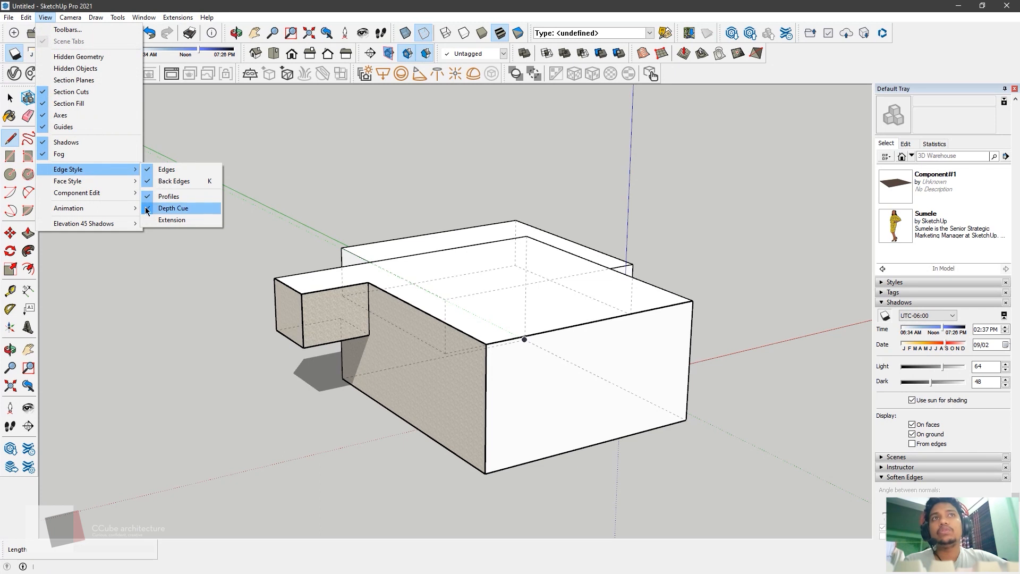
click(176, 208)
click(45, 17)
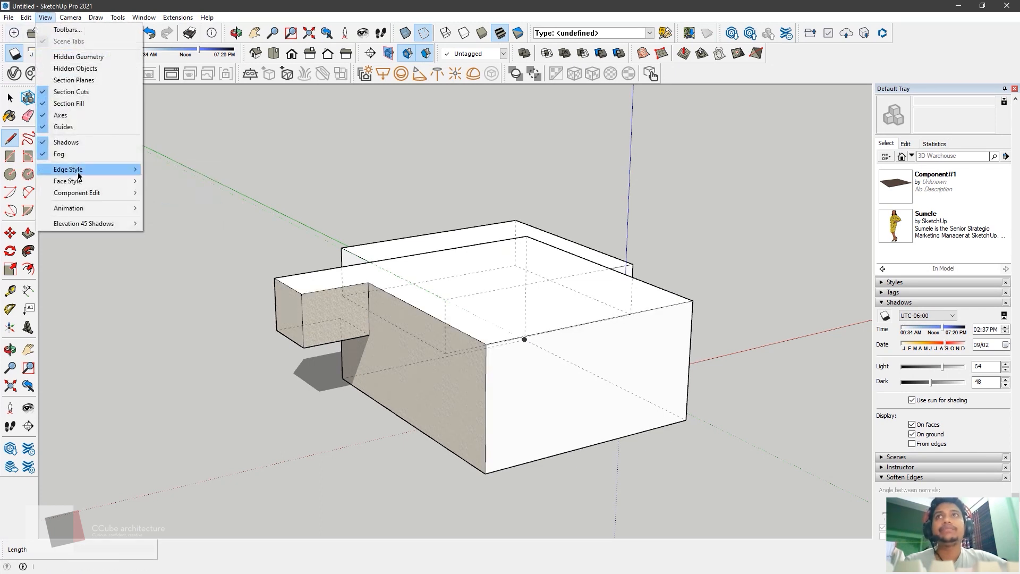
mouse_move(78, 182)
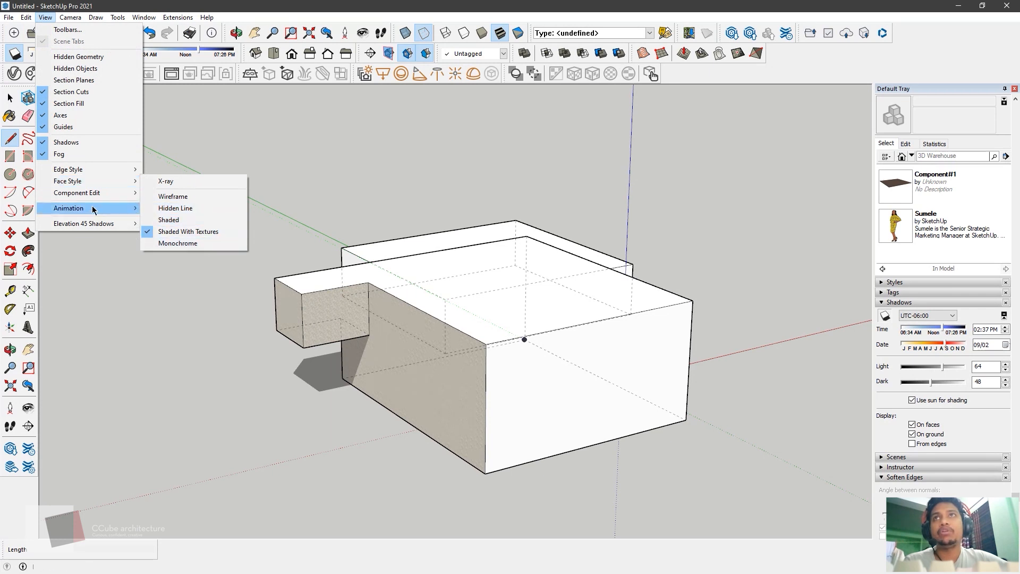
mouse_move(92, 200)
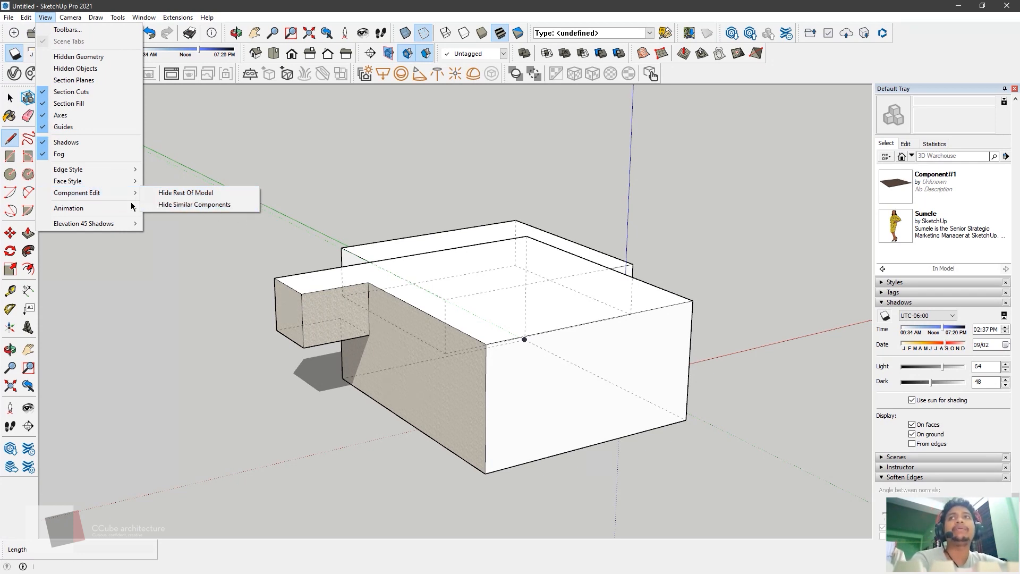
mouse_move(121, 209)
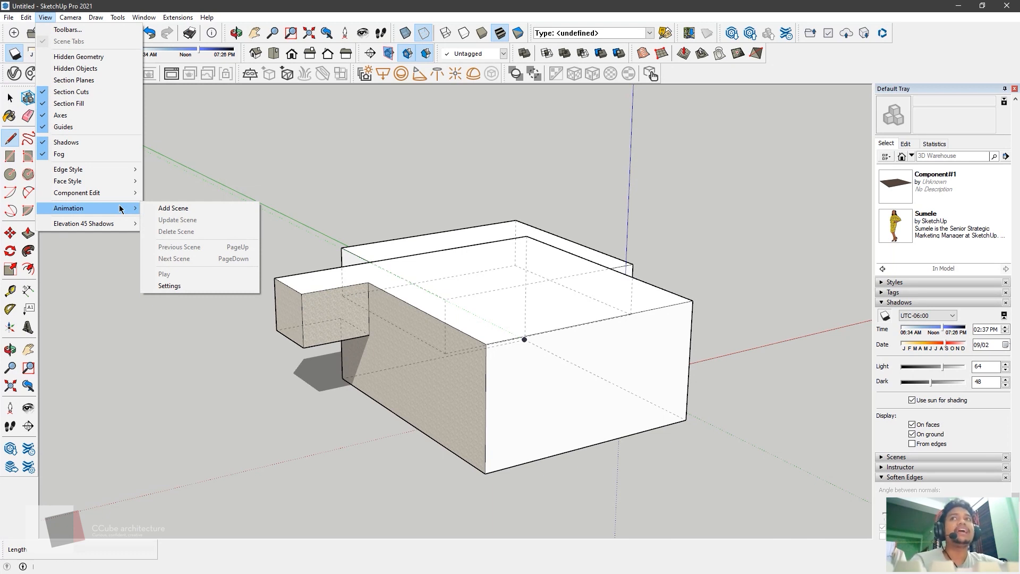
click(464, 145)
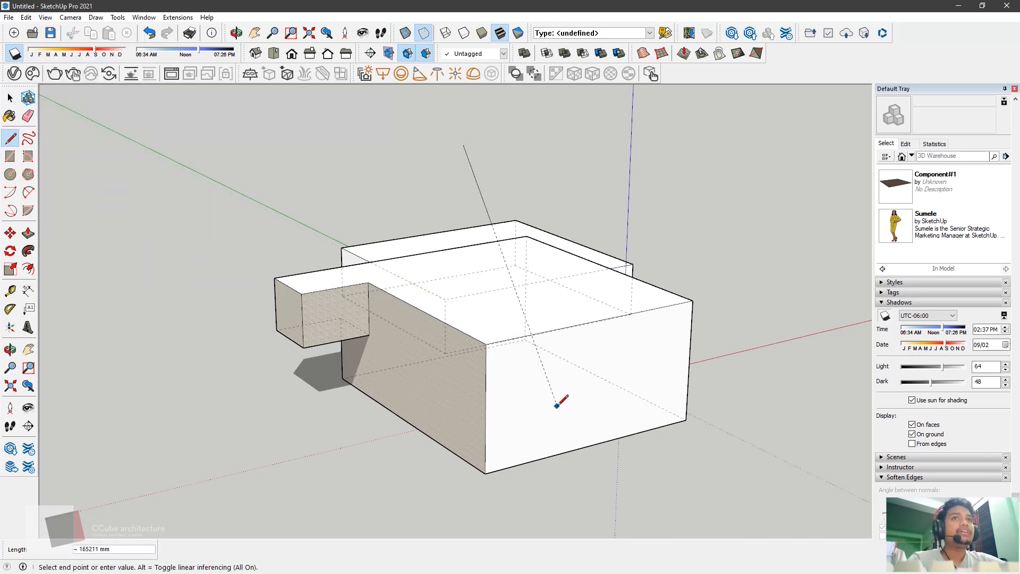
key(space)
- Create a scene from the angled perspective view of the boxes, saving the style changes as a new style, and recall it after orbiting away
mouse_move(485, 438)
middle_down()
mouse_move(430, 392)
mouse_move(321, 341)
mouse_move(549, 400)
mouse_move(464, 403)
mouse_move(749, 449)
mouse_move(627, 422)
mouse_move(644, 442)
mouse_move(623, 471)
middle_up()
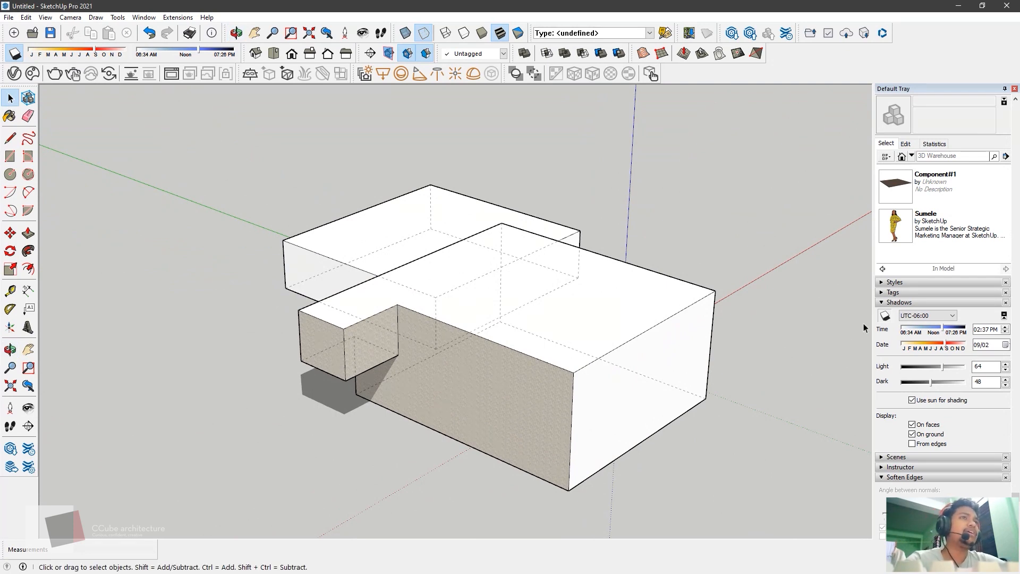
click(885, 302)
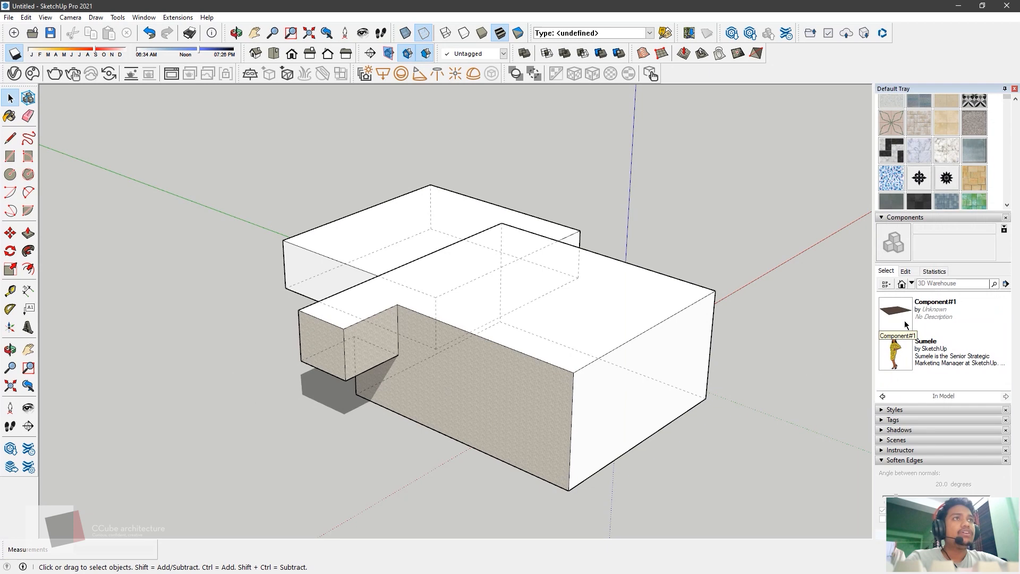
click(880, 217)
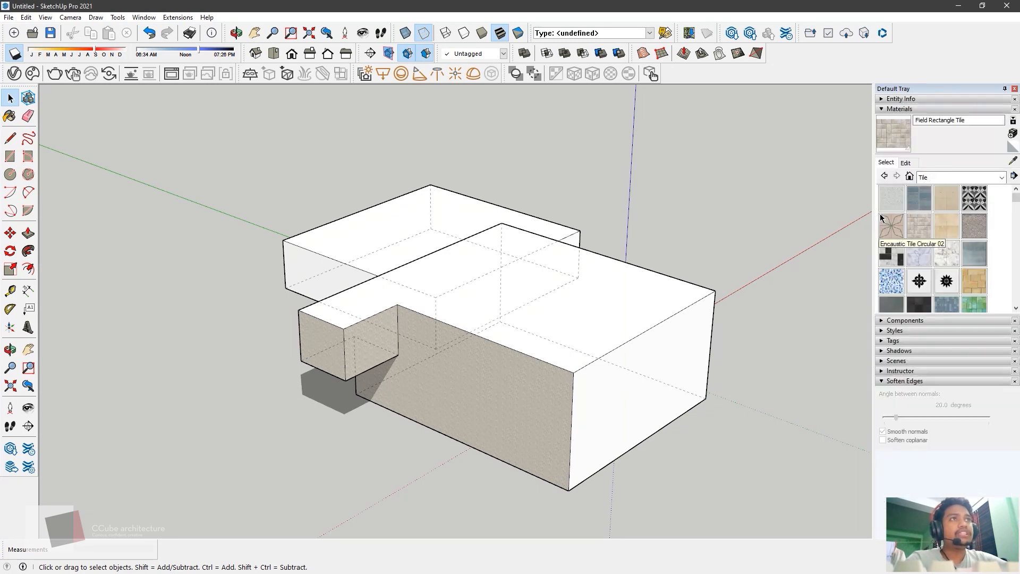
click(881, 361)
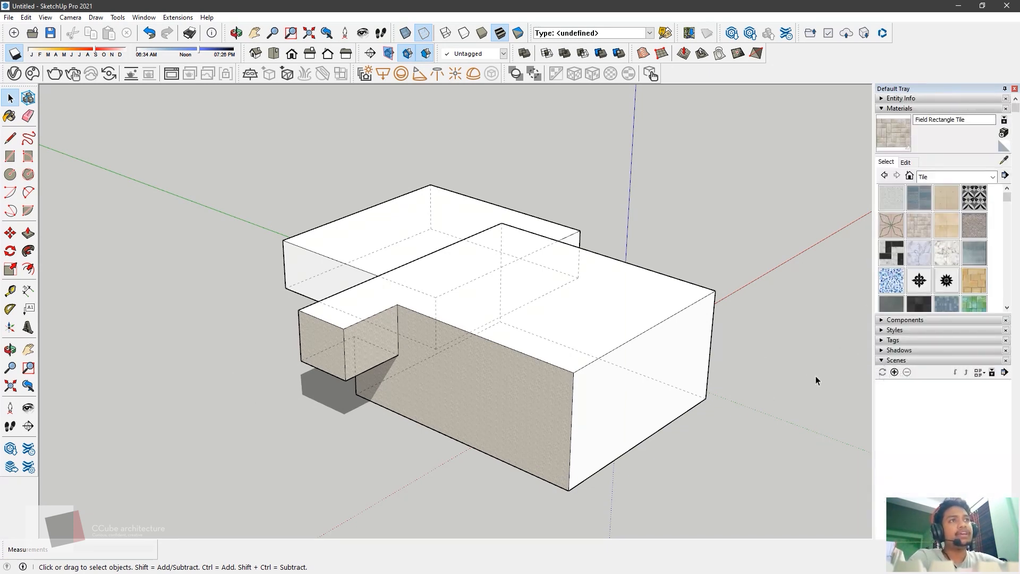
click(895, 372)
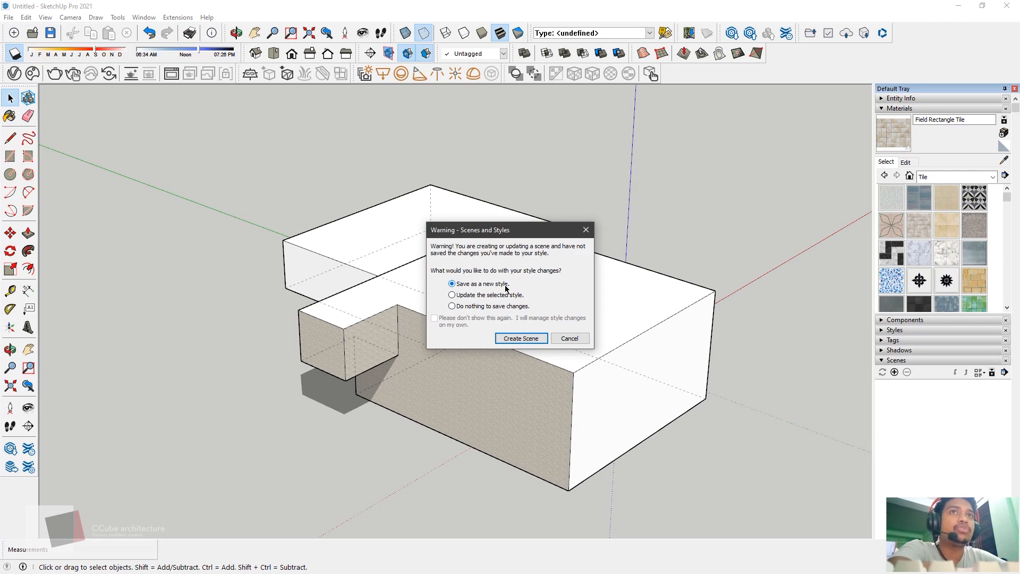
click(534, 334)
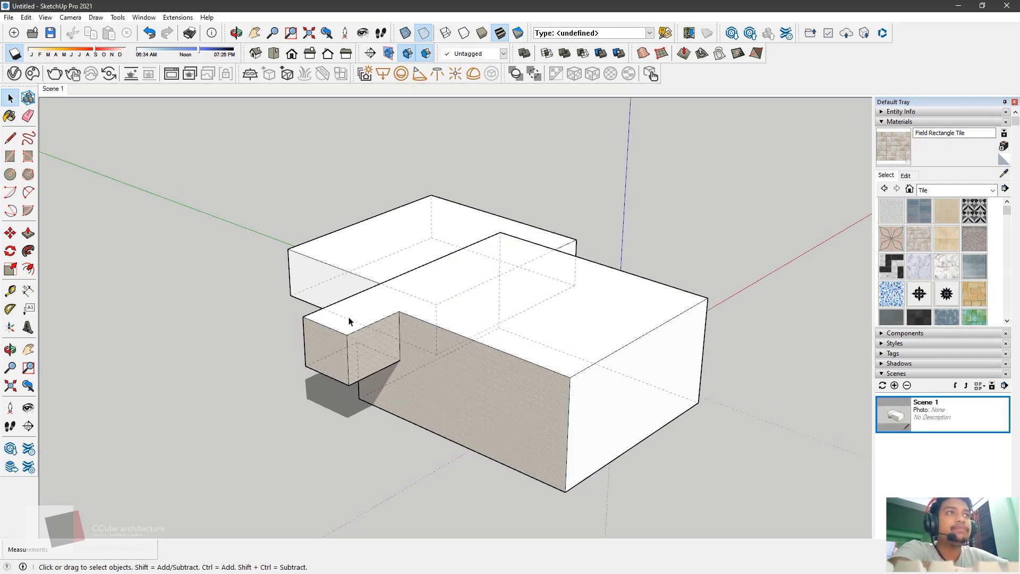
middle_drag(684, 451, 186, 285)
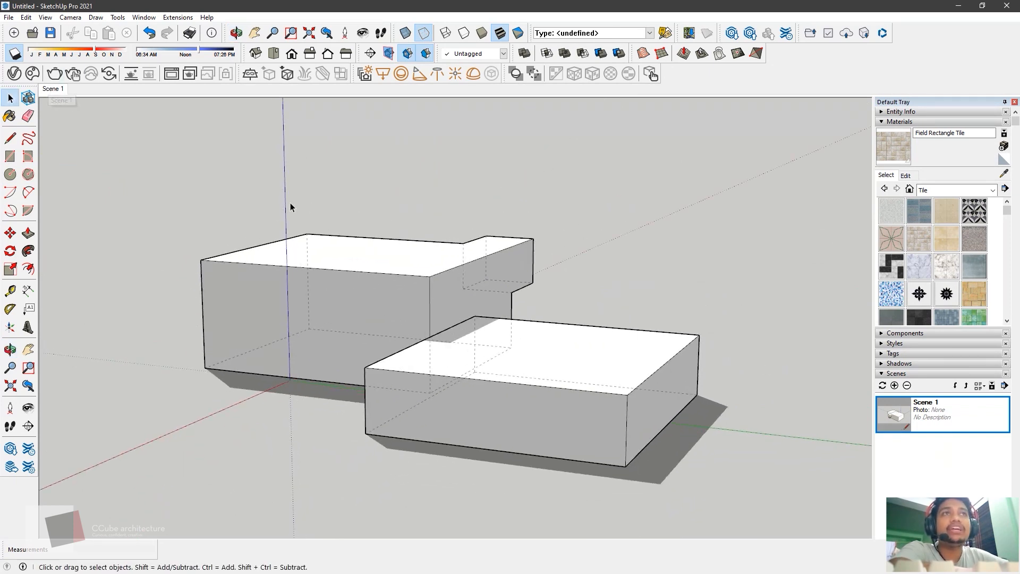
double_click(923, 408)
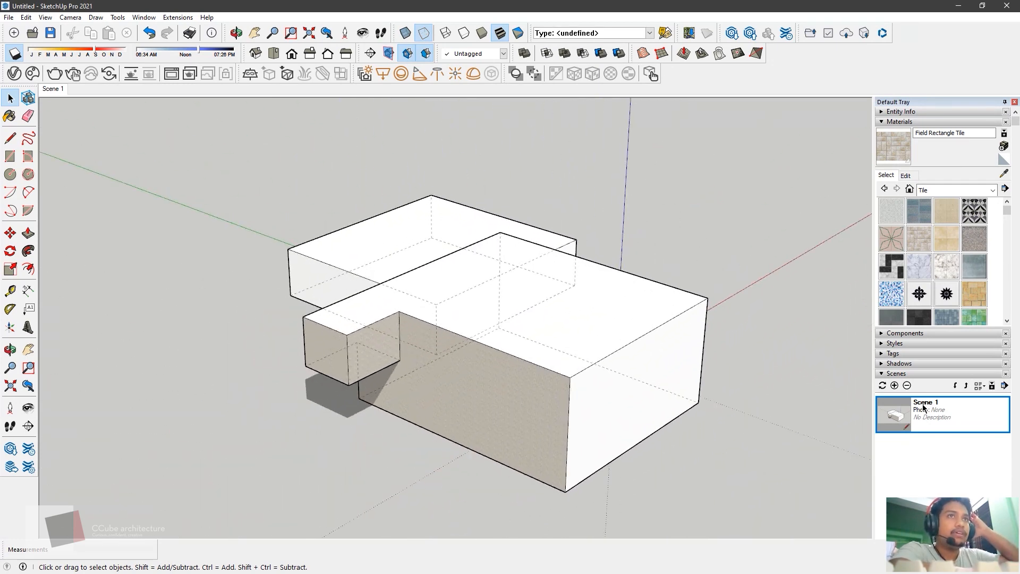
- Switch the camera to Parallel Projection, show the boxes from the top and add that view as a second scene
click(80, 18)
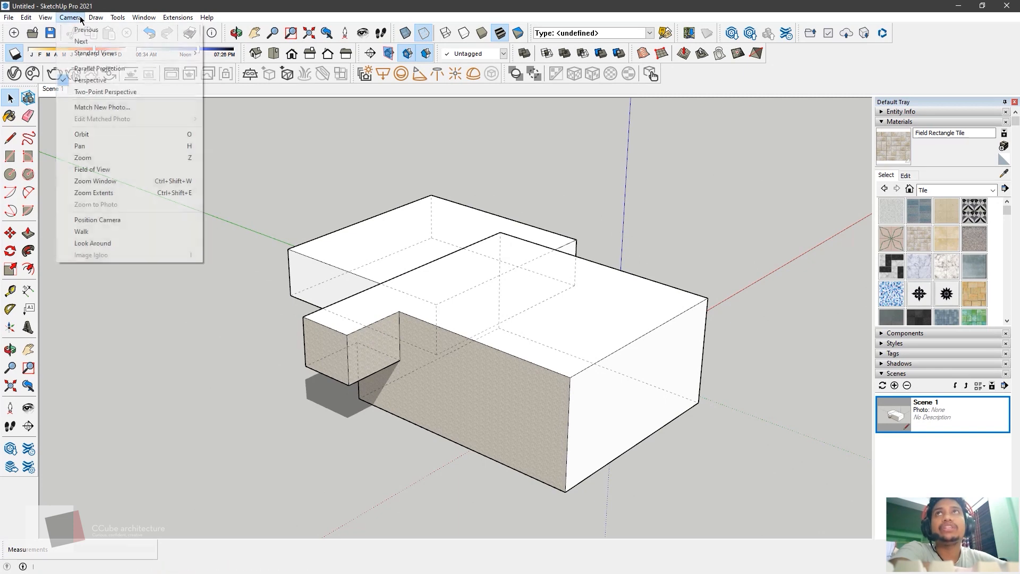
click(100, 69)
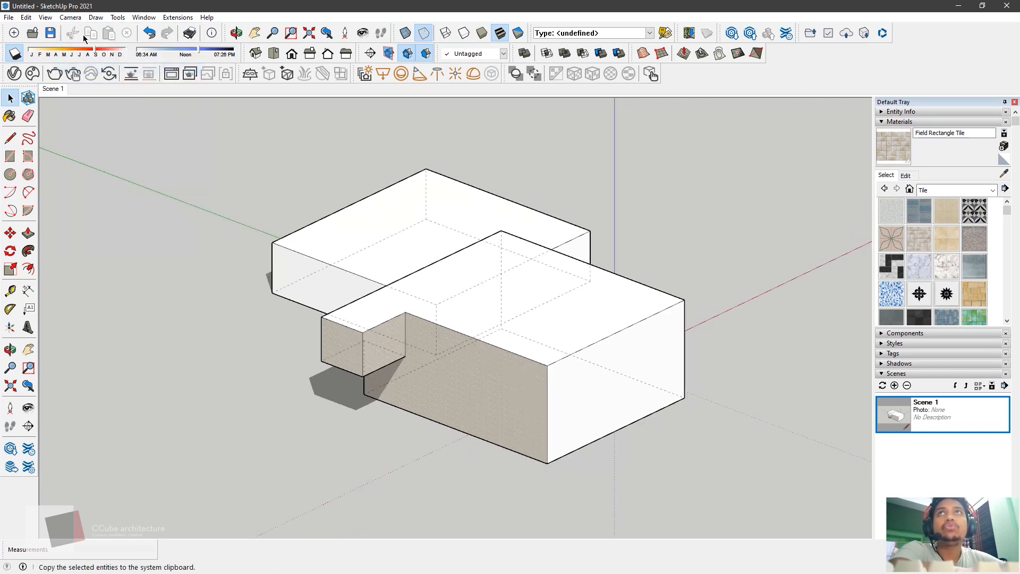
click(257, 53)
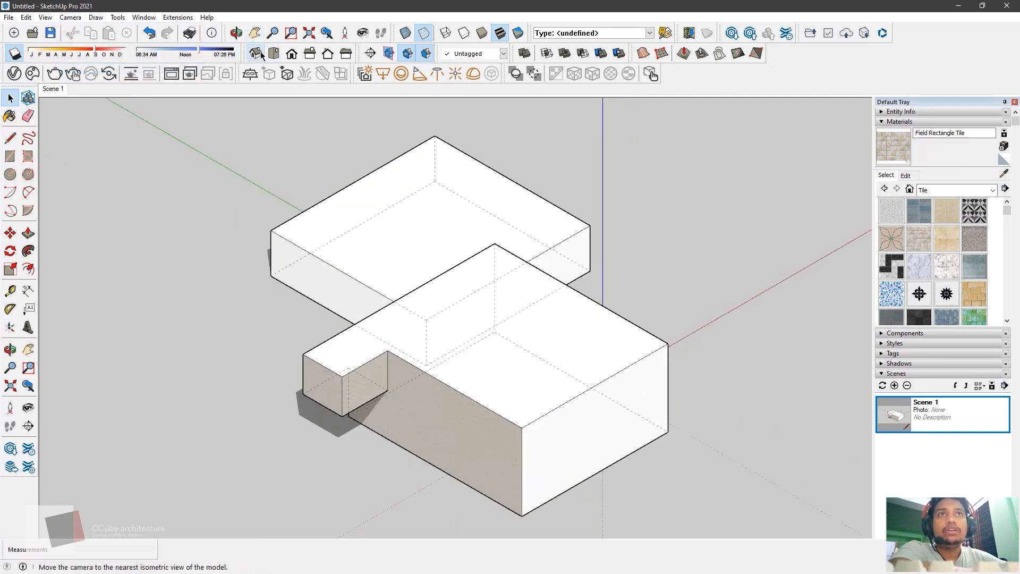
click(274, 53)
scroll(407, 254, down, 2)
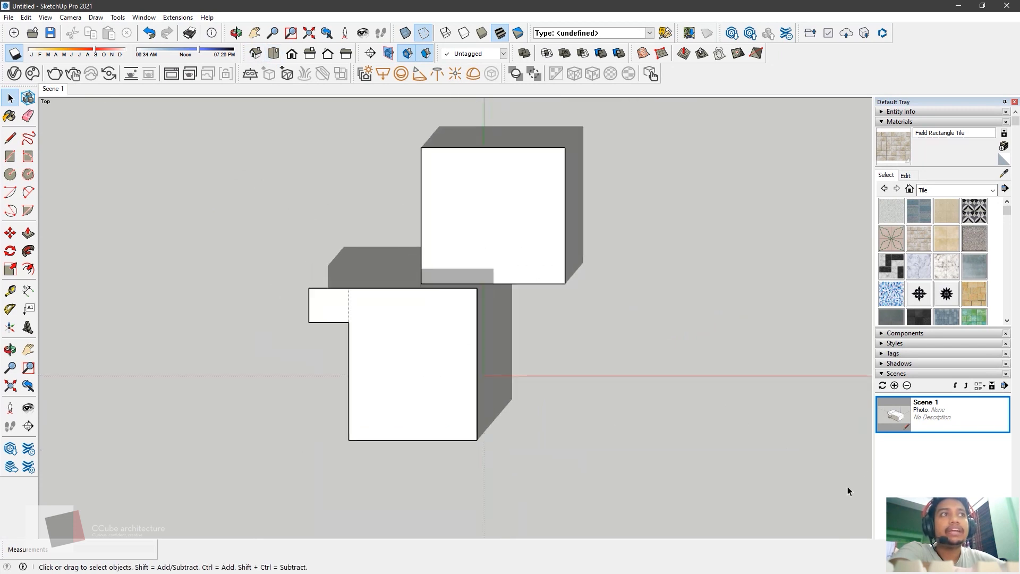
click(894, 385)
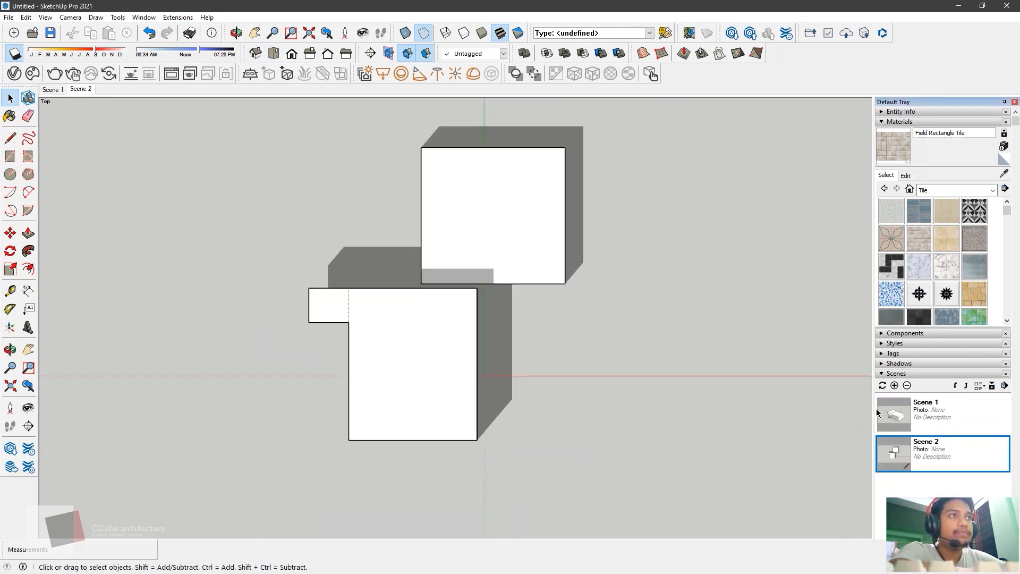
- Orbit away from the top view and recall Scene 1 and Scene 2 in turn to compare their saved views
middle_drag(537, 439, 279, 371)
click(927, 412)
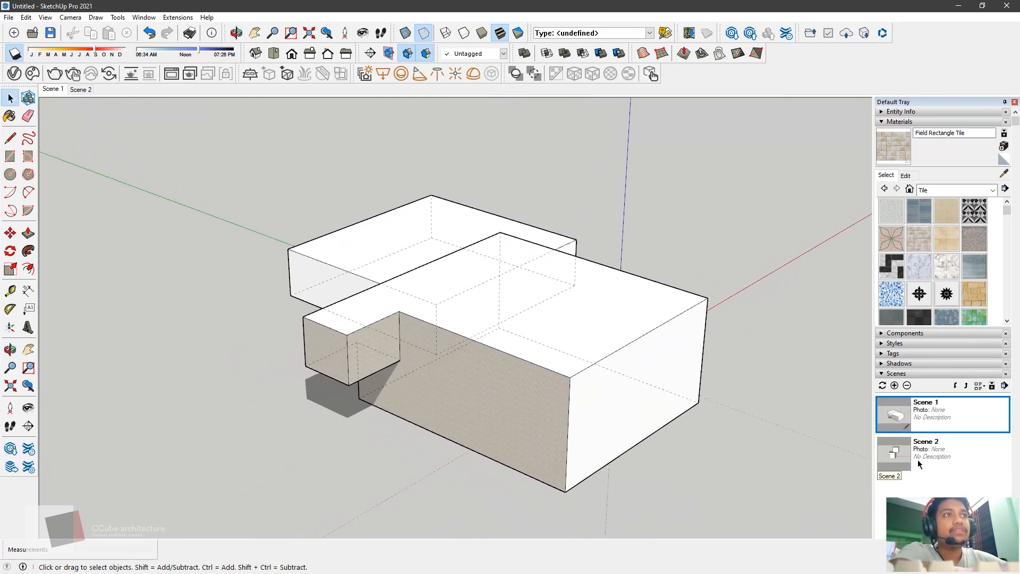
click(957, 452)
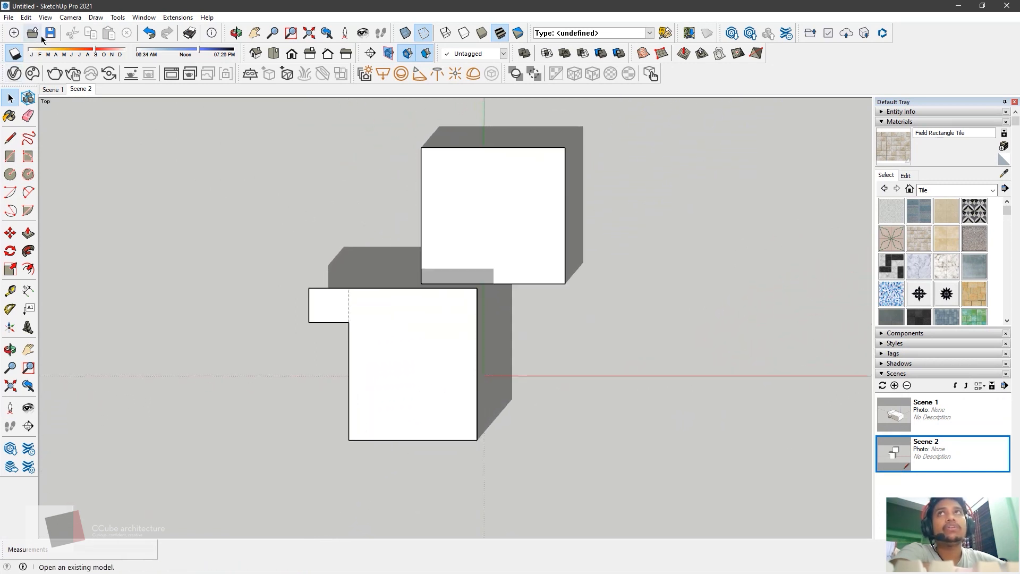
- Play the scene animation between Scene 1 and Scene 2 and stop it
click(26, 17)
click(70, 17)
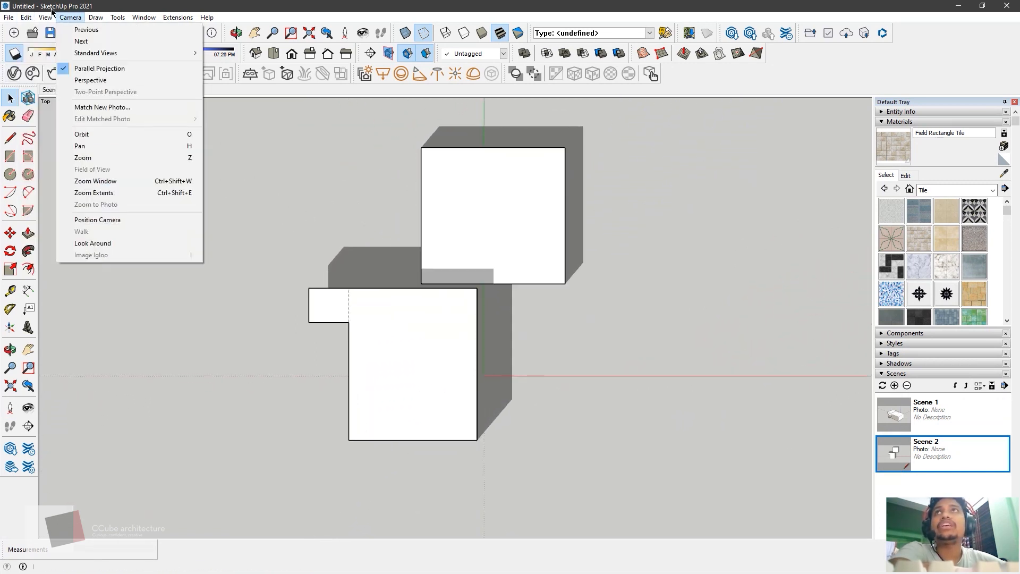
mouse_move(45, 17)
mouse_move(69, 208)
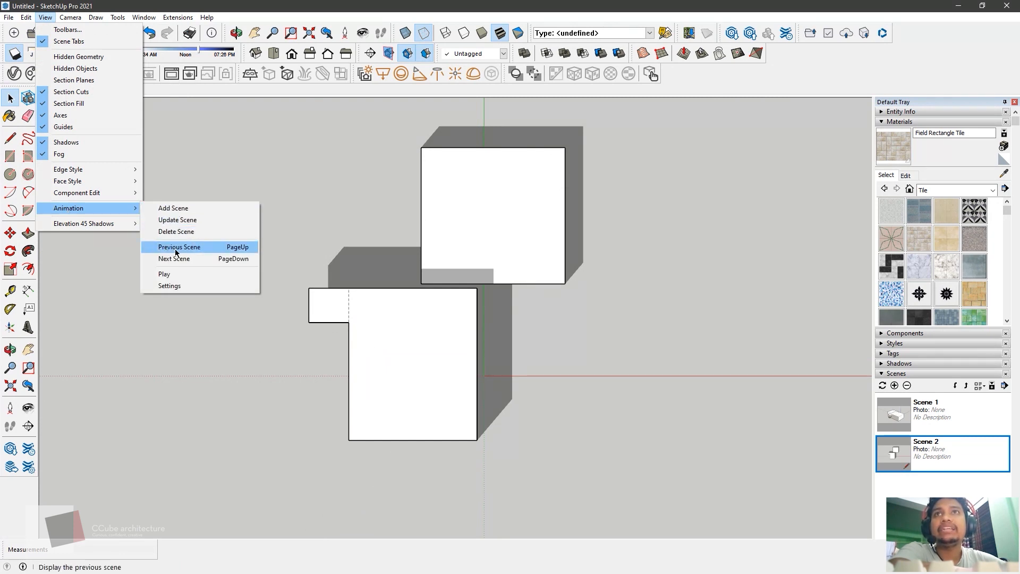
click(171, 273)
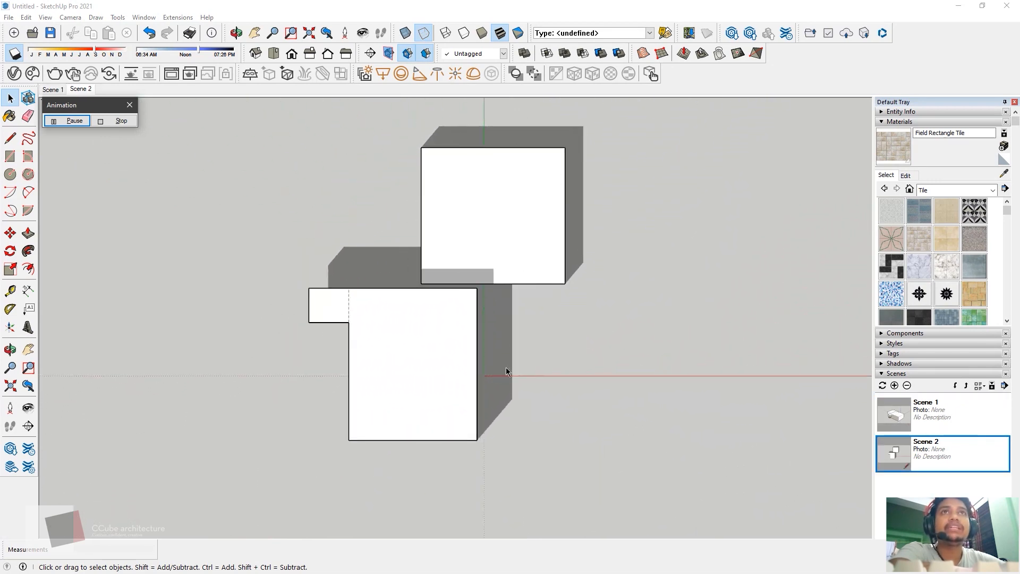
click(118, 121)
- Collapse the Scenes, Materials and Soften Edges sections of the Default Tray, leaving the boxes in an angled perspective view
middle_drag(191, 308, 473, 279)
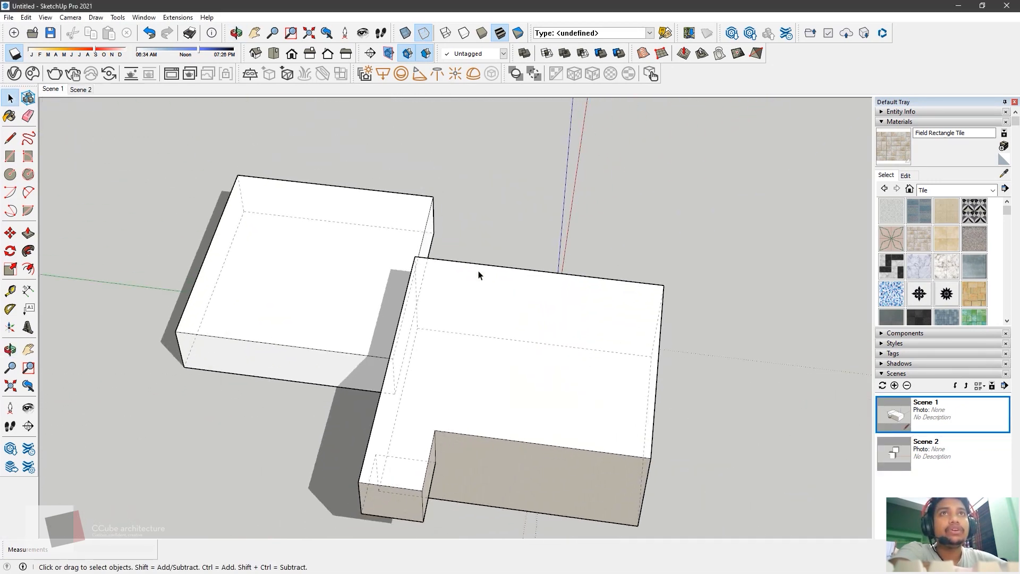
scroll(479, 275, down, 3)
middle_drag(535, 374, 611, 346)
click(886, 374)
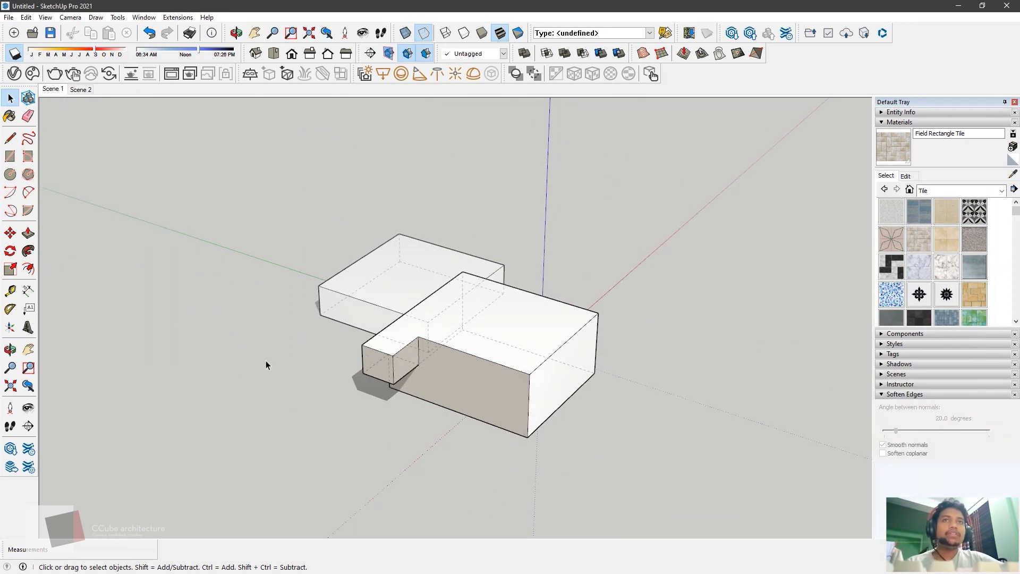
middle_drag(282, 360, 307, 346)
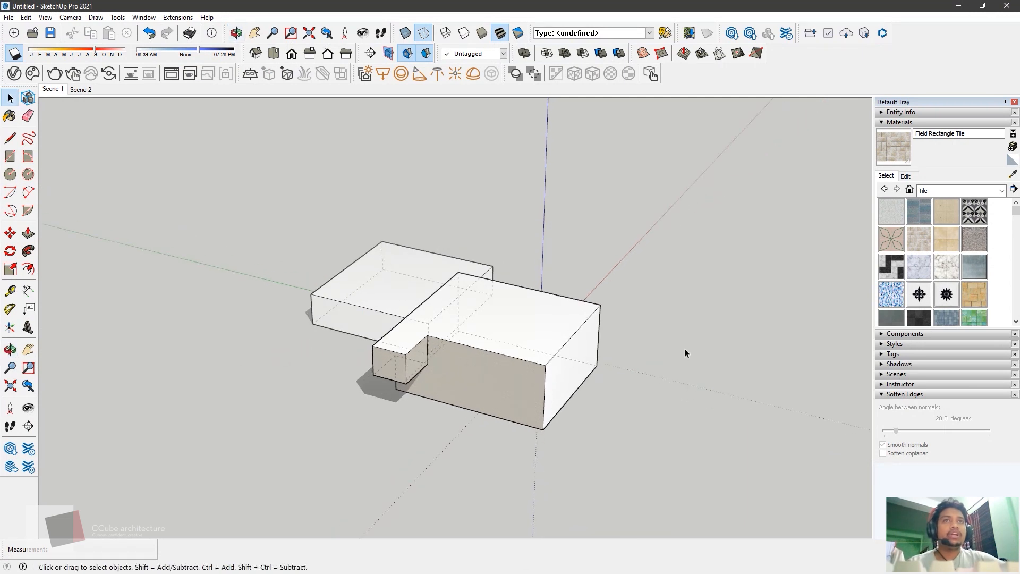
middle_drag(683, 352, 626, 345)
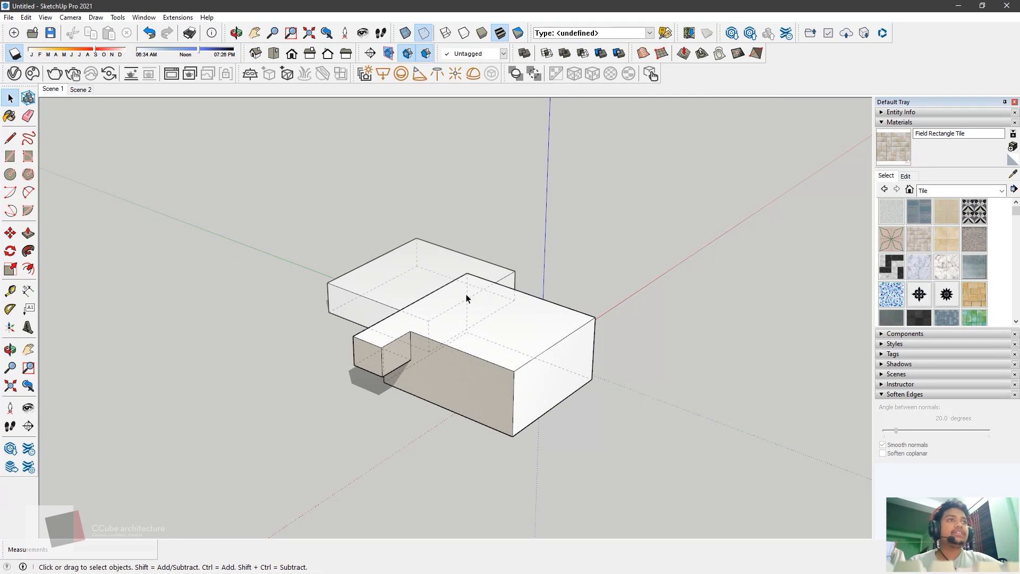
click(884, 122)
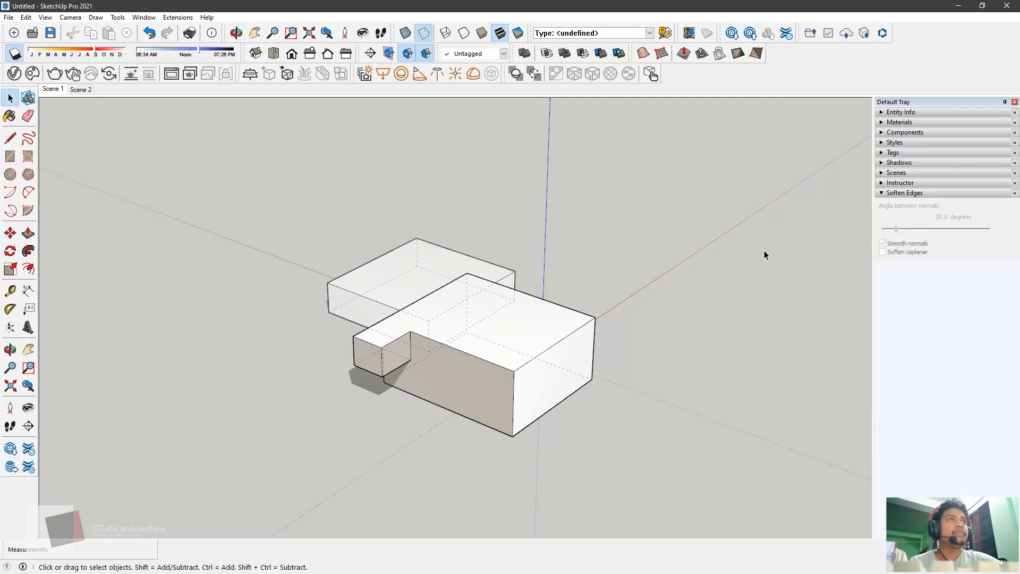
click(881, 193)
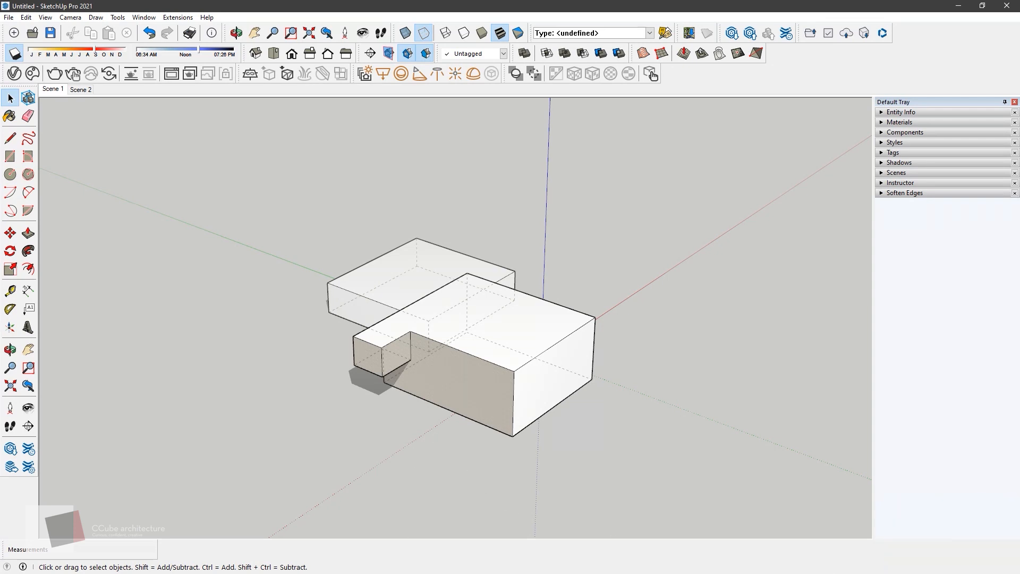
key(super)
click(626, 556)
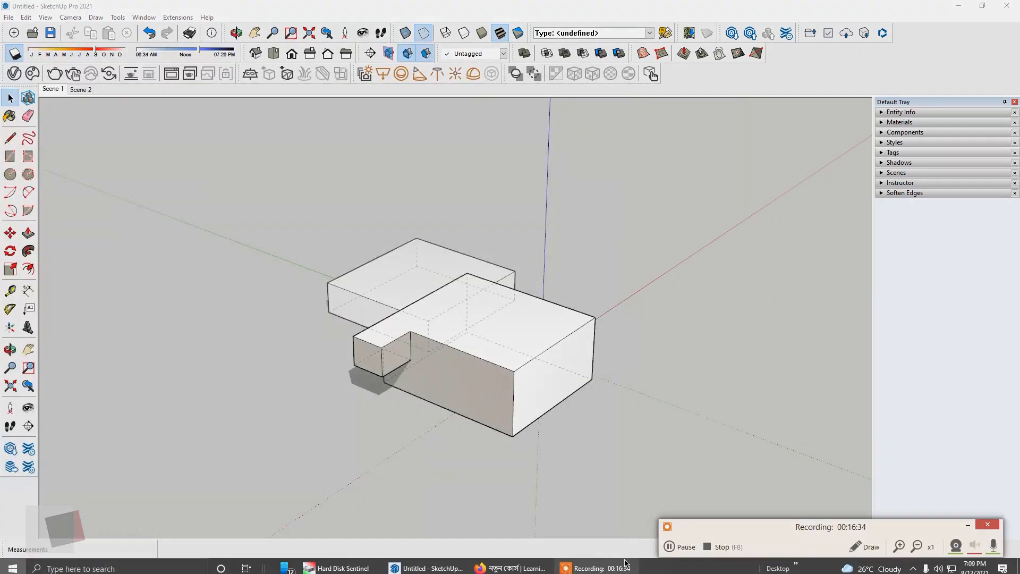